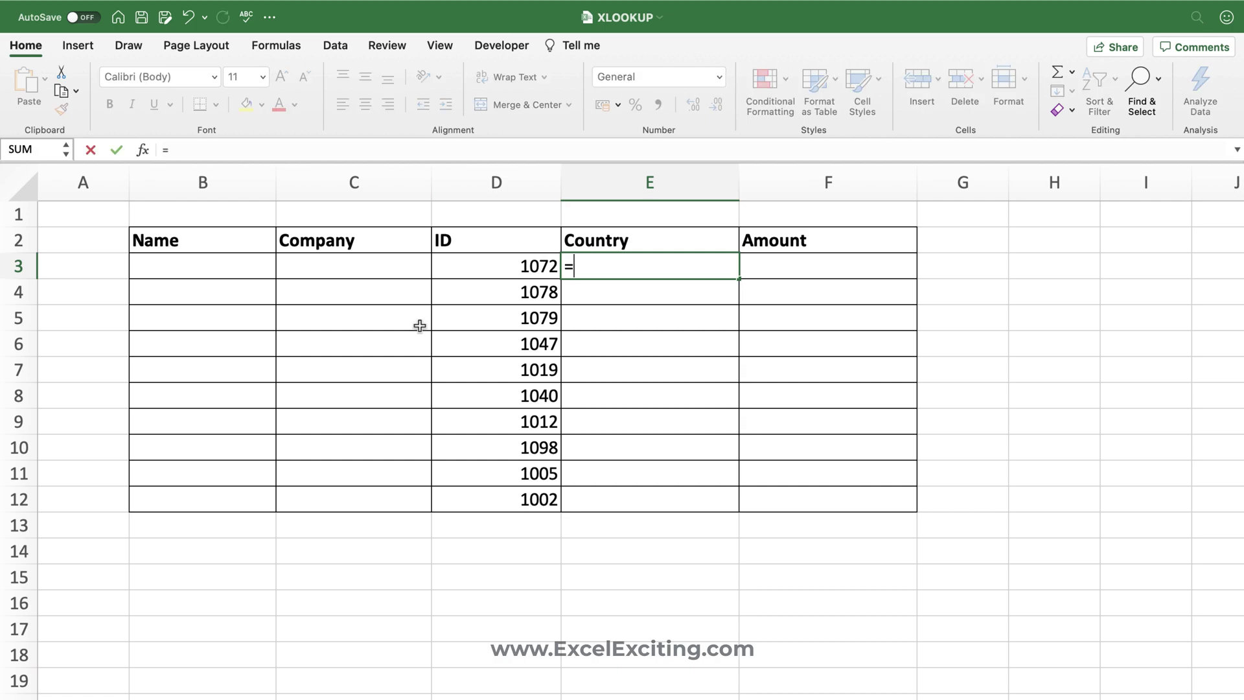
{"action": "type", "text": "=XLOOKUP("}
{"action": "left_click", "coordinate": [487, 271]}
{"action": "type", "text": ","}
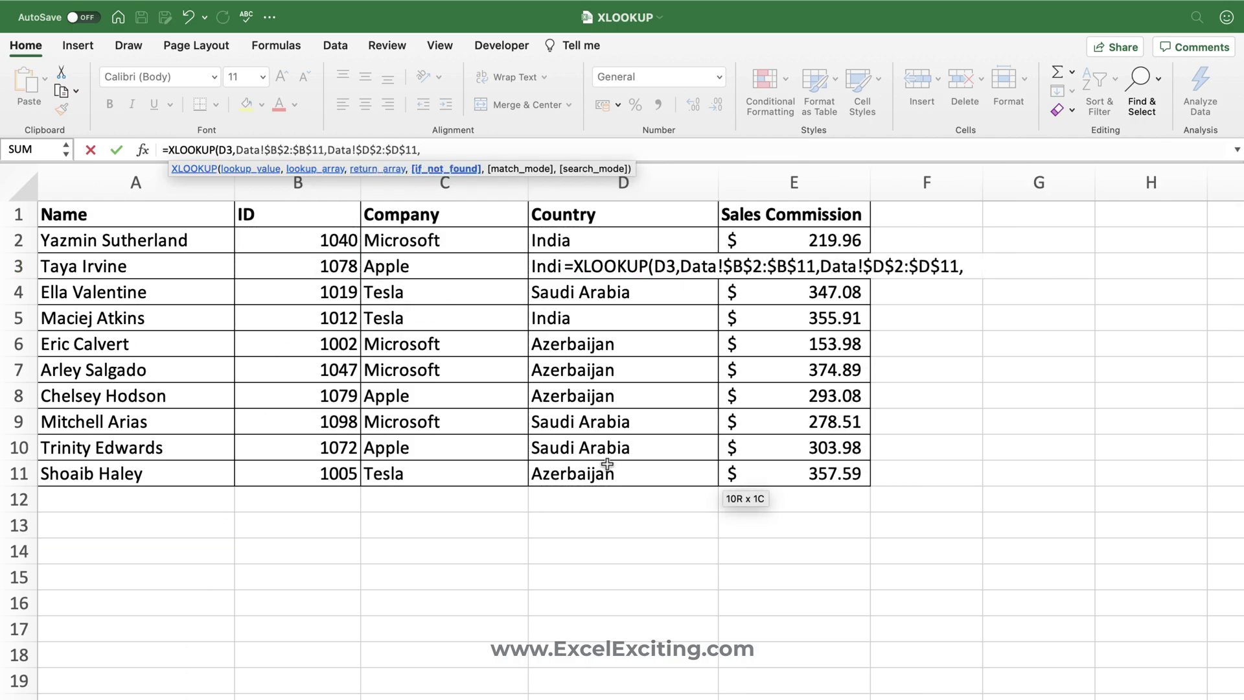
{"action": "type", "text": "\"\")"}
{"action": "key", "text": "Return"}
{"action": "left_click_drag", "start_coordinate": [609, 467], "coordinate": [608, 499]}
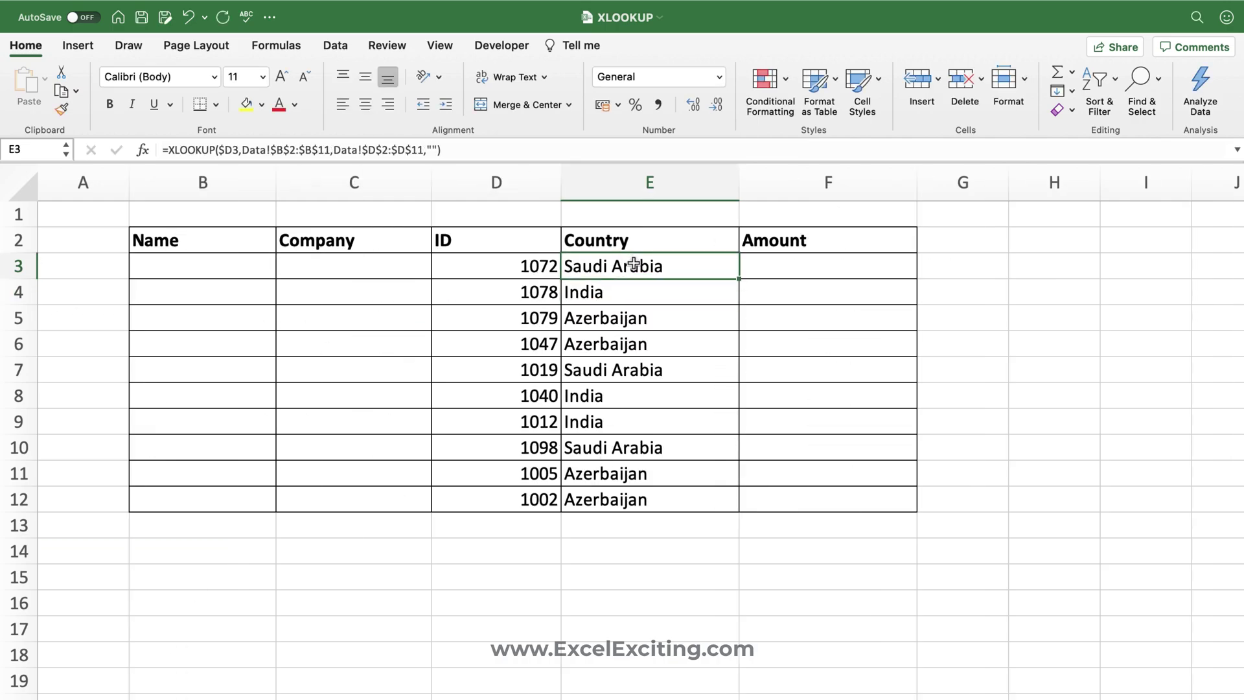
{"action": "left_click", "coordinate": [651, 272]}
{"action": "key", "text": "cmd+c"}
{"action": "left_click", "coordinate": [813, 267]}
{"action": "key", "text": "cmd+v"}
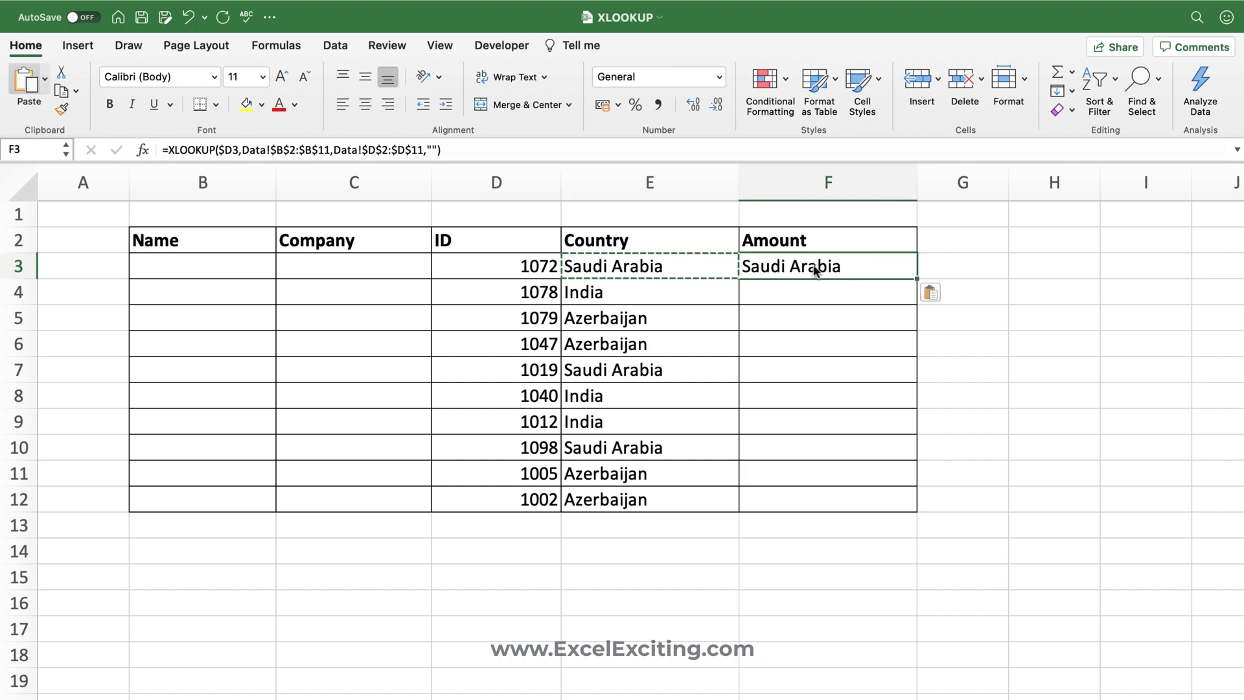
{"action": "key", "text": "Escape"}
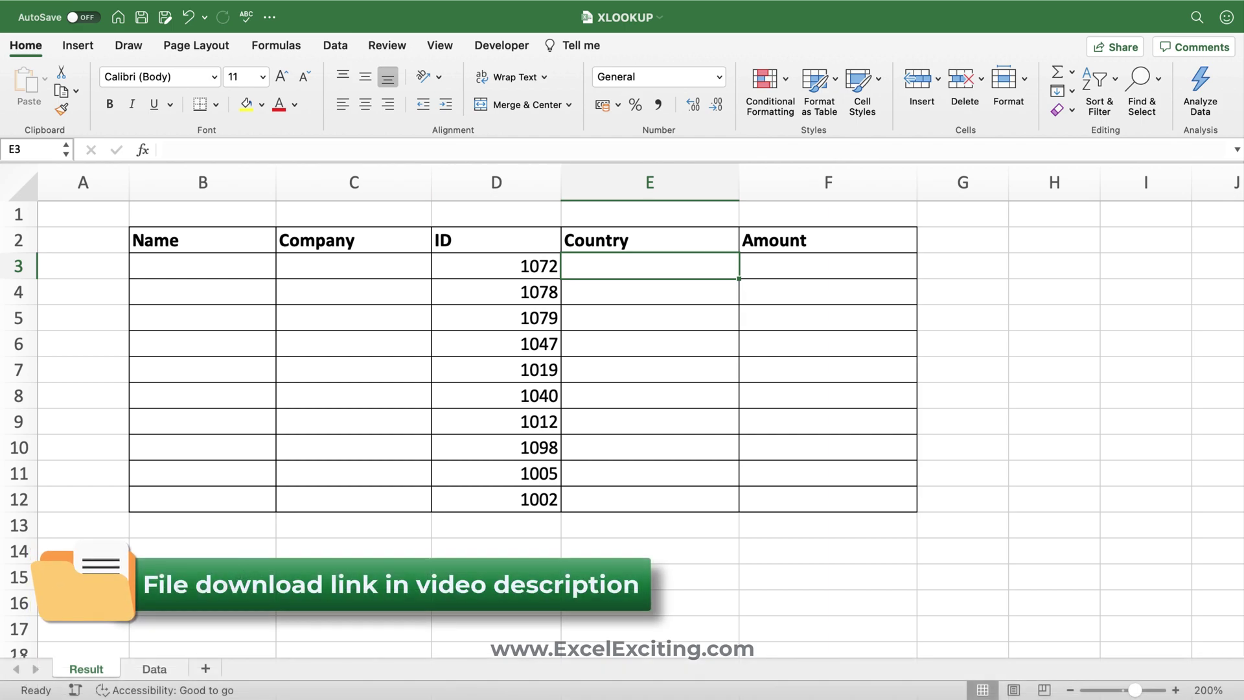
Go to the Data sheet and select its A1:E11 records range, ending on cell A2
{"action": "left_click", "coordinate": [154, 668]}
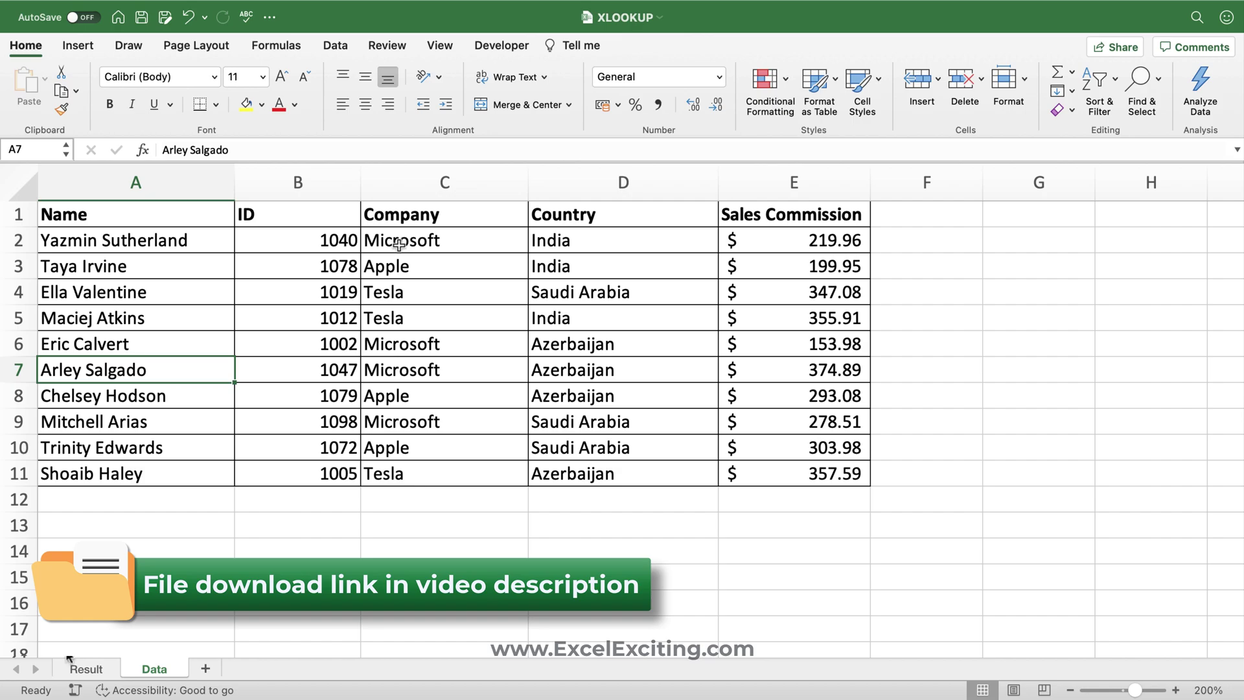
{"action": "left_click", "coordinate": [86, 668]}
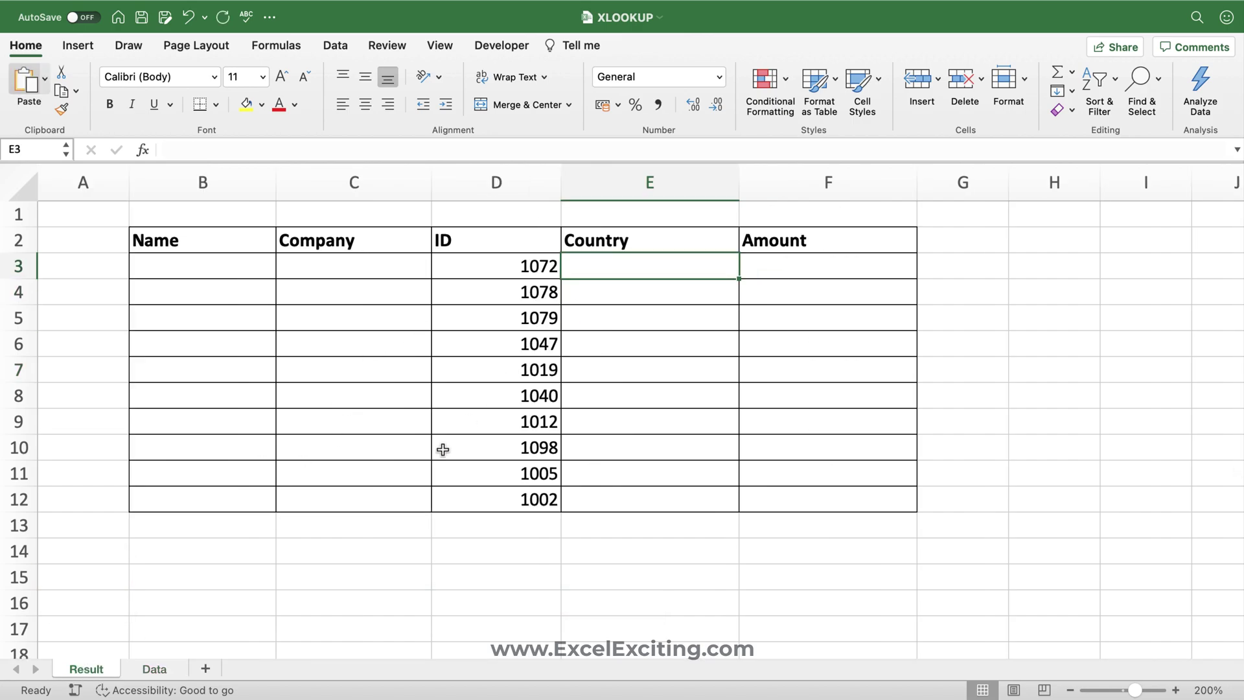
{"action": "left_click", "coordinate": [154, 670]}
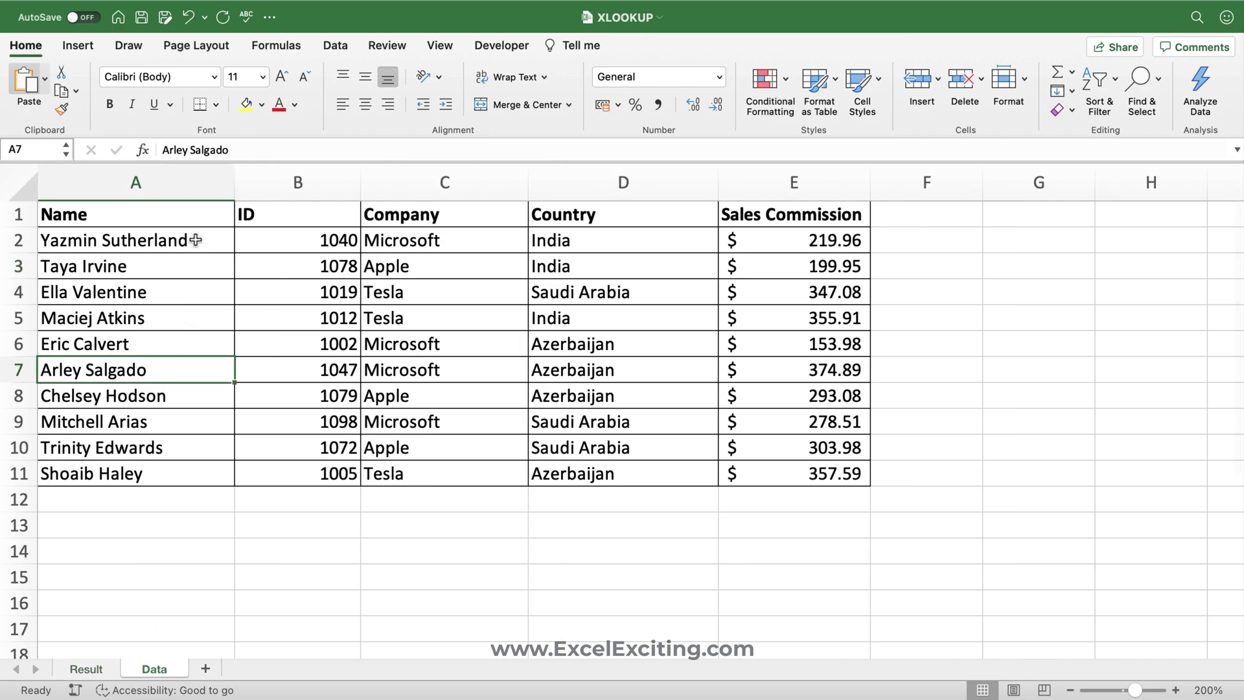
{"action": "left_click_drag", "start_coordinate": [220, 217], "coordinate": [785, 472]}
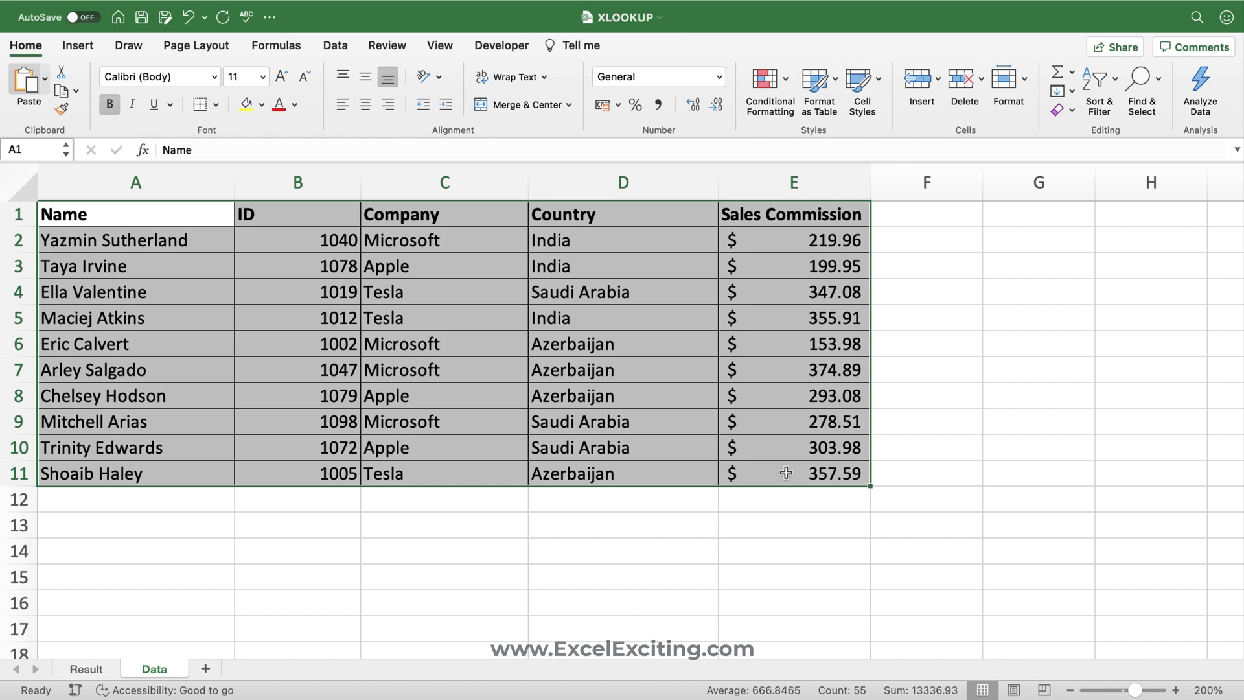
{"action": "left_click", "coordinate": [186, 229]}
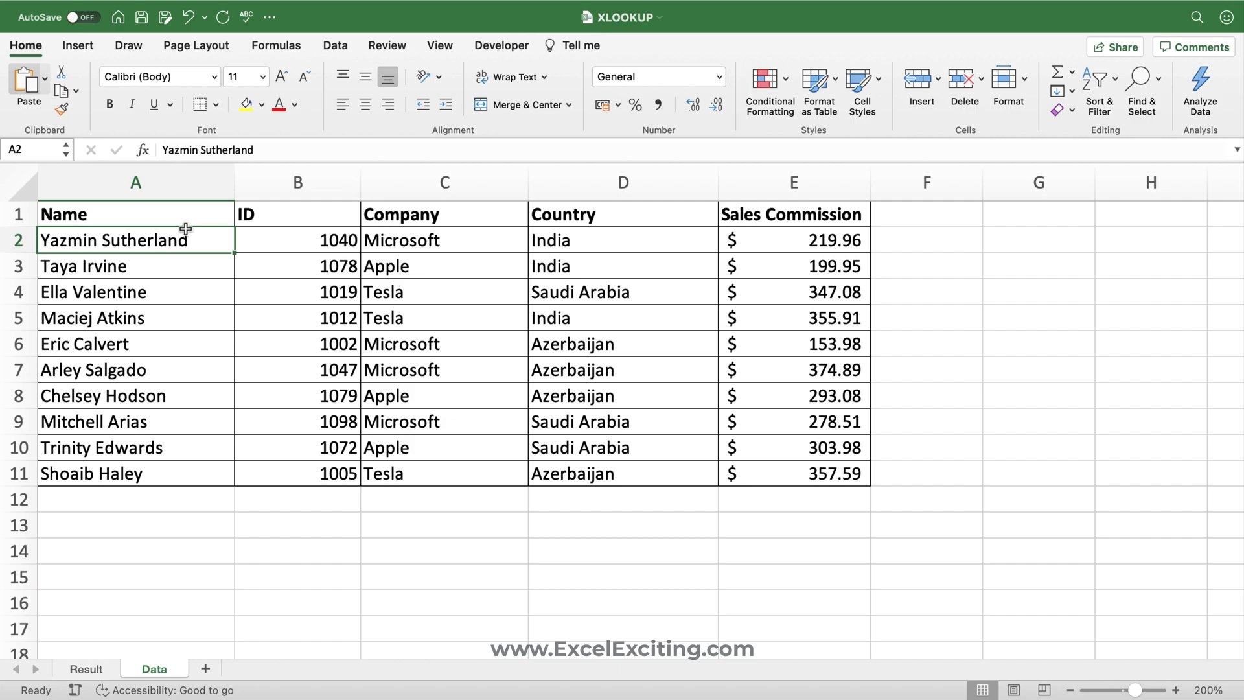
Convert A1:E11 into a table with headers and rename it from Table3 to tbl_data
{"action": "key", "text": "ctrl+t"}
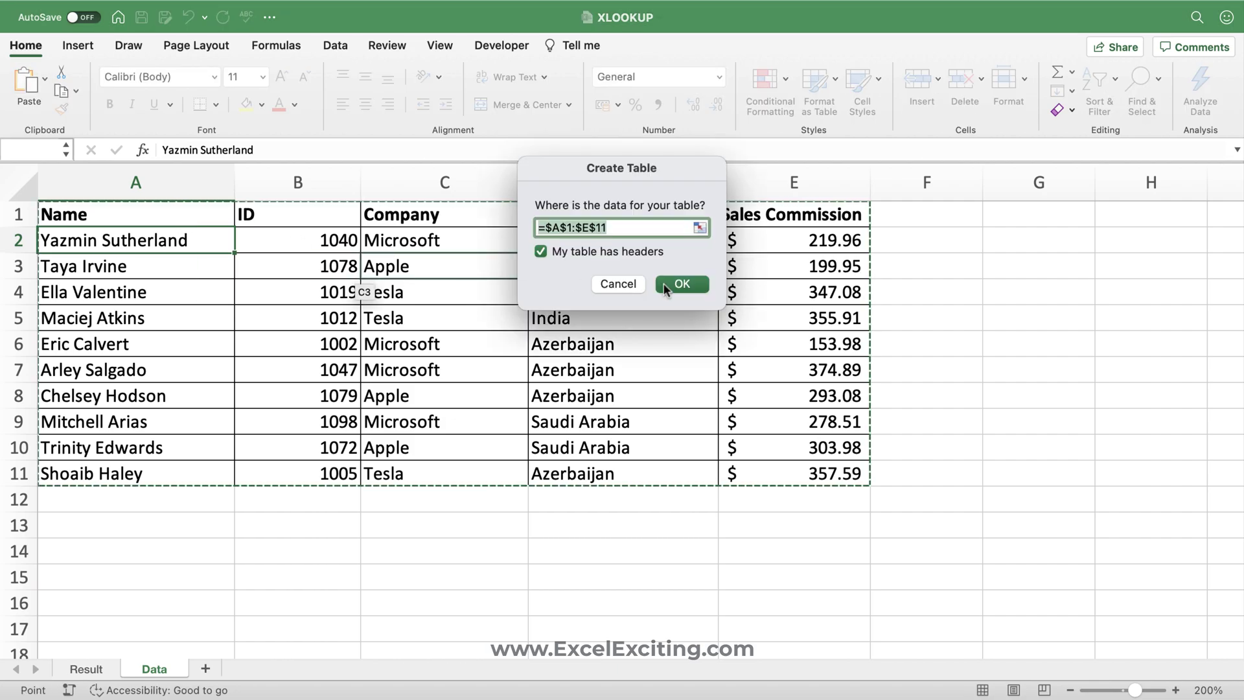
{"action": "left_click", "coordinate": [681, 285]}
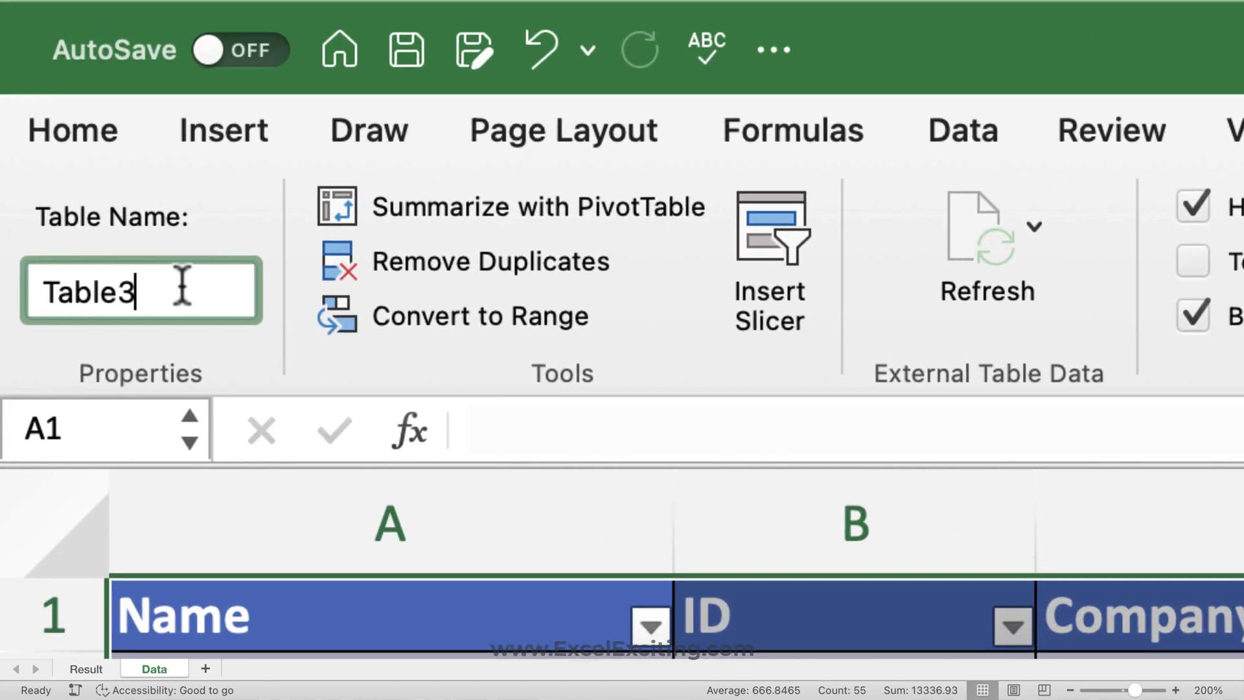
{"action": "left_click", "coordinate": [65, 101]}
{"action": "type", "text": "tb"}
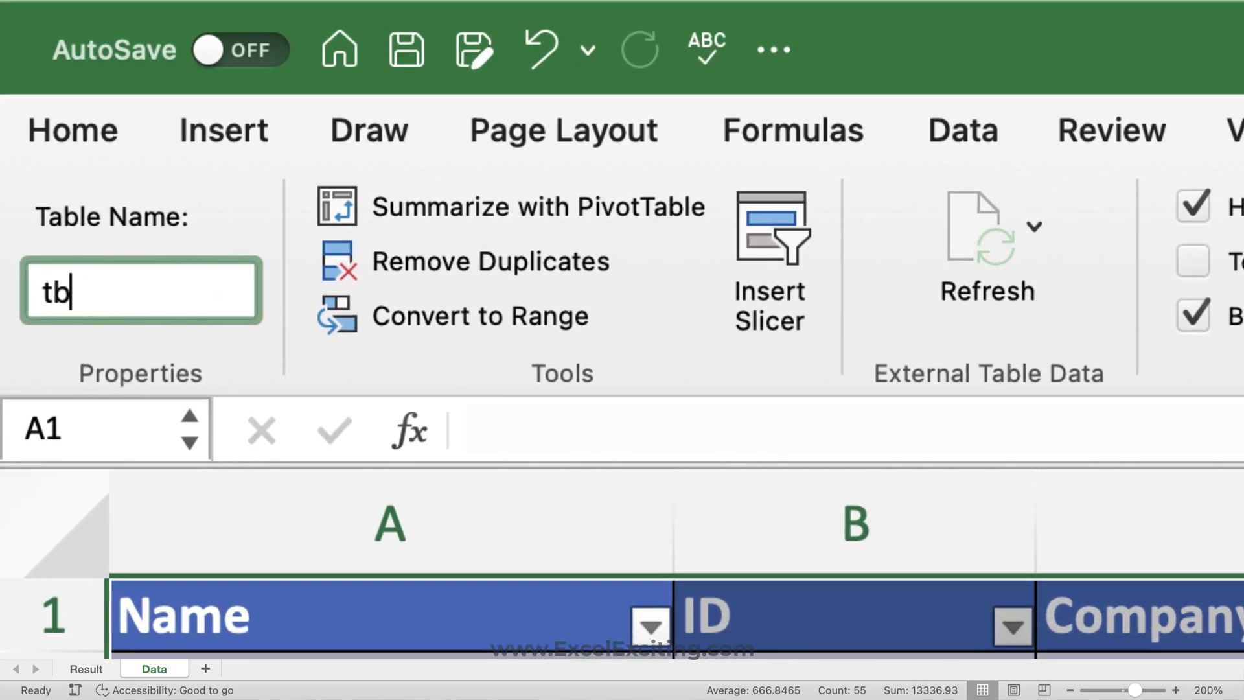
{"action": "type", "text": "l_data"}
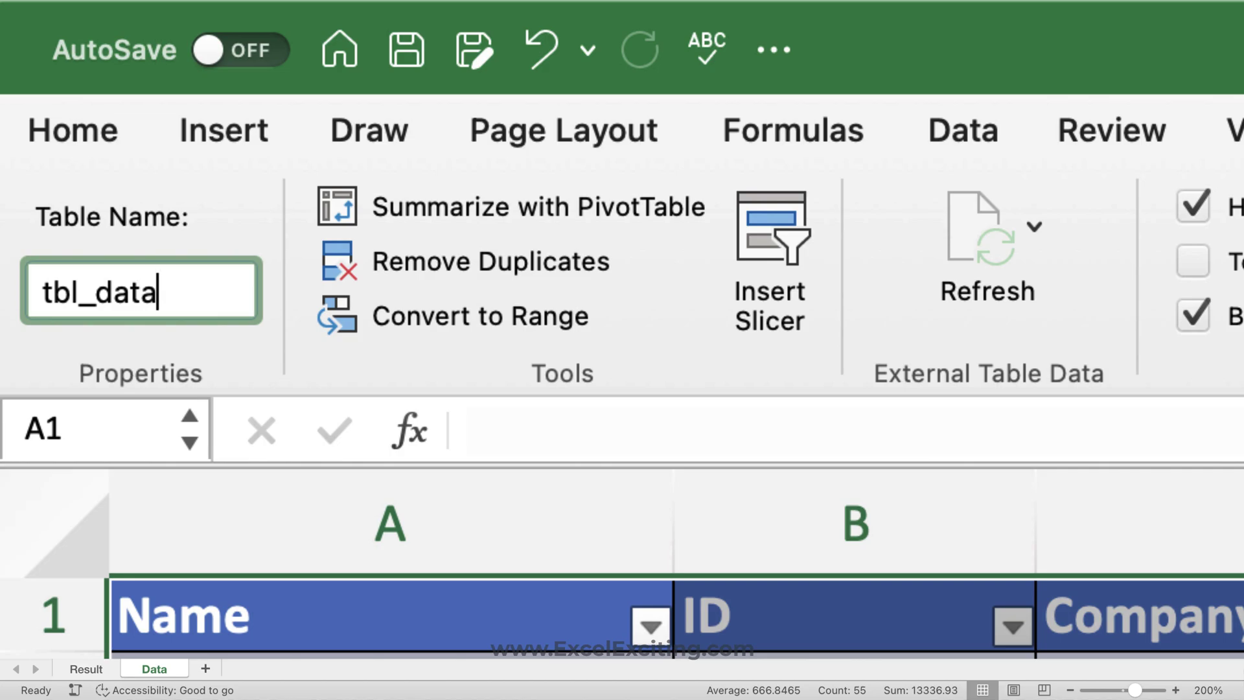
{"action": "key", "text": "Return"}
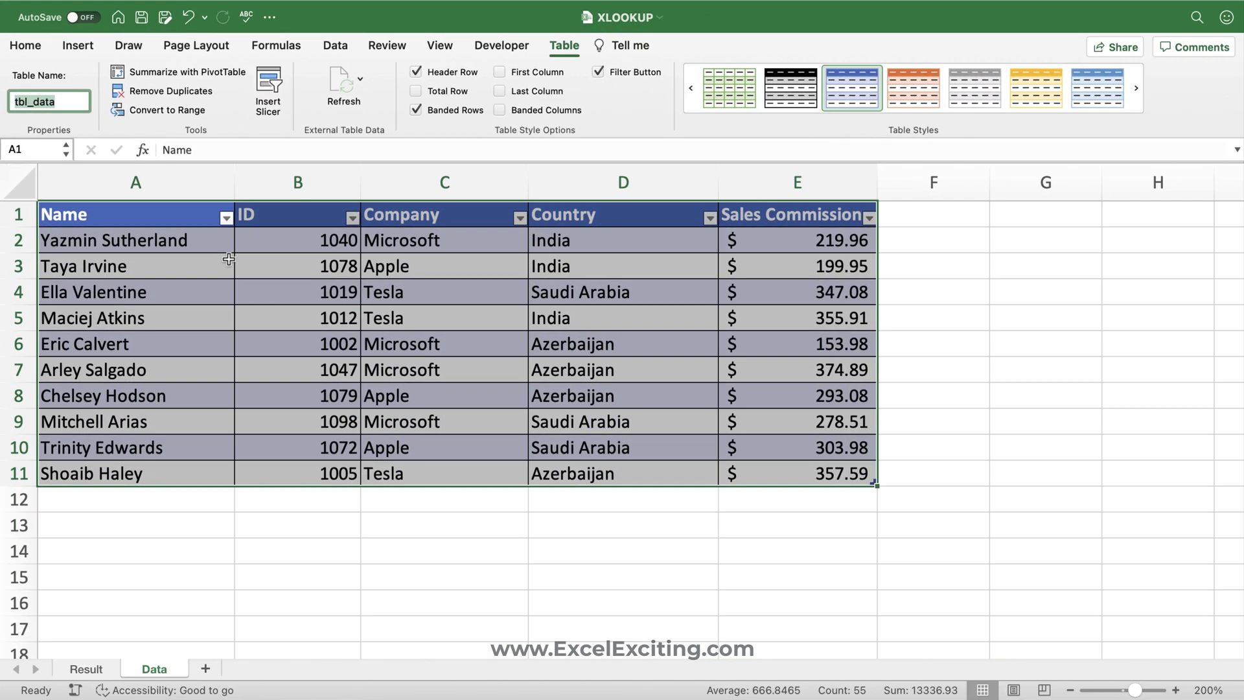
{"action": "left_click", "coordinate": [165, 242]}
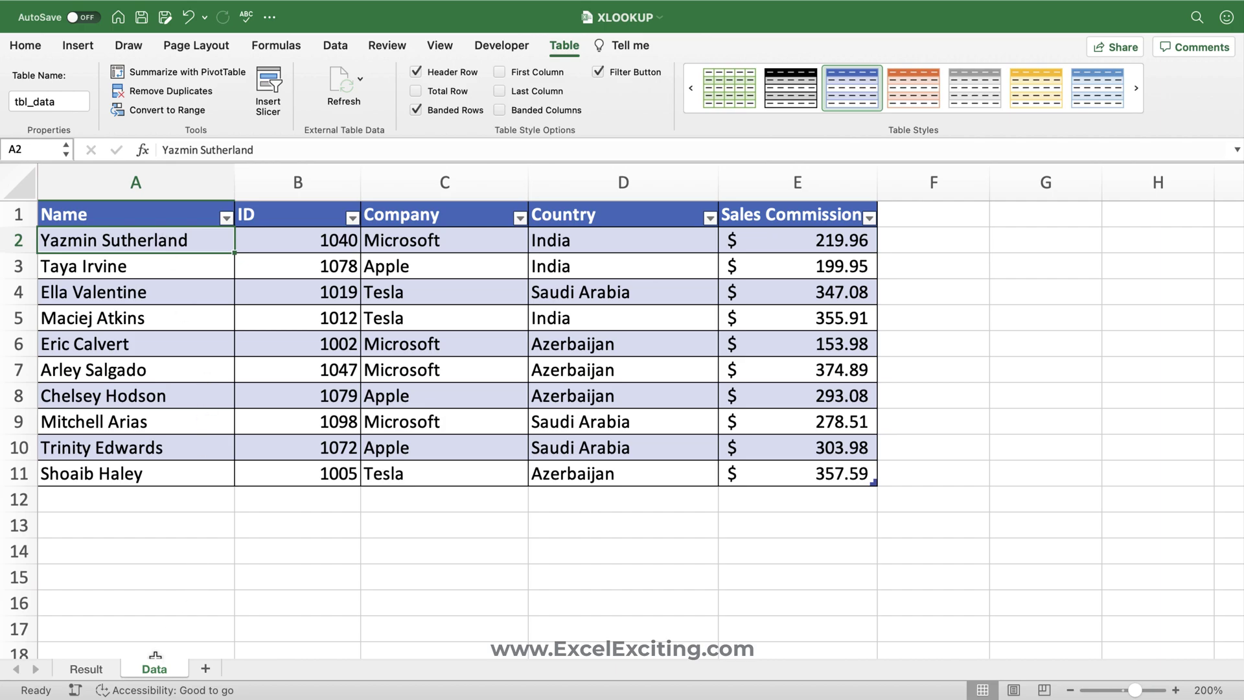
On the Result sheet, enter =tbl_data in C14 to spill the whole table
{"action": "left_click", "coordinate": [87, 669]}
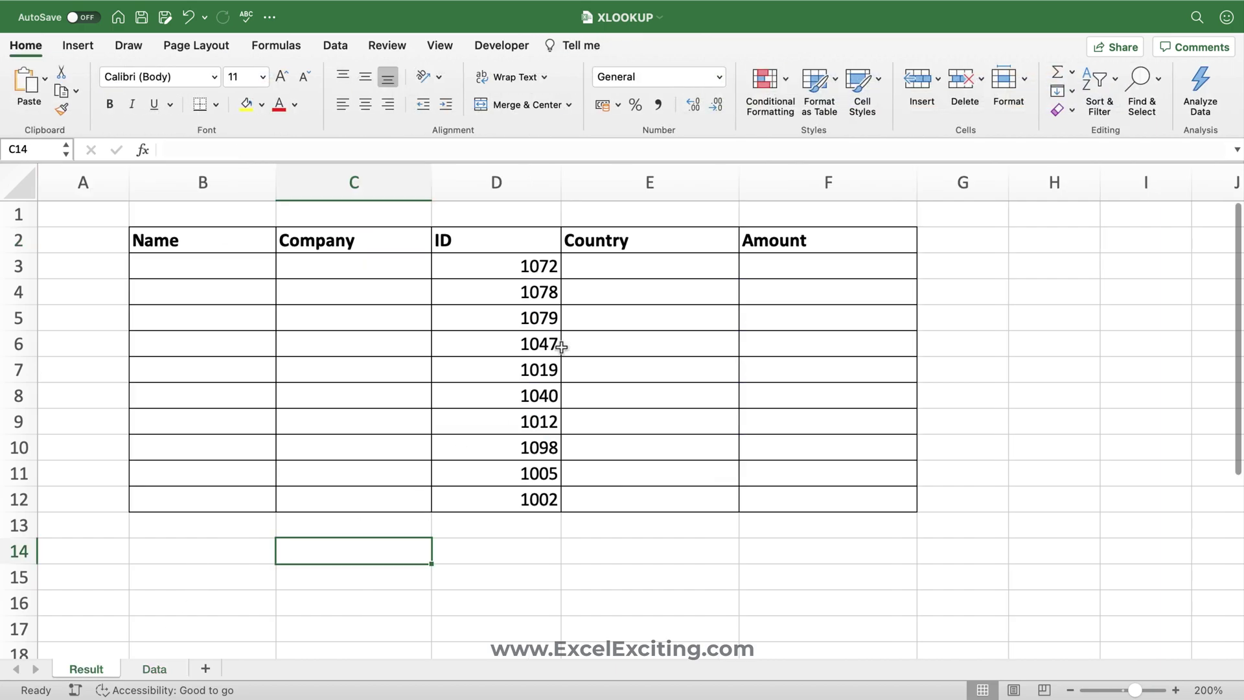
{"action": "scroll", "coordinate": [678, 296], "scroll_direction": "down", "scroll_amount": 3}
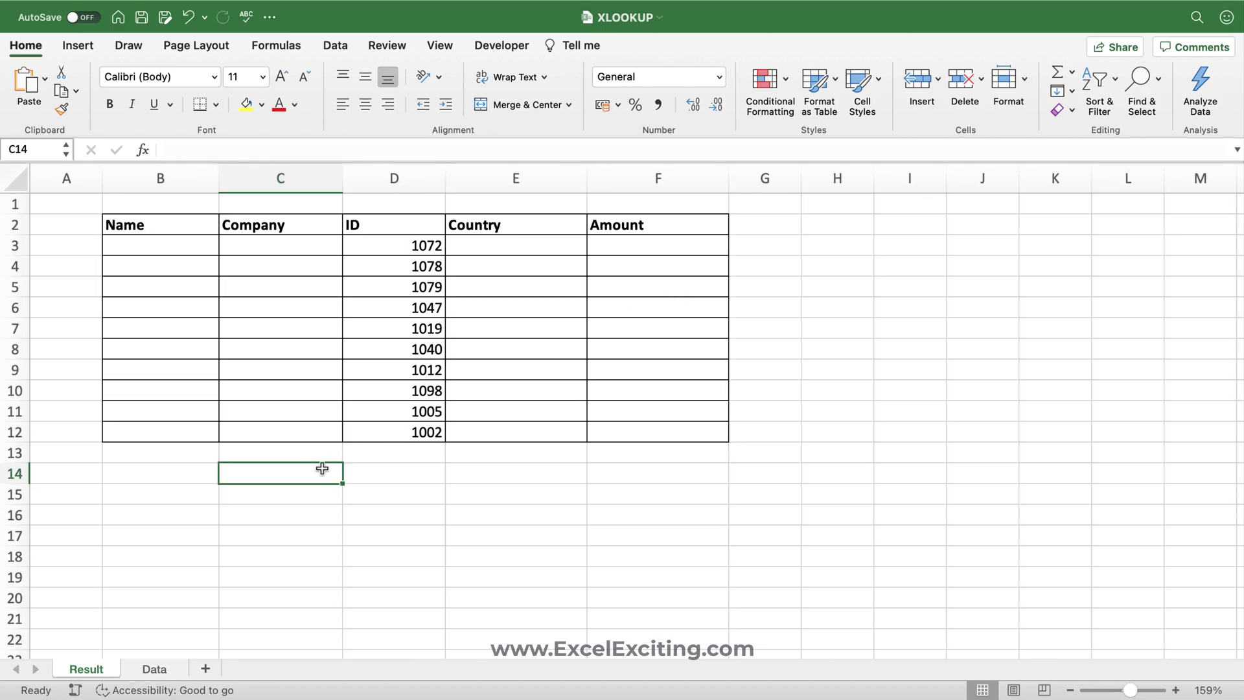
{"action": "type", "text": "=tab"}
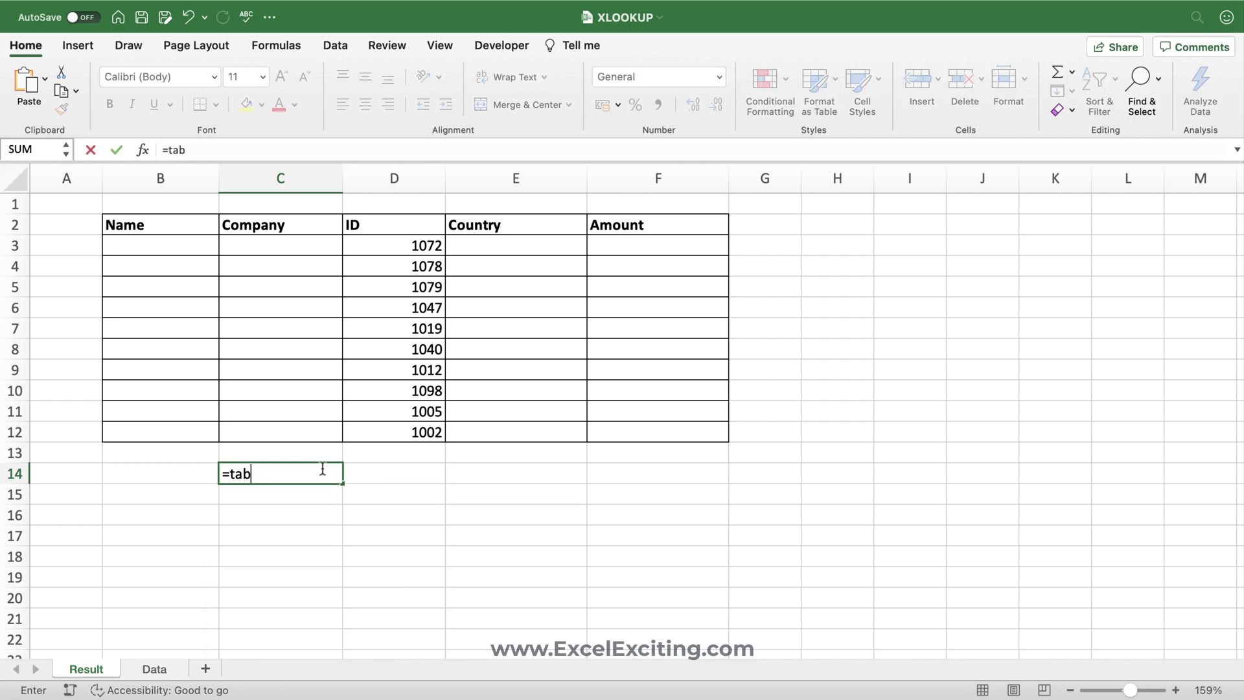
{"action": "key", "text": "BackSpace"}
{"action": "key", "text": "BackSpace"}
{"action": "type", "text": "b"}
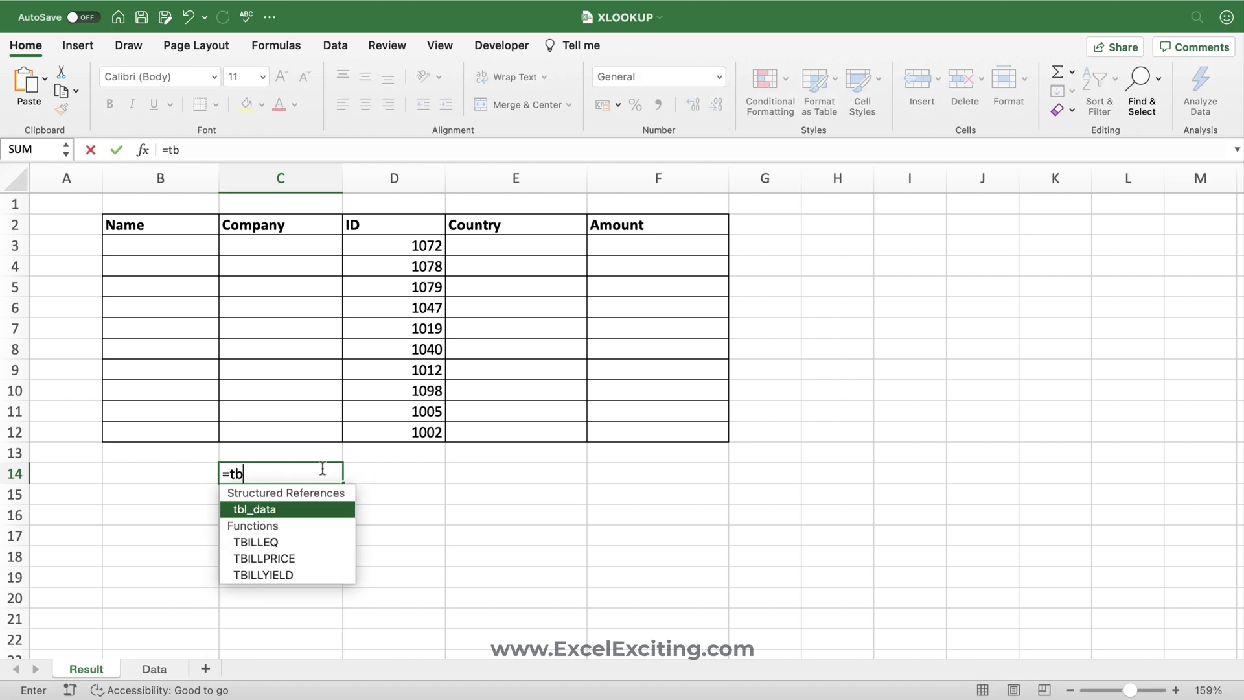
{"action": "type", "text": "l_data"}
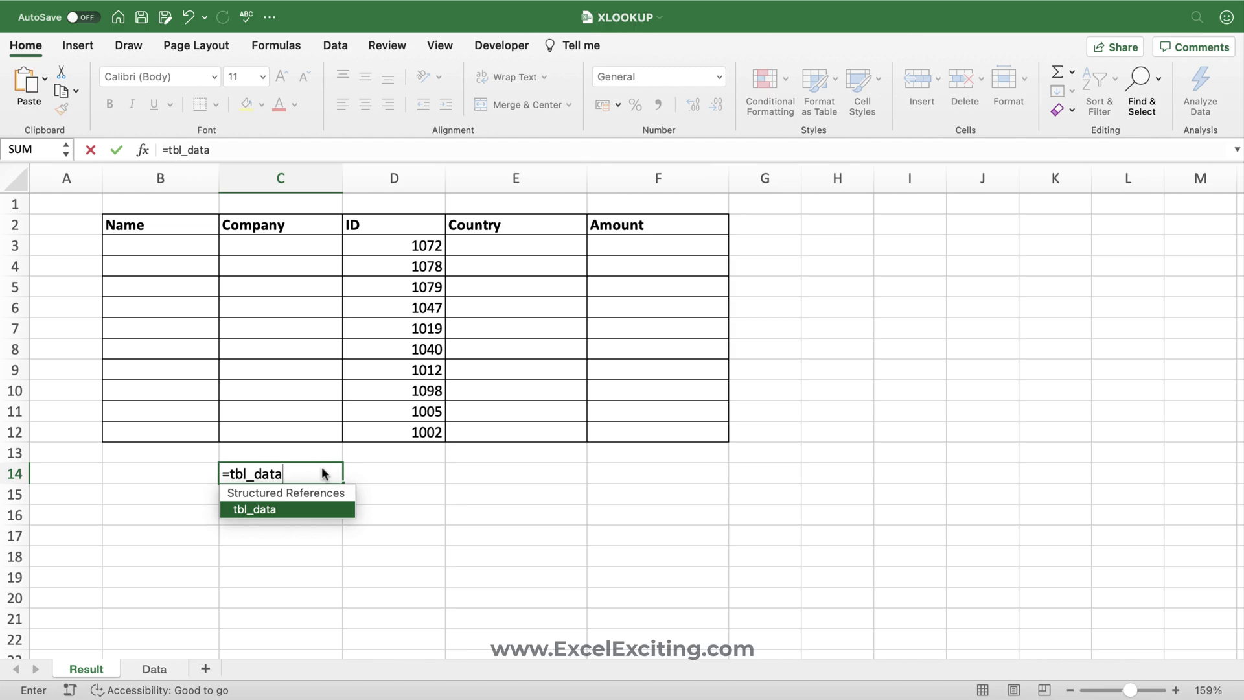
{"action": "key", "text": "Return"}
Edit C14 to =tbl_data[Company] so only the Company column spills
{"action": "left_click", "coordinate": [324, 474]}
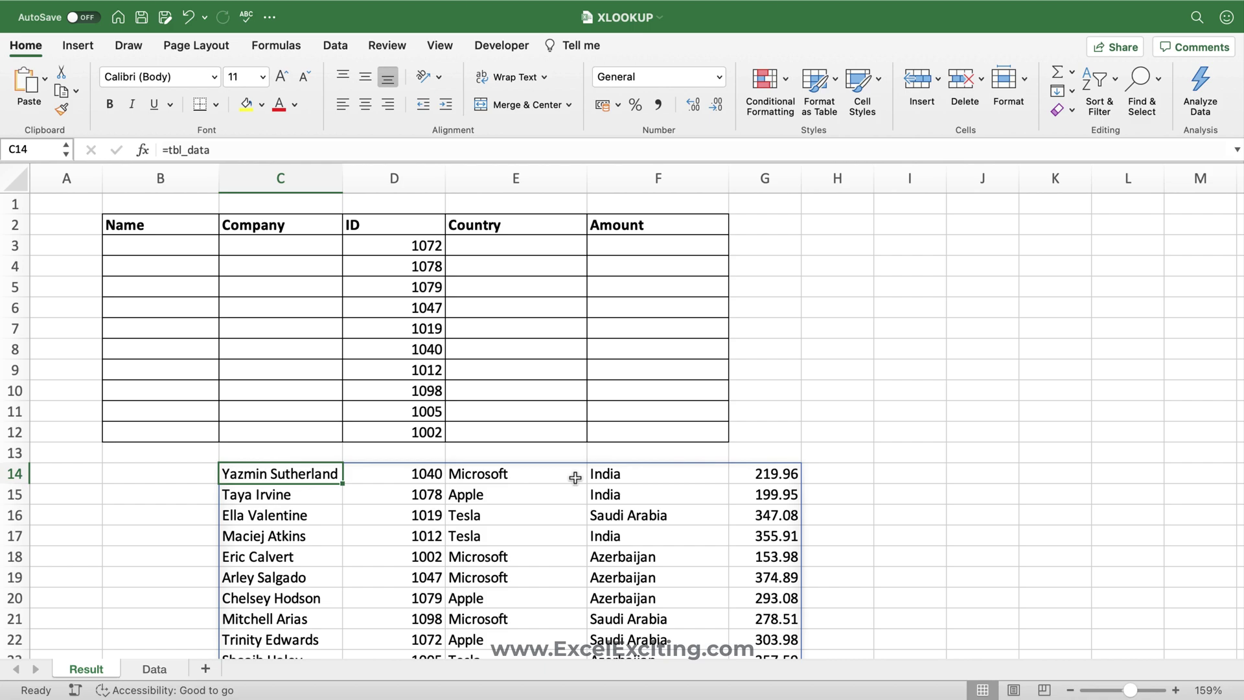
{"action": "double_click", "coordinate": [329, 473]}
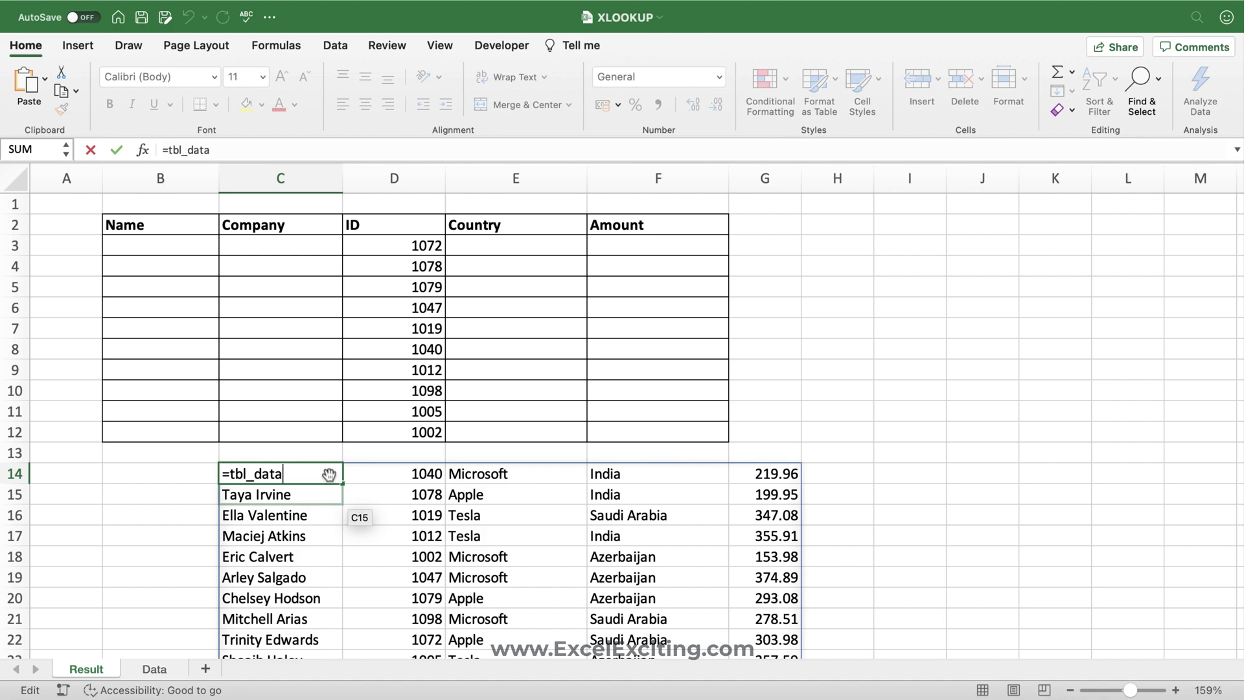
{"action": "type", "text": "["}
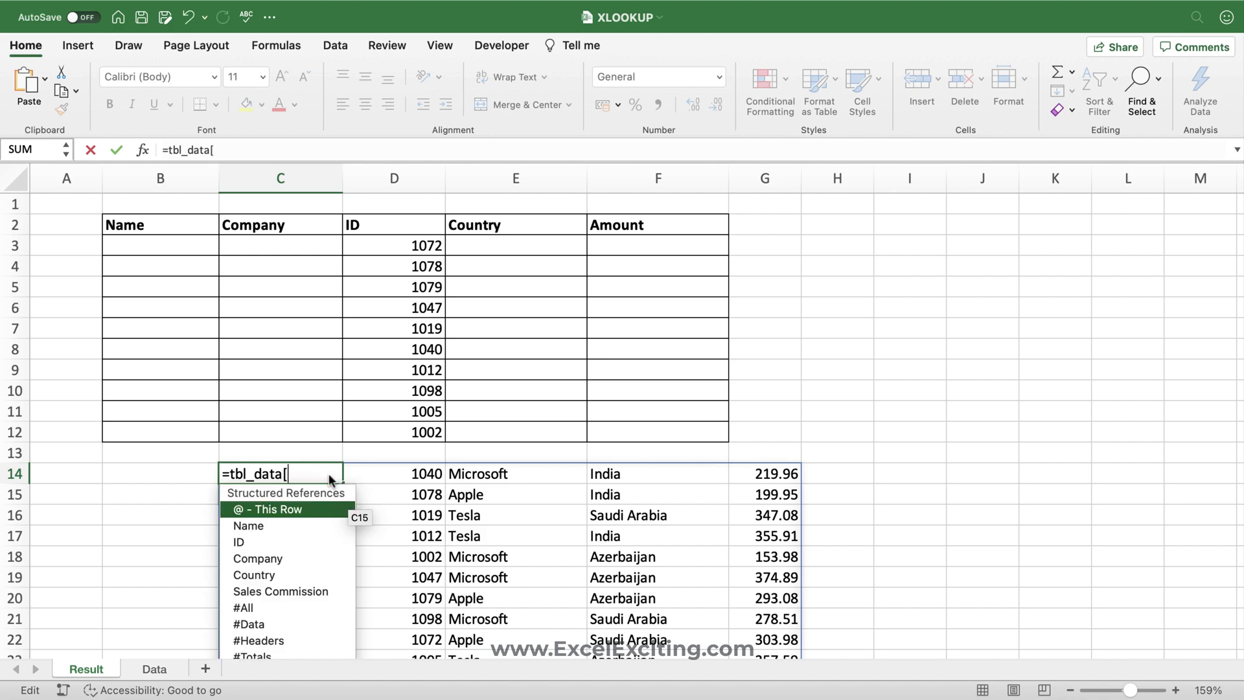
{"action": "key", "text": "Down"}
{"action": "key", "text": "Down"}
{"action": "key", "text": "Down"}
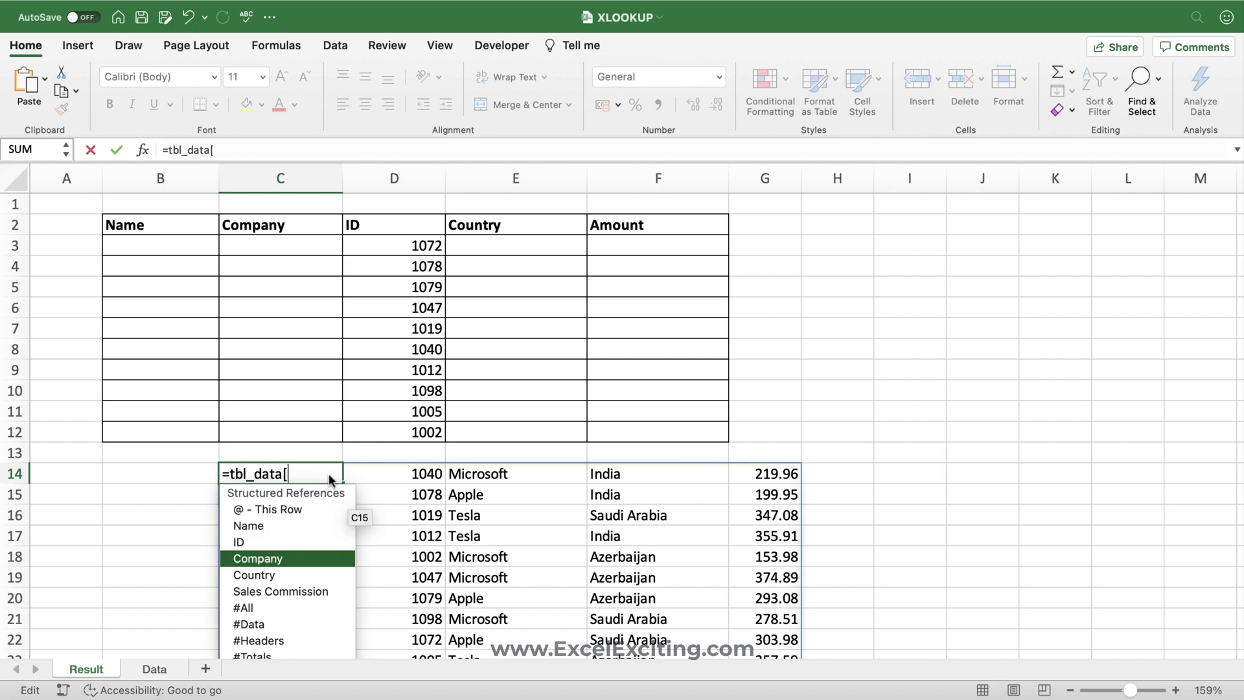
{"action": "key", "text": "Tab"}
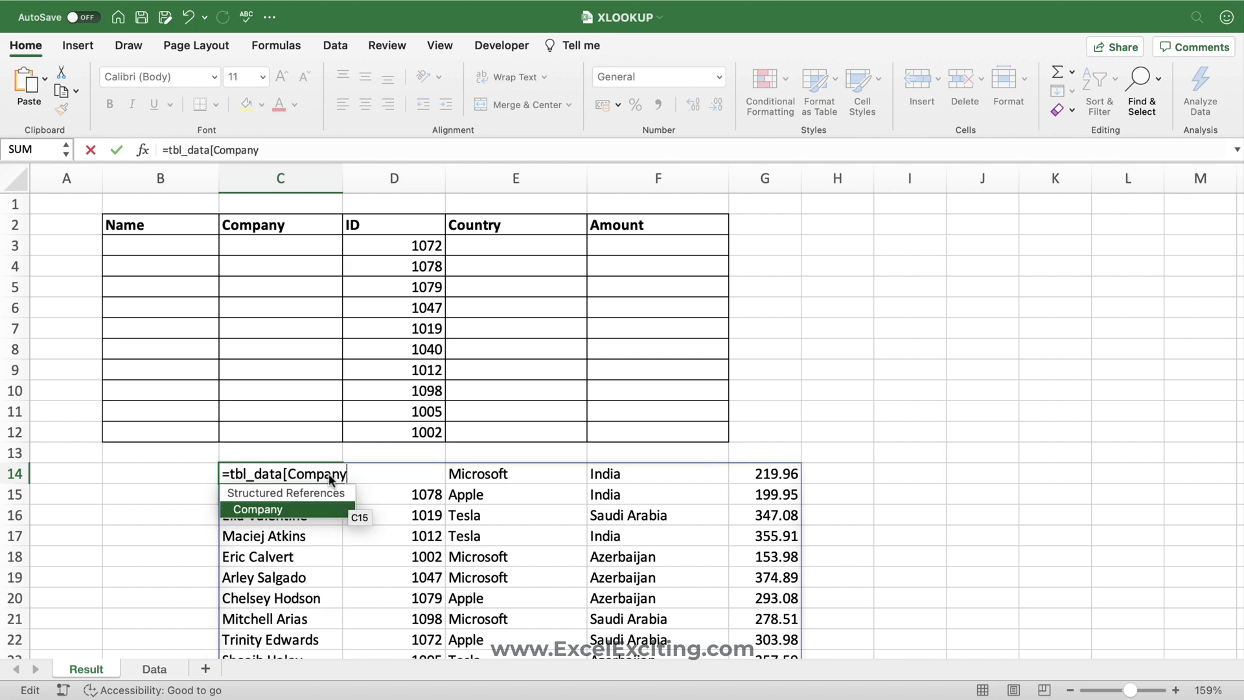
{"action": "type", "text": "]"}
{"action": "key", "text": "Return"}
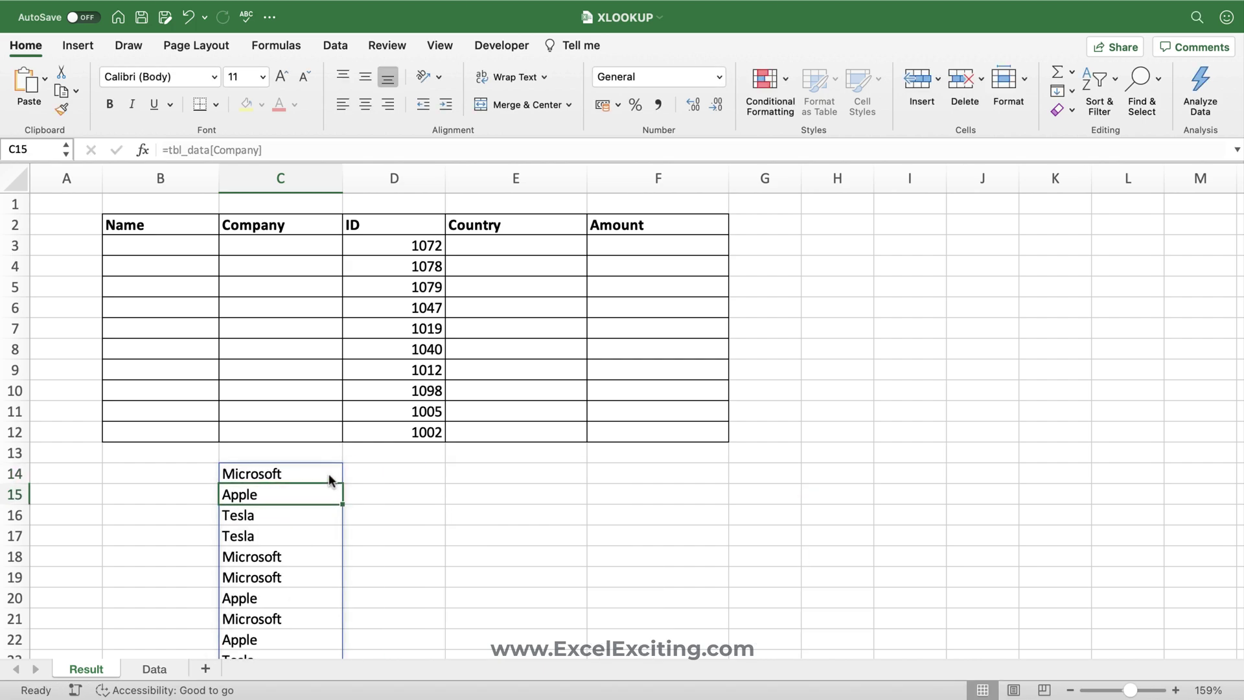
Delete the trial formula in C14 along with its spilled results
{"action": "left_click", "coordinate": [273, 474]}
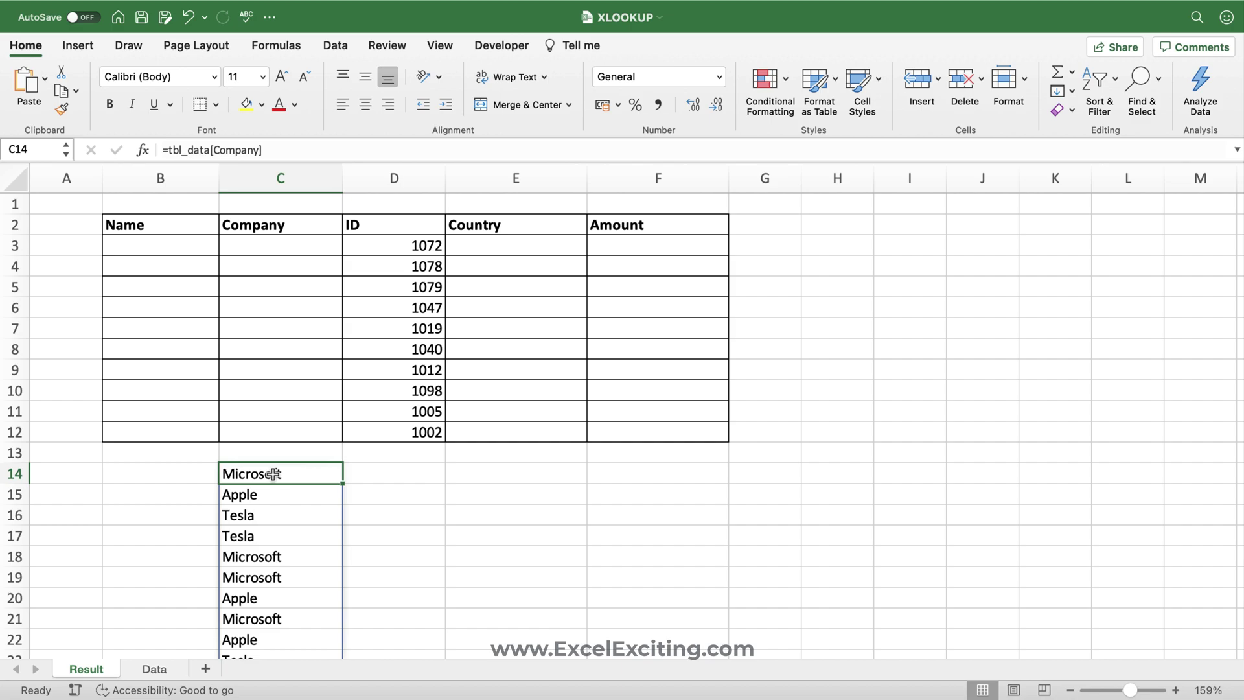
{"action": "double_click", "coordinate": [311, 473]}
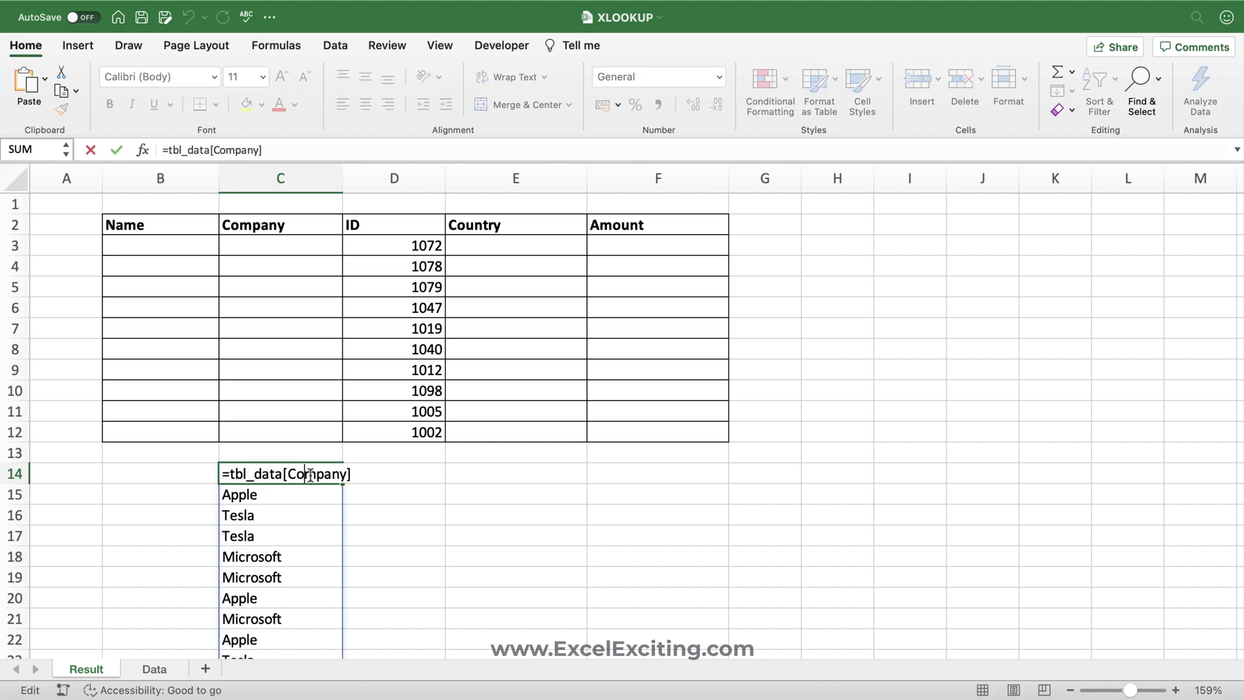
{"action": "key", "text": "Escape"}
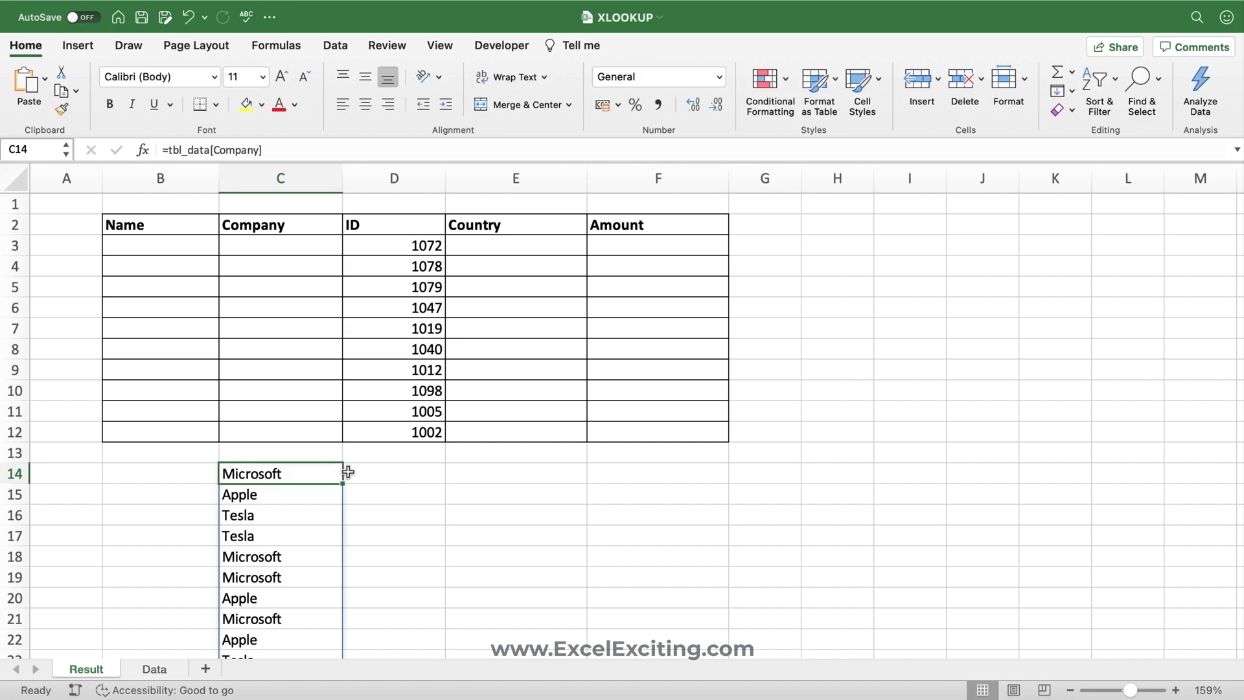
{"action": "key", "text": "Delete"}
Enter =XLOOKUP(D3,tbl_data[ID],tbl_data[Company],"No Data") in C3, returning Apple
{"action": "left_click", "coordinate": [320, 238]}
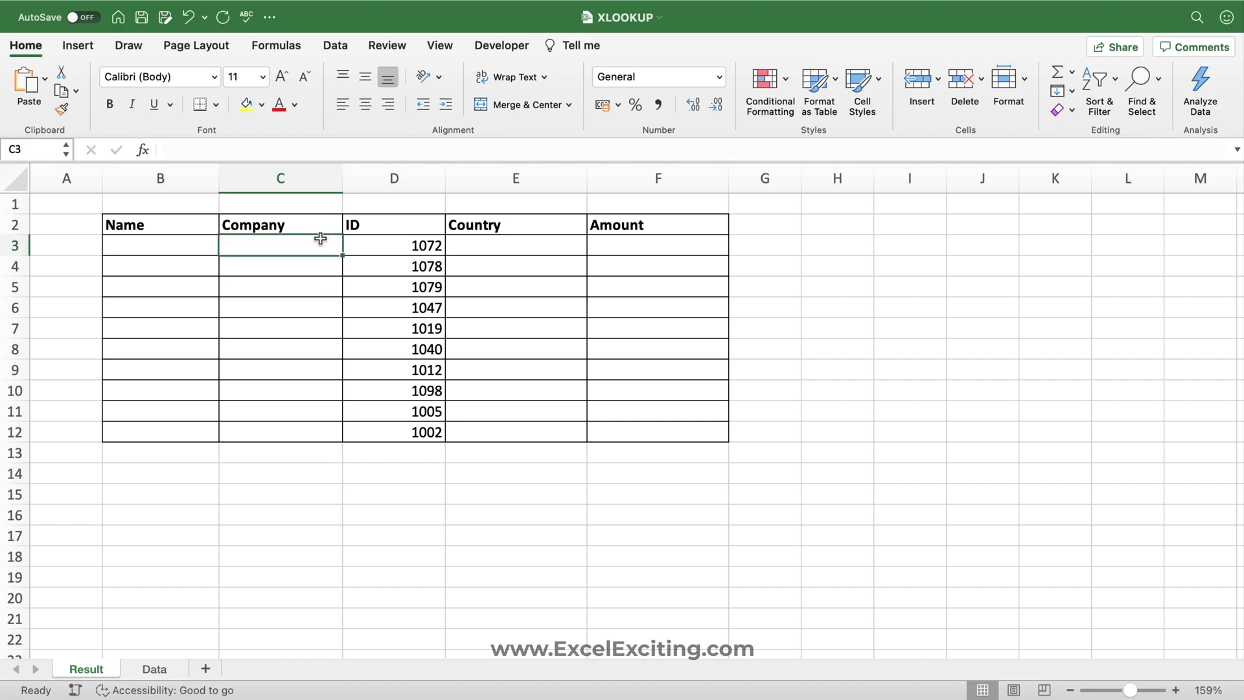
{"action": "type", "text": "=xlo"}
{"action": "key", "text": "Tab"}
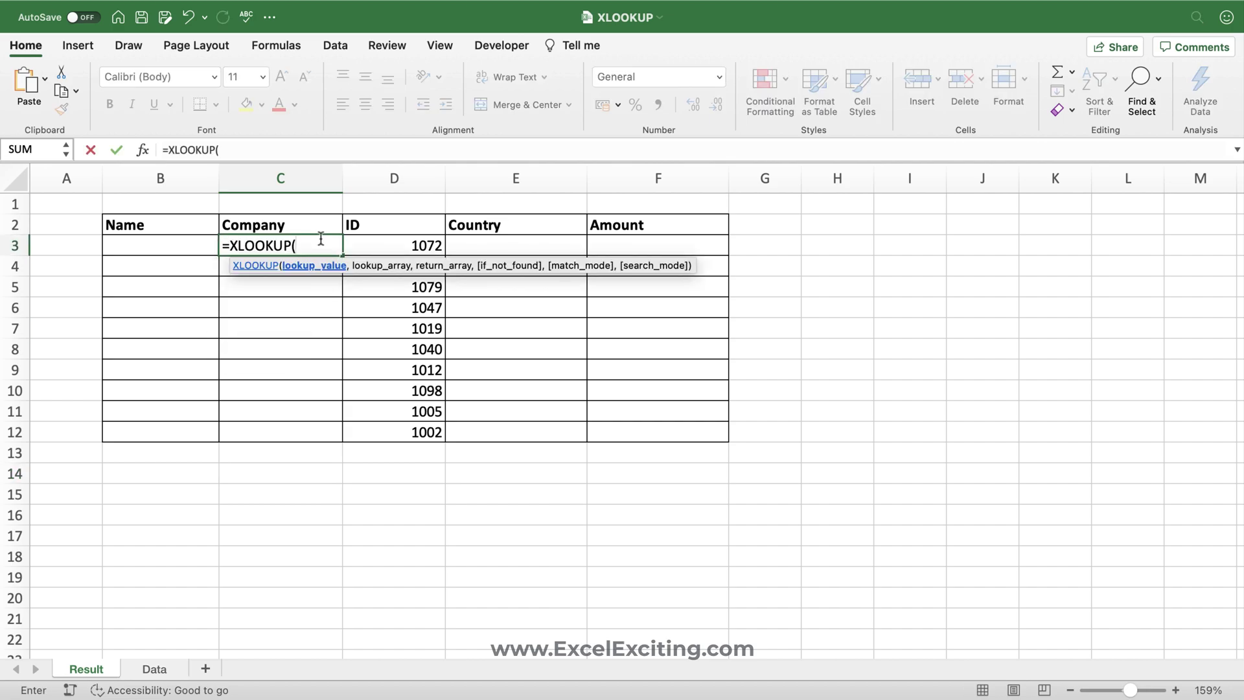
{"action": "left_click", "coordinate": [401, 246]}
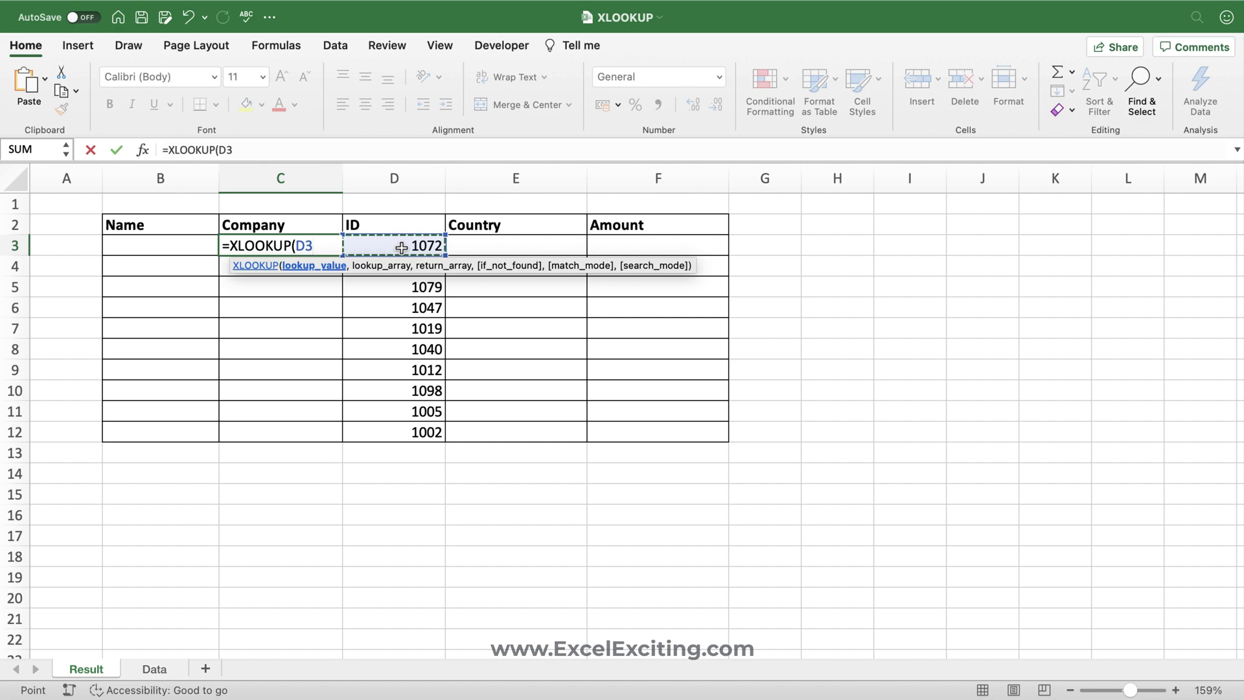
{"action": "type", "text": ","}
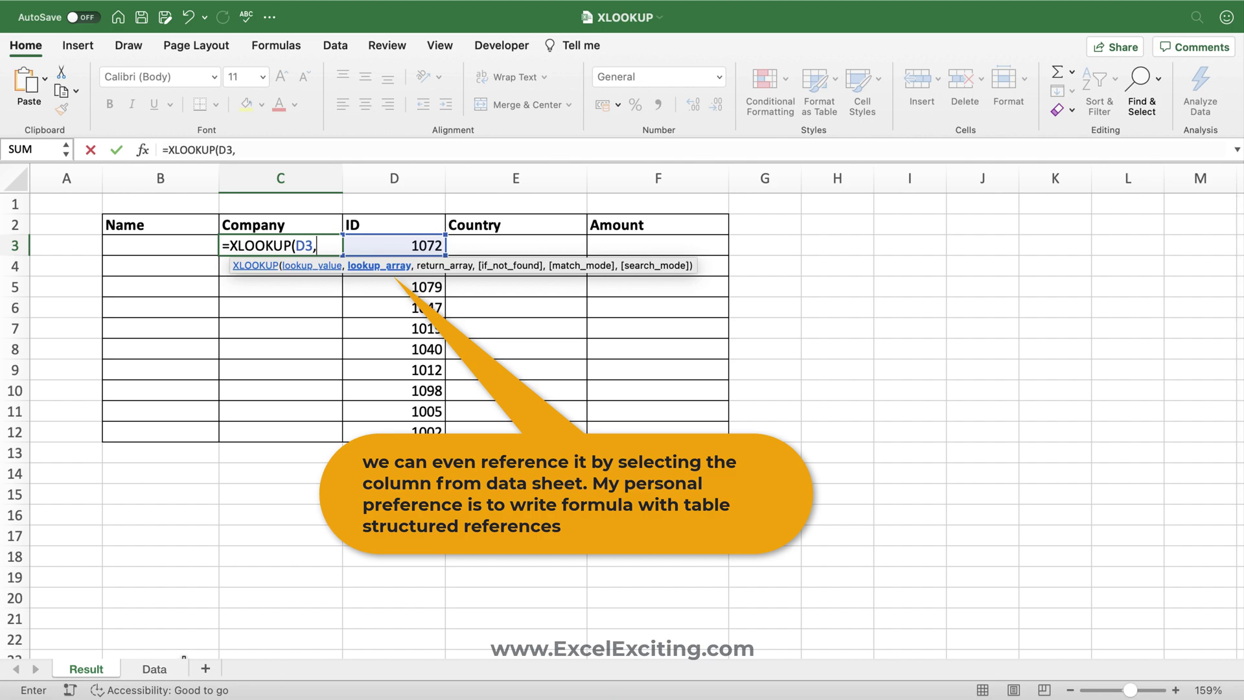
{"action": "type", "text": "tab"}
{"action": "key", "text": "BackSpace"}
{"action": "key", "text": "BackSpace"}
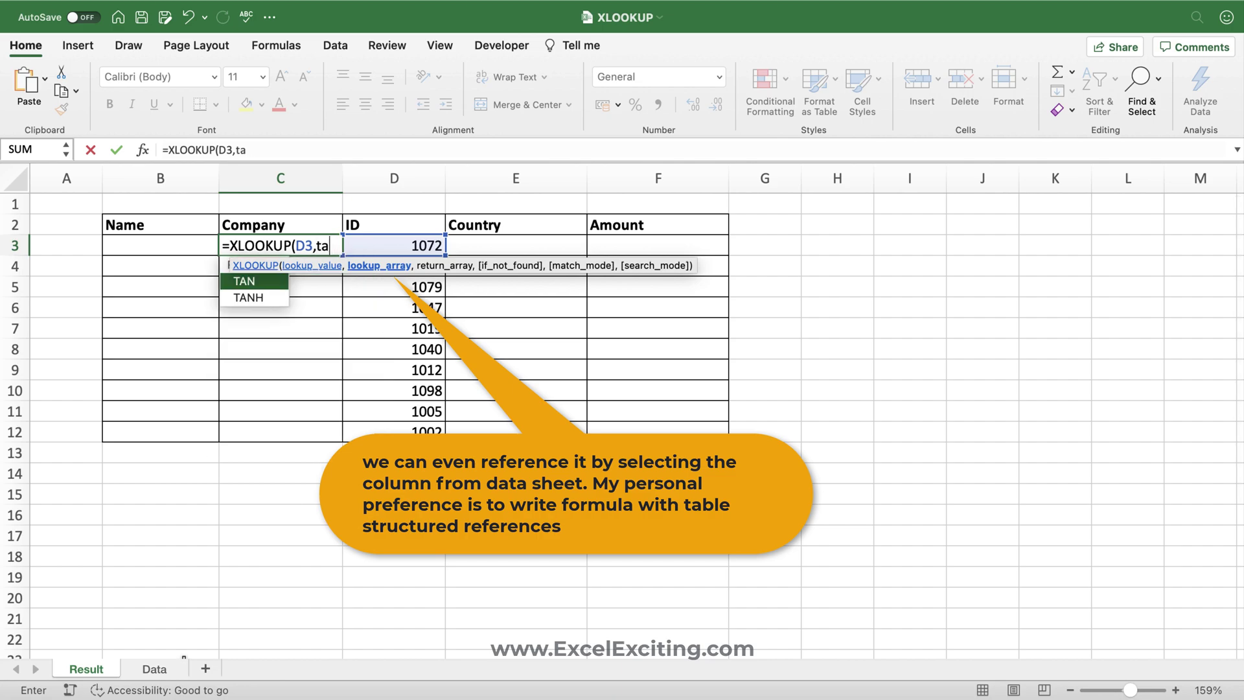
{"action": "type", "text": "bl_data["}
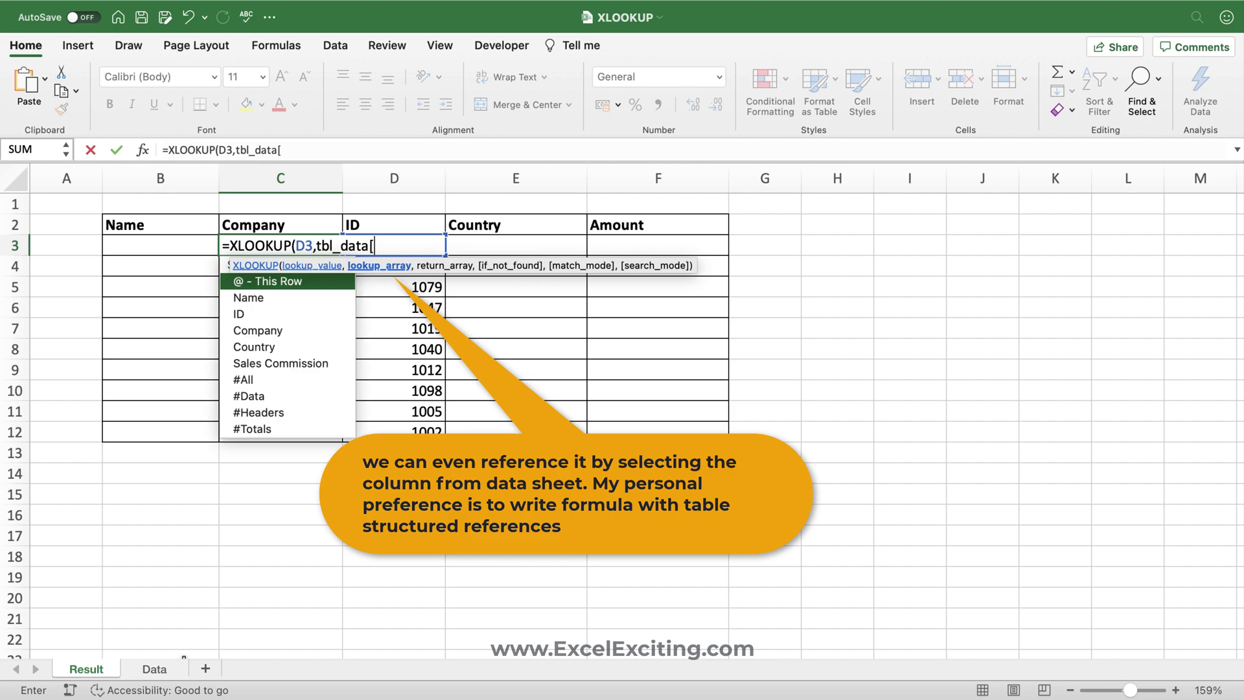
{"action": "key", "text": "Down"}
{"action": "key", "text": "Down"}
{"action": "type", "text": "ID"}
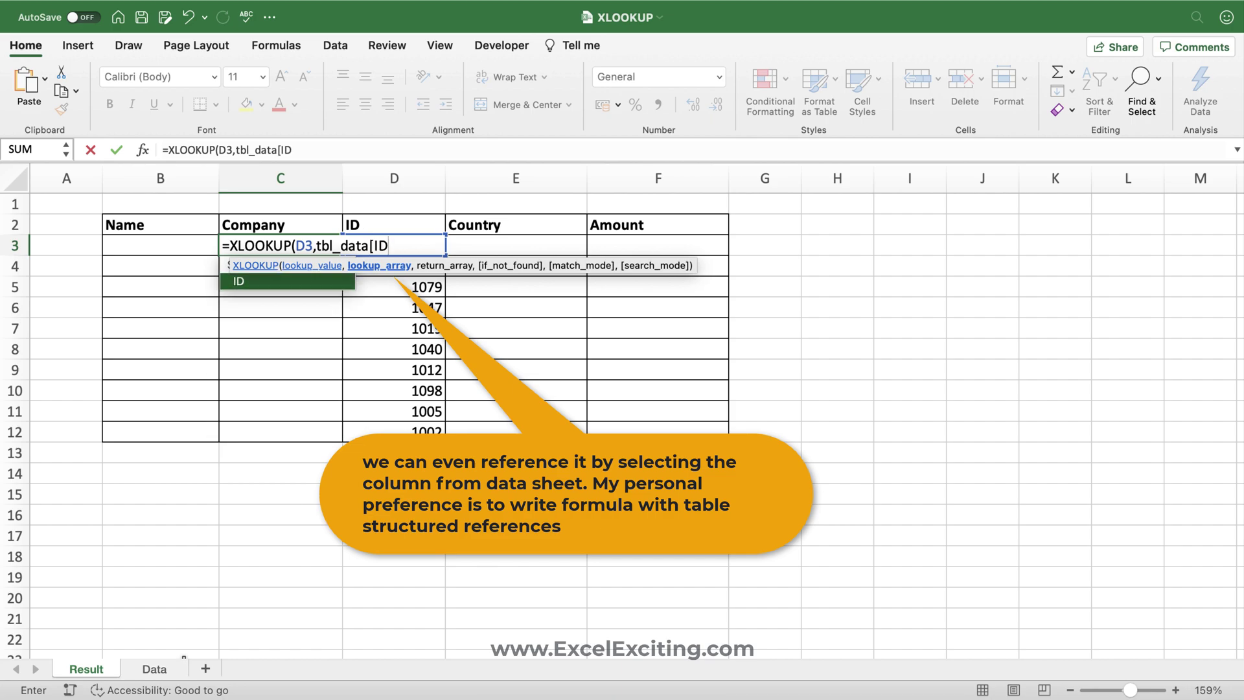
{"action": "type", "text": "],"}
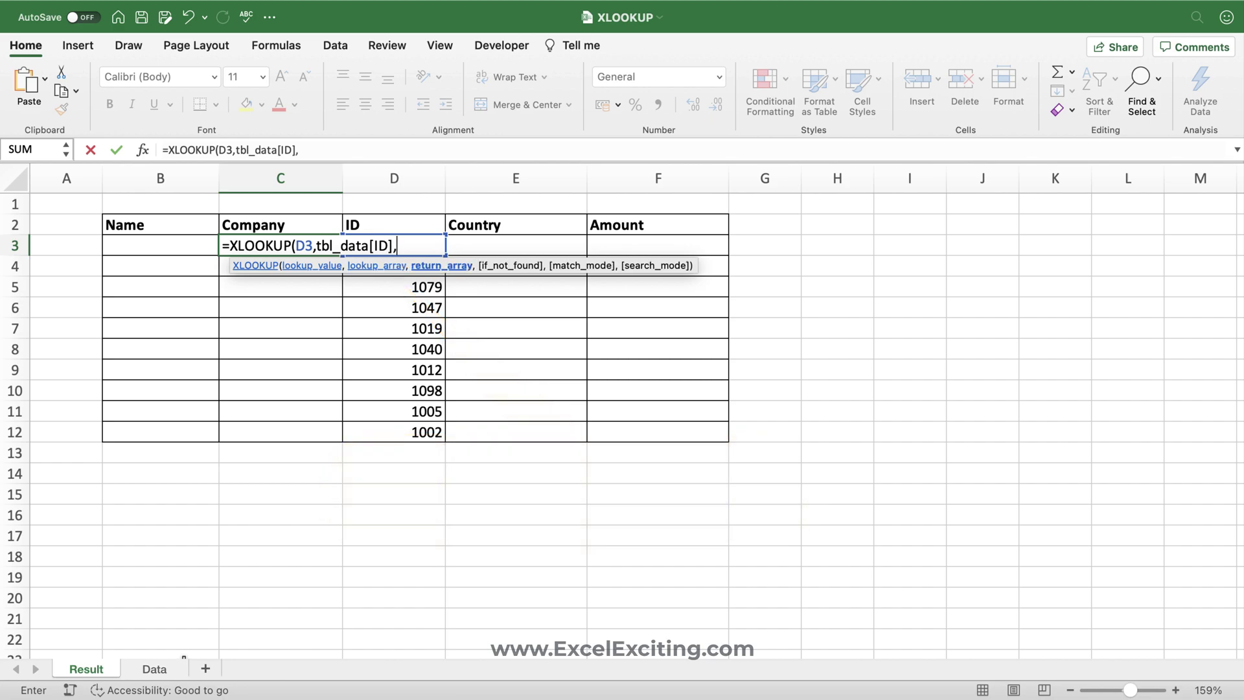
{"action": "type", "text": "tbl"}
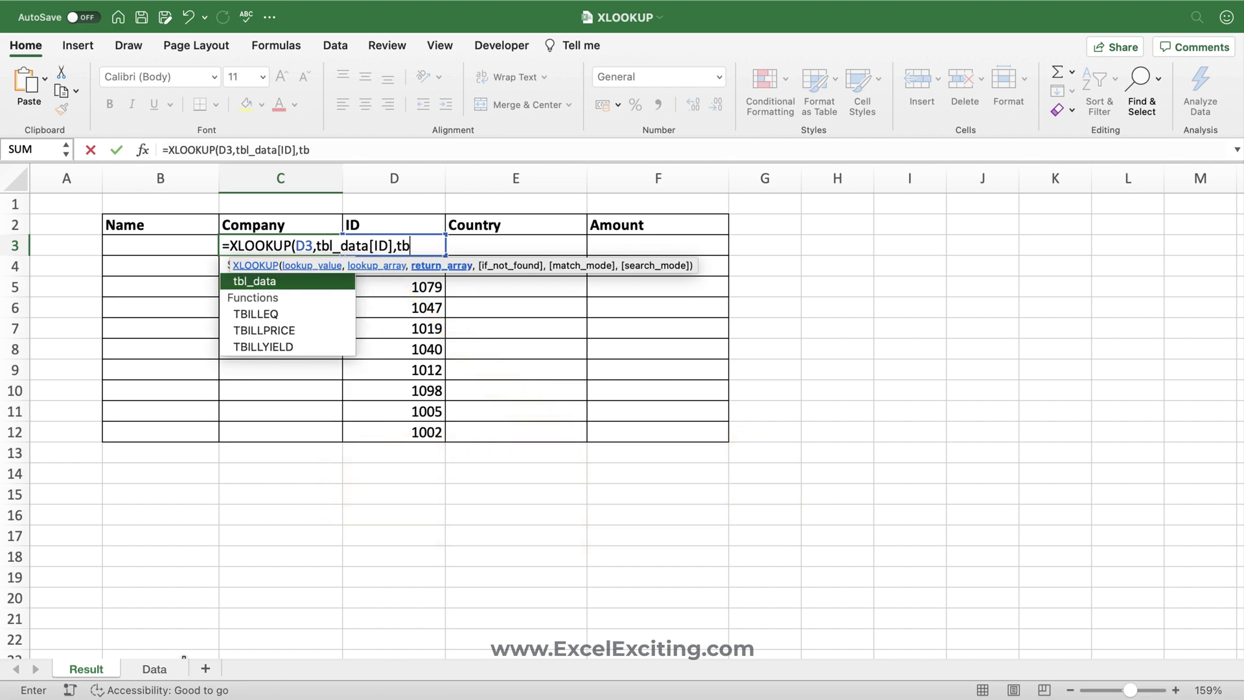
{"action": "type", "text": "_data"}
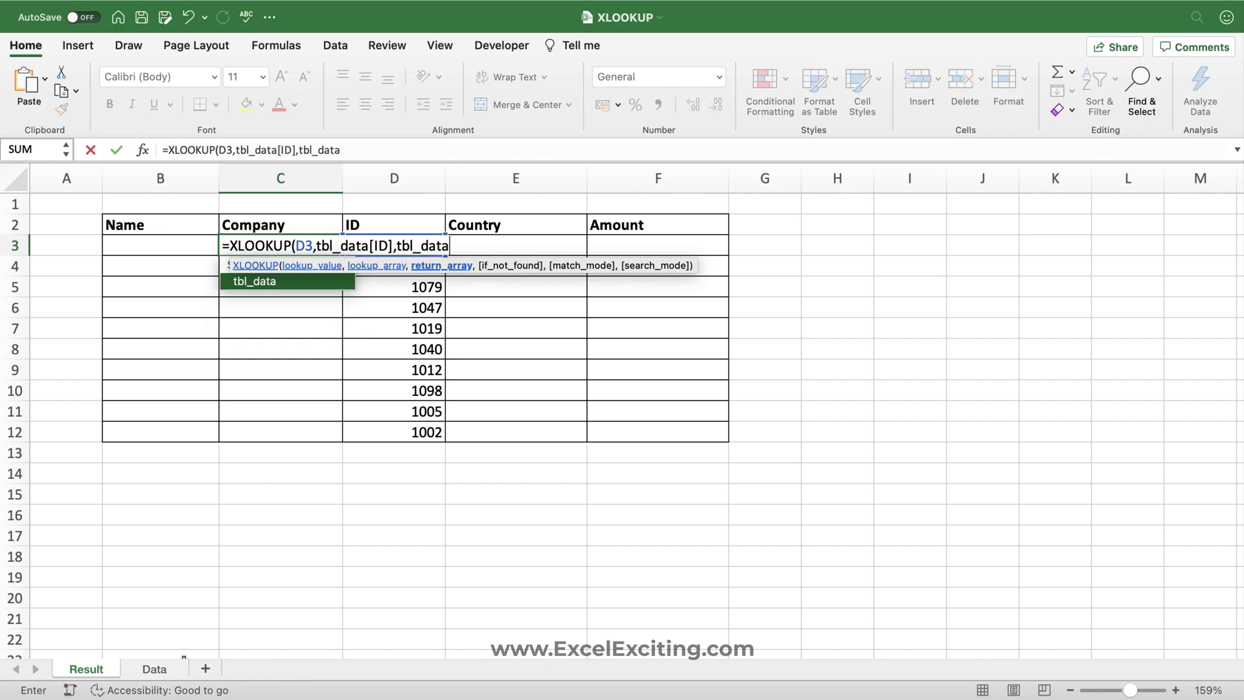
{"action": "type", "text": "[com"}
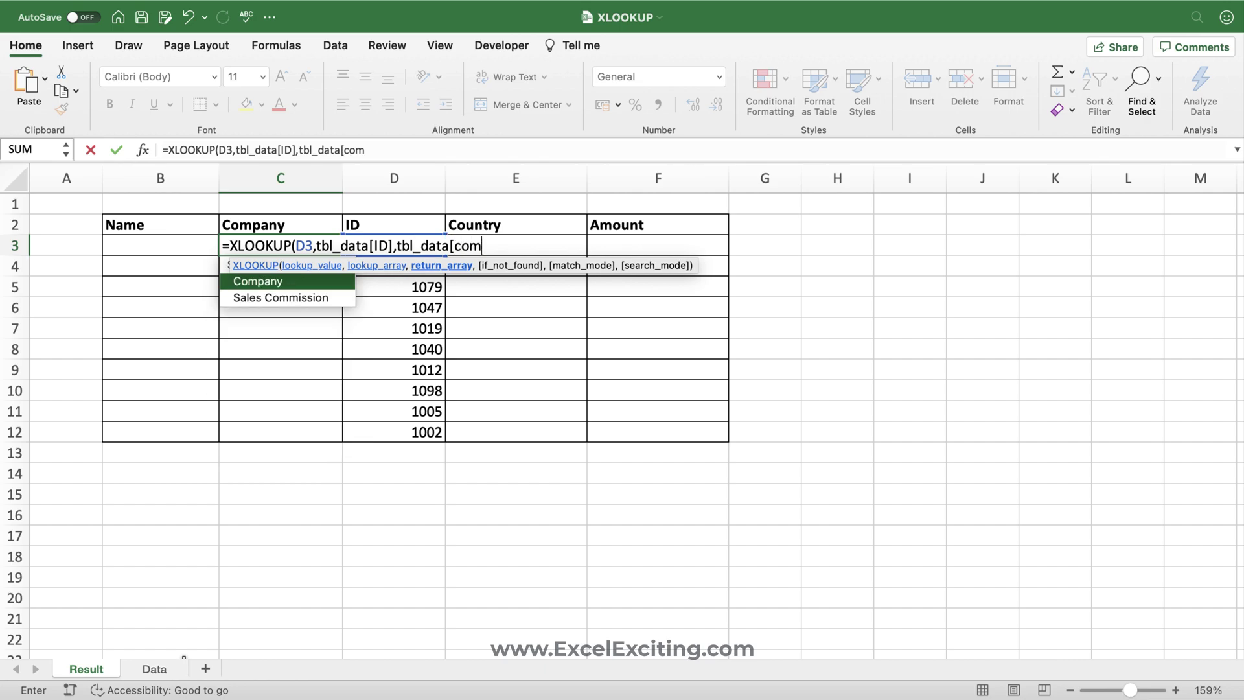
{"action": "type", "text": "pany]"}
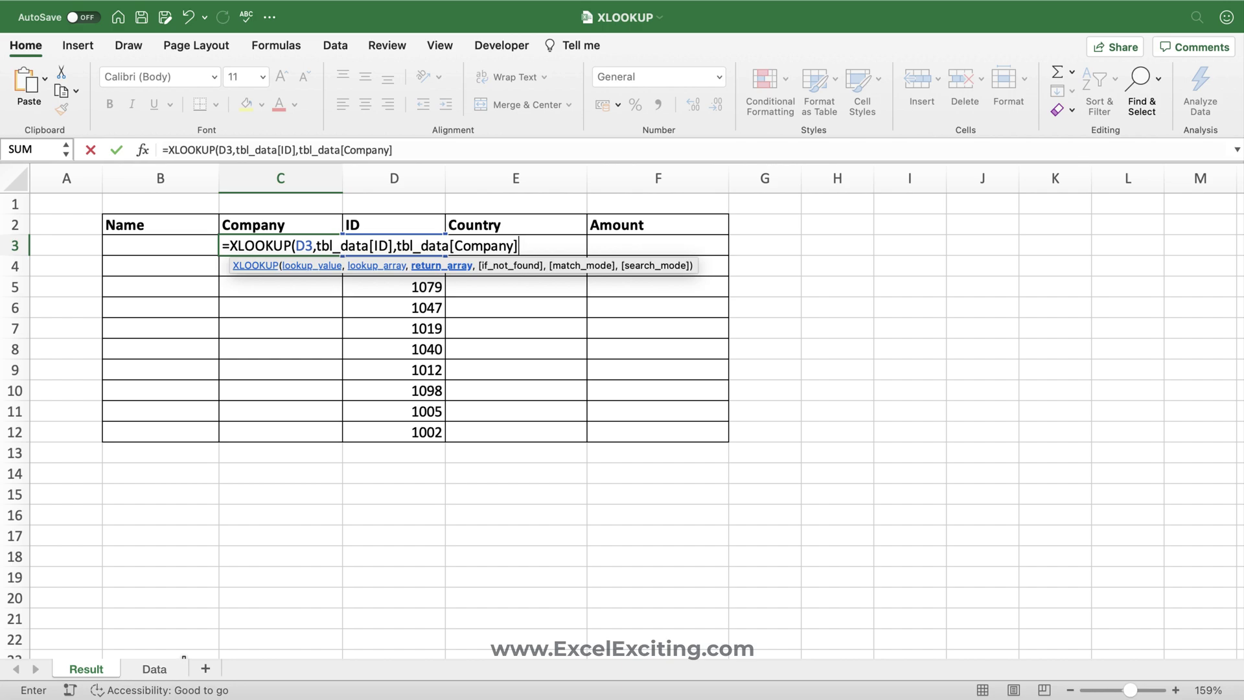
{"action": "type", "text": ",\"\""}
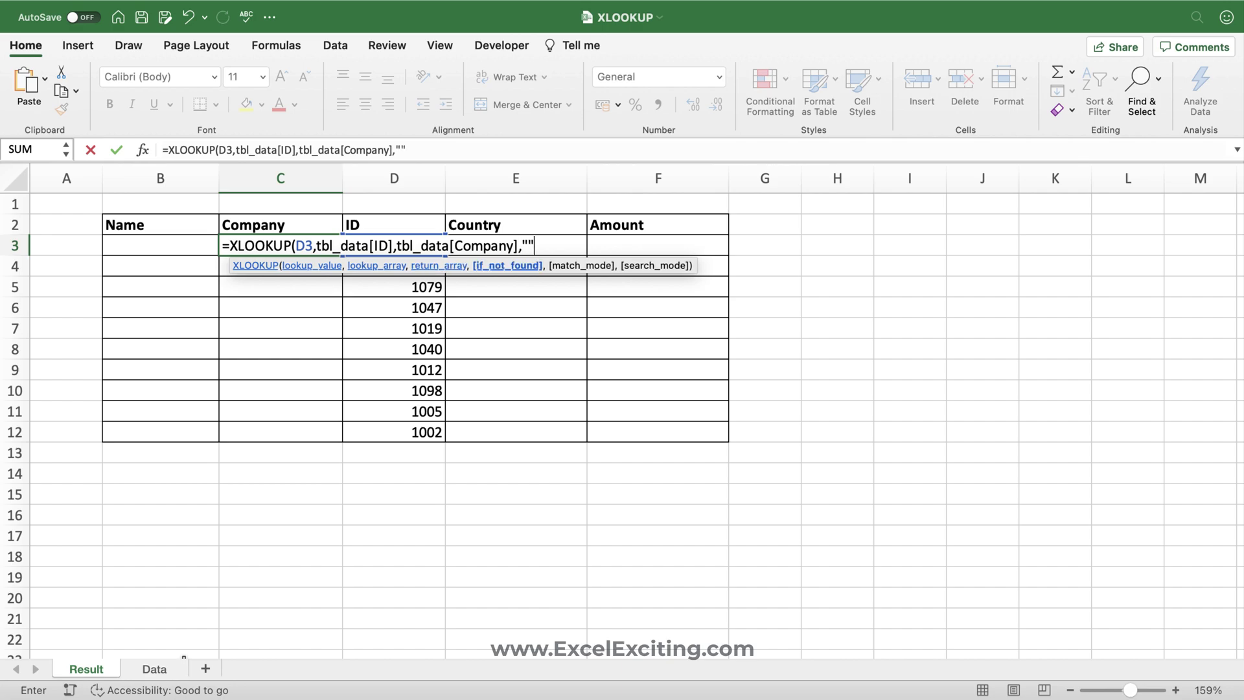
{"action": "key", "text": "BackSpace"}
{"action": "type", "text": "No Data\")"}
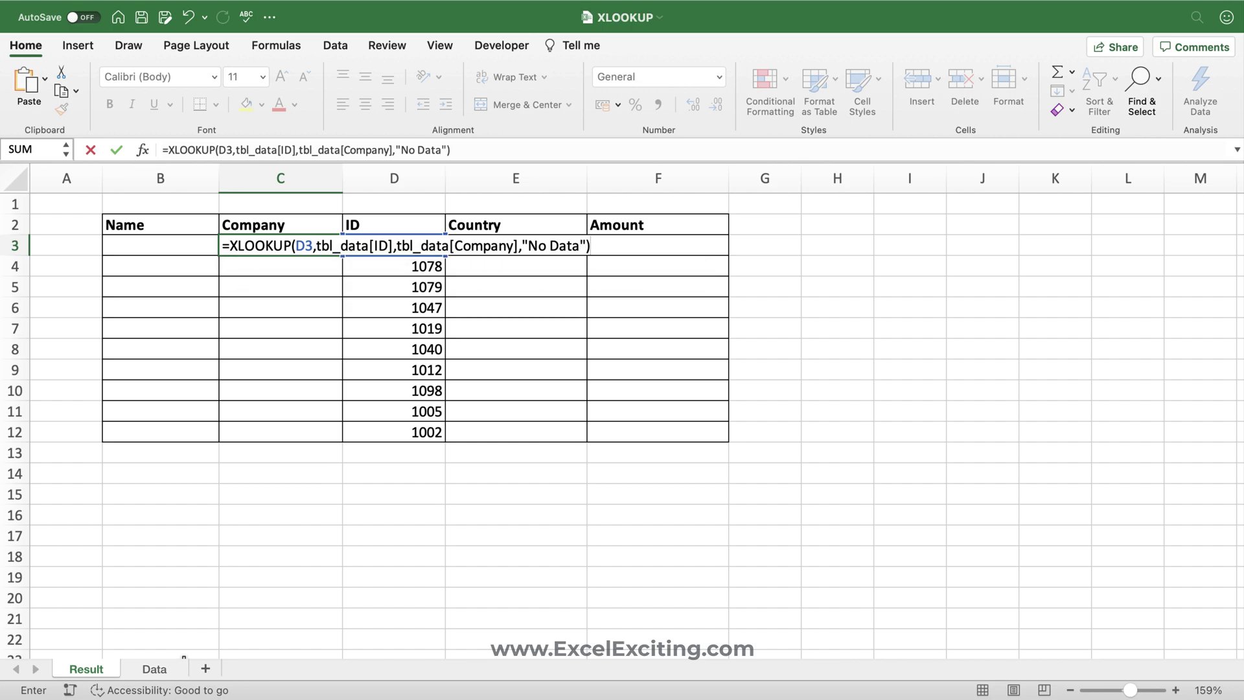
{"action": "key", "text": "Return"}
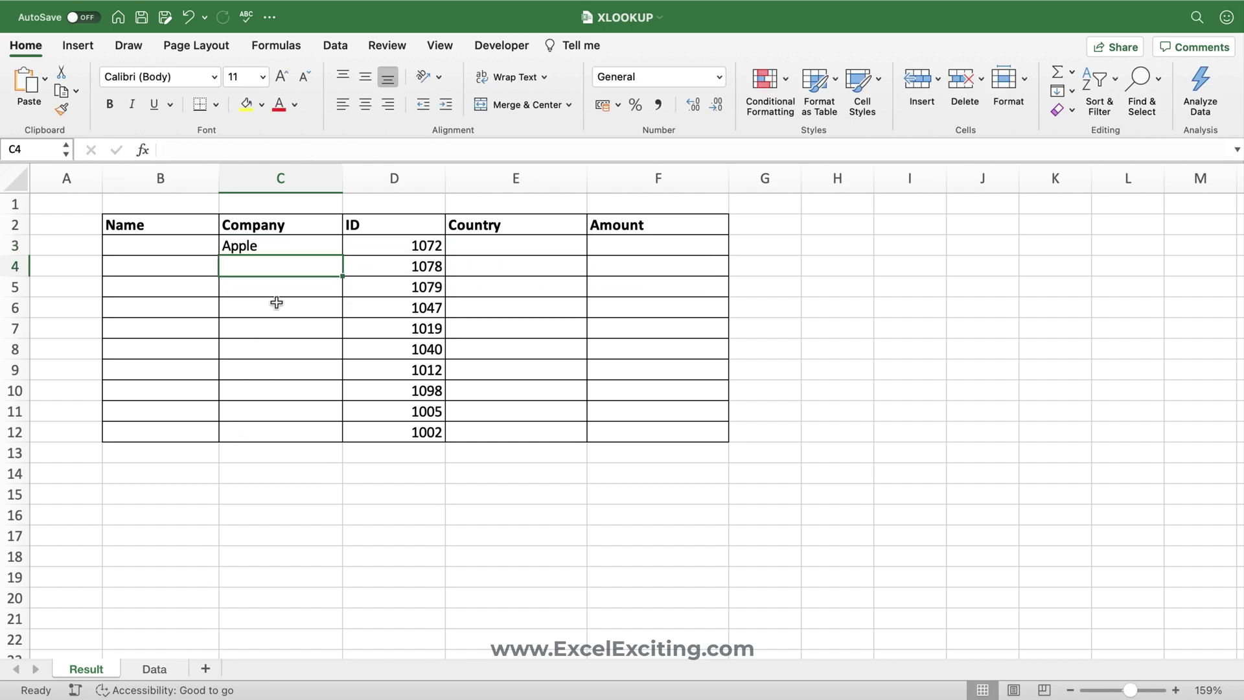
Change C3's lookup value from D3 to $D3 to lock column D
{"action": "left_click", "coordinate": [292, 243]}
{"action": "double_click", "coordinate": [291, 245]}
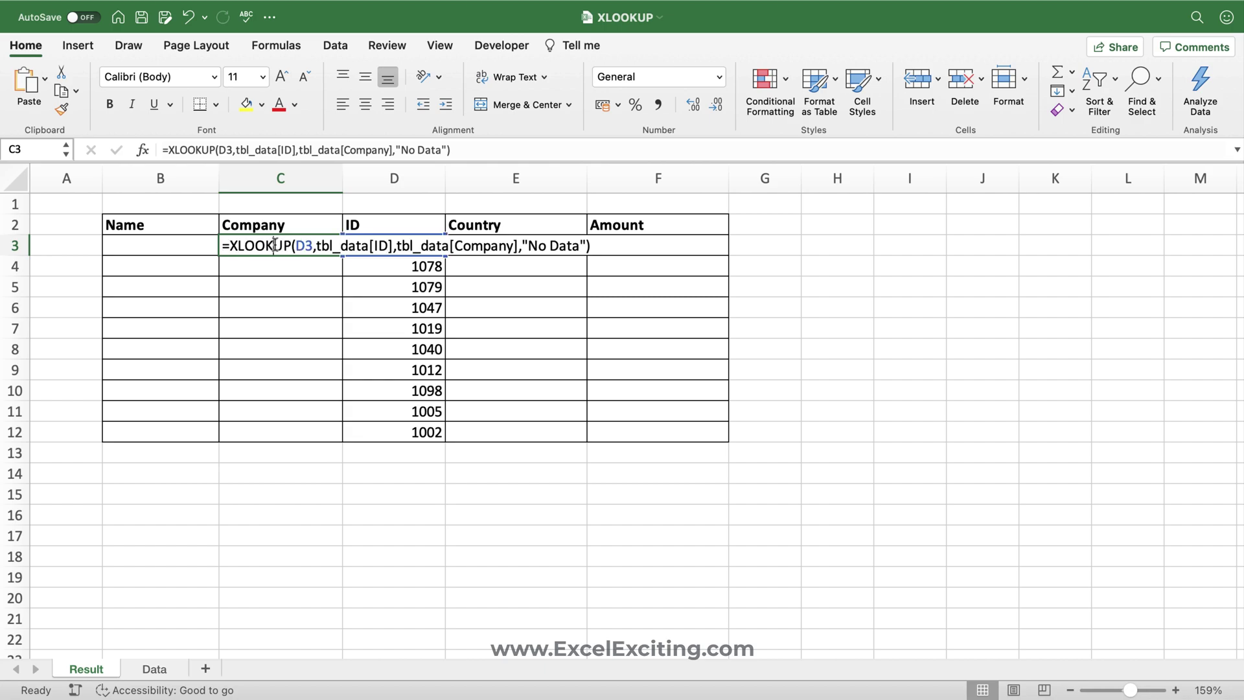
{"action": "left_click", "coordinate": [296, 246]}
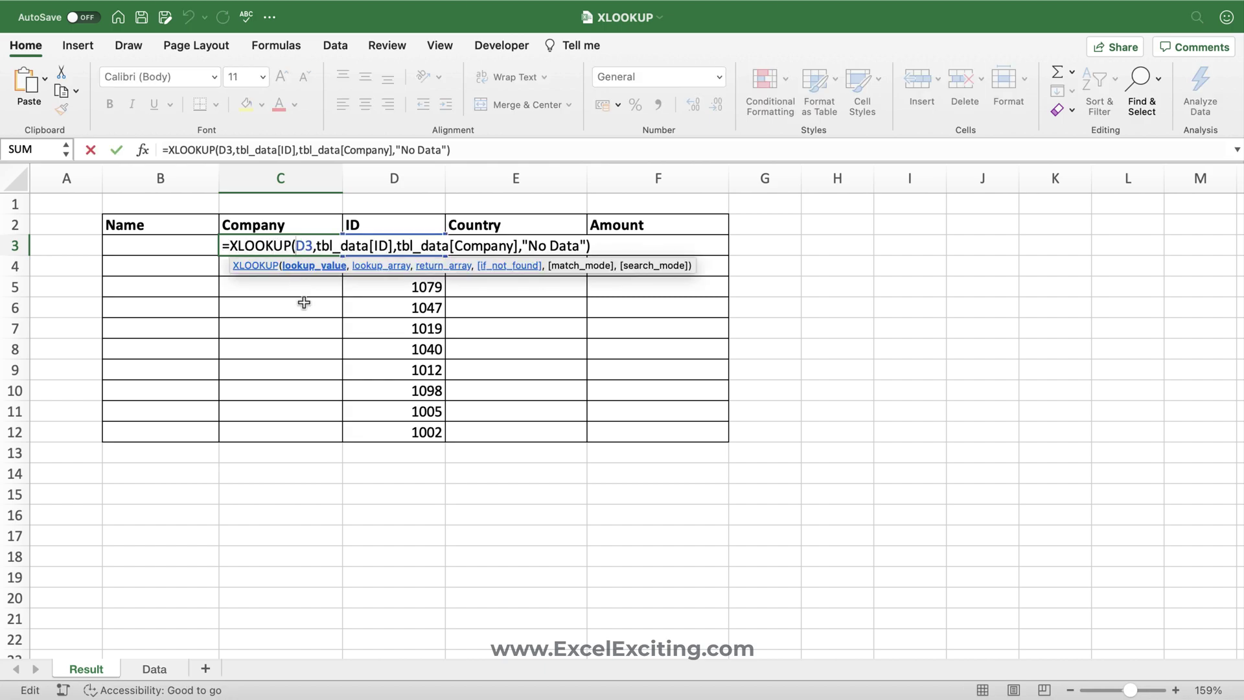
{"action": "type", "text": "$"}
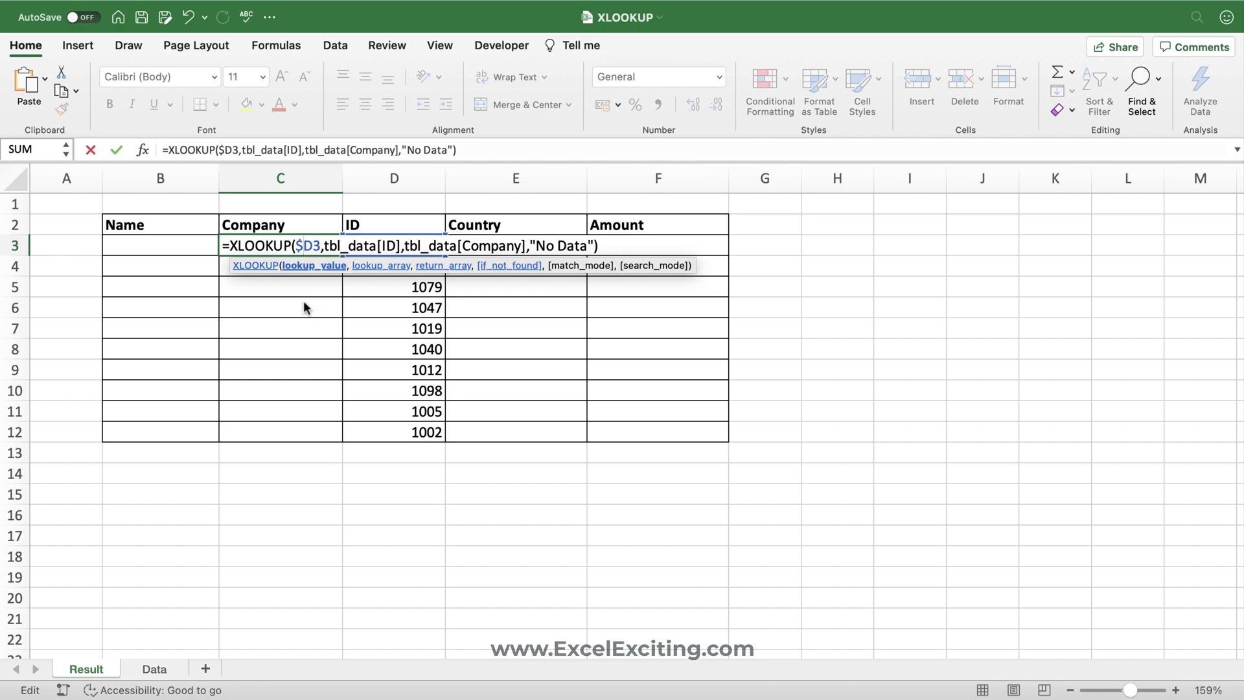
{"action": "key", "text": "Return"}
Copy C3's lookup formula into B3, which also returns Apple
{"action": "key", "text": "Up"}
{"action": "key", "text": "cmd+c"}
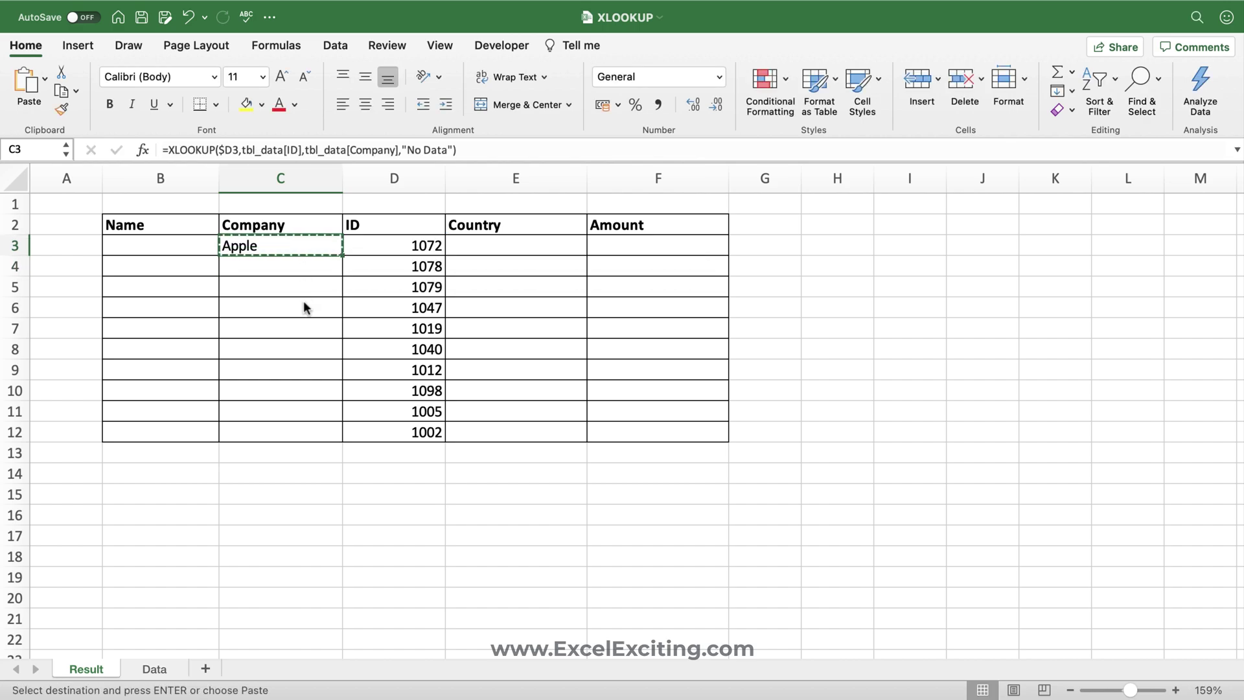
{"action": "key", "text": "Left"}
{"action": "key", "text": "Return"}
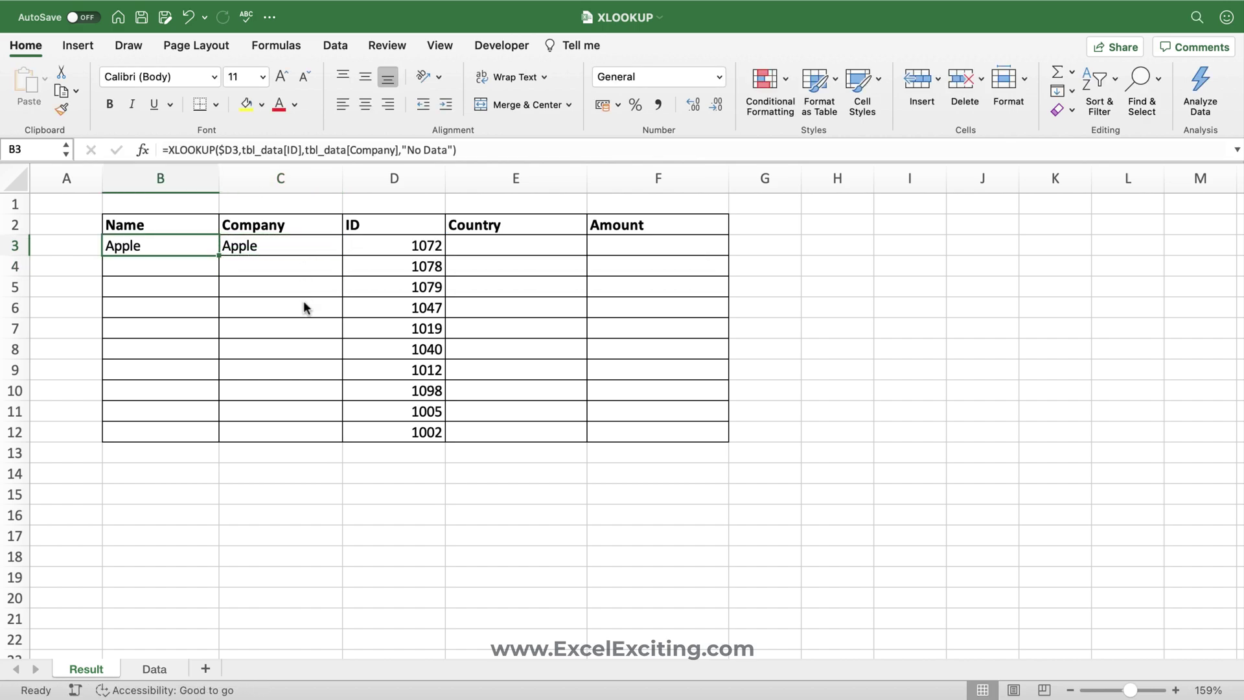
{"action": "key", "text": "Right"}
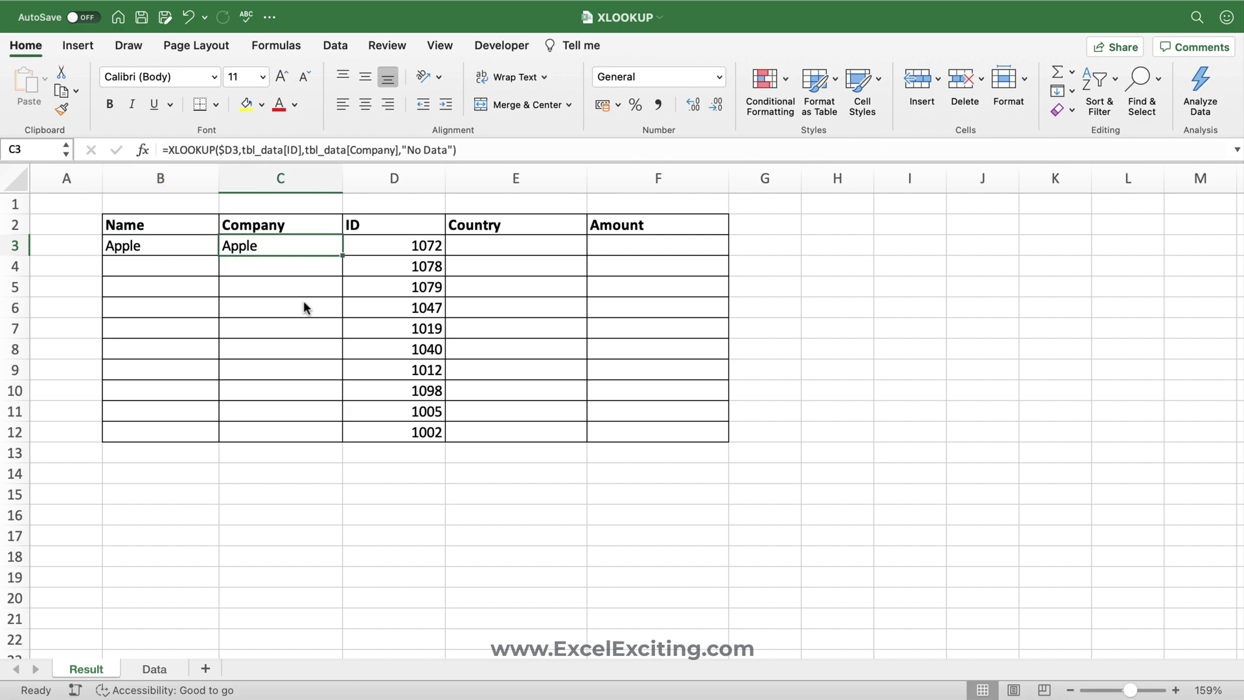
{"action": "key", "text": "cmd+z"}
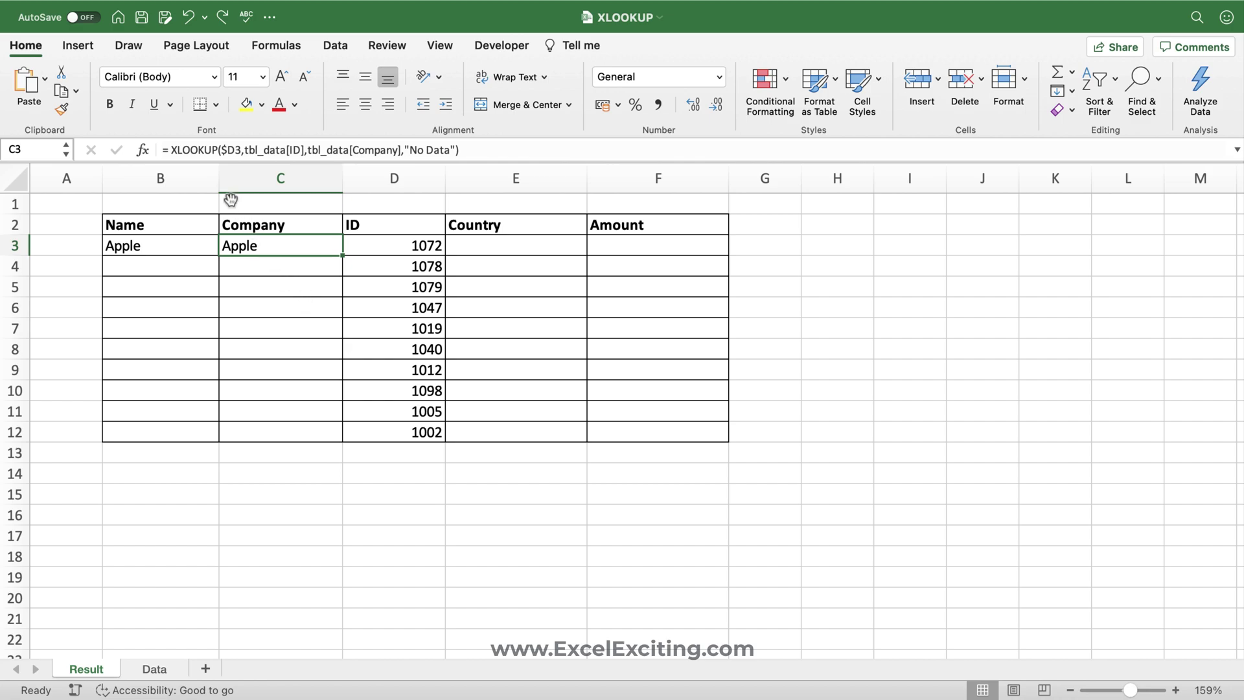
Widen column B and enter =tbl_data[Name] in B3 so ten names spill to B12
{"action": "left_click_drag", "start_coordinate": [219, 181], "coordinate": [268, 185]}
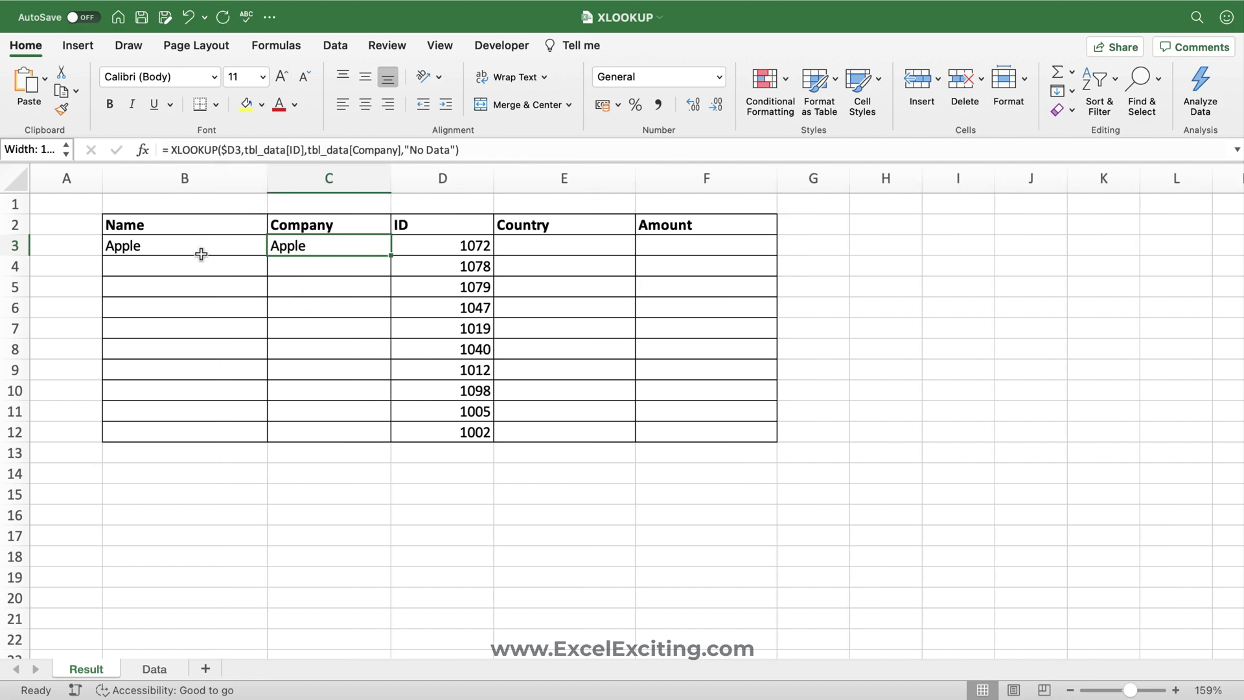
{"action": "left_click", "coordinate": [201, 254]}
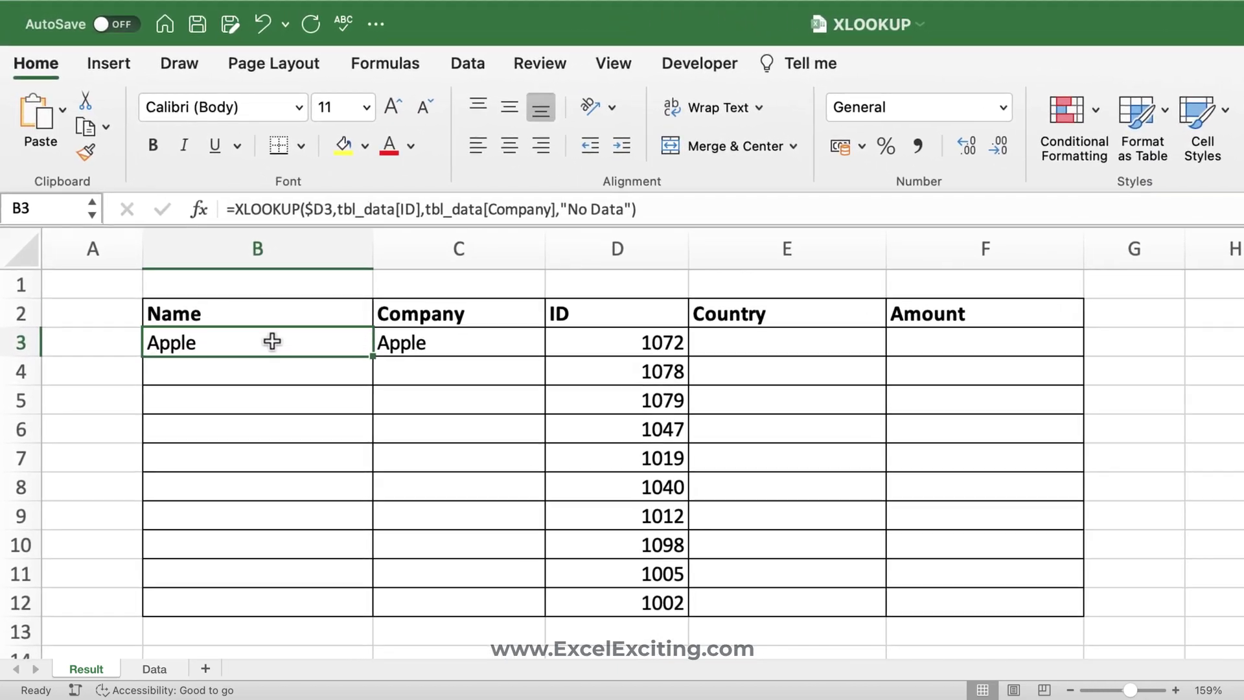
{"action": "type", "text": "=bl"}
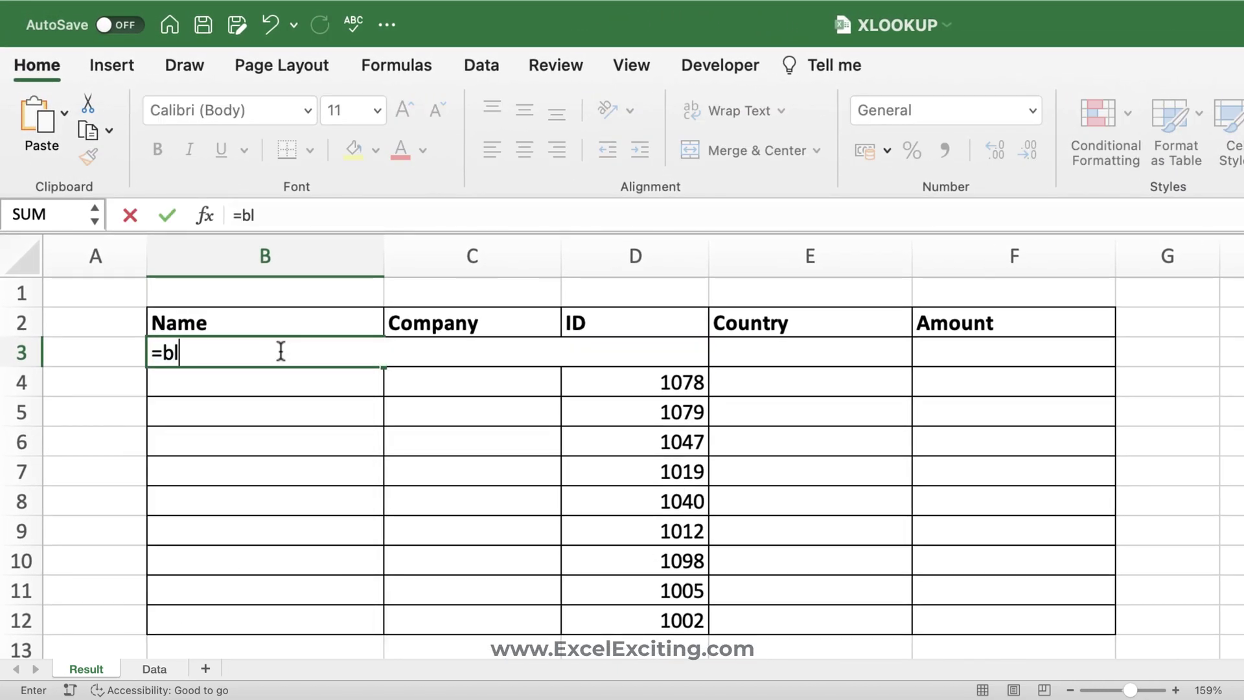
{"action": "key", "text": "BackSpace"}
{"action": "key", "text": "BackSpace"}
{"action": "type", "text": "tbk"}
{"action": "key", "text": "BackSpace"}
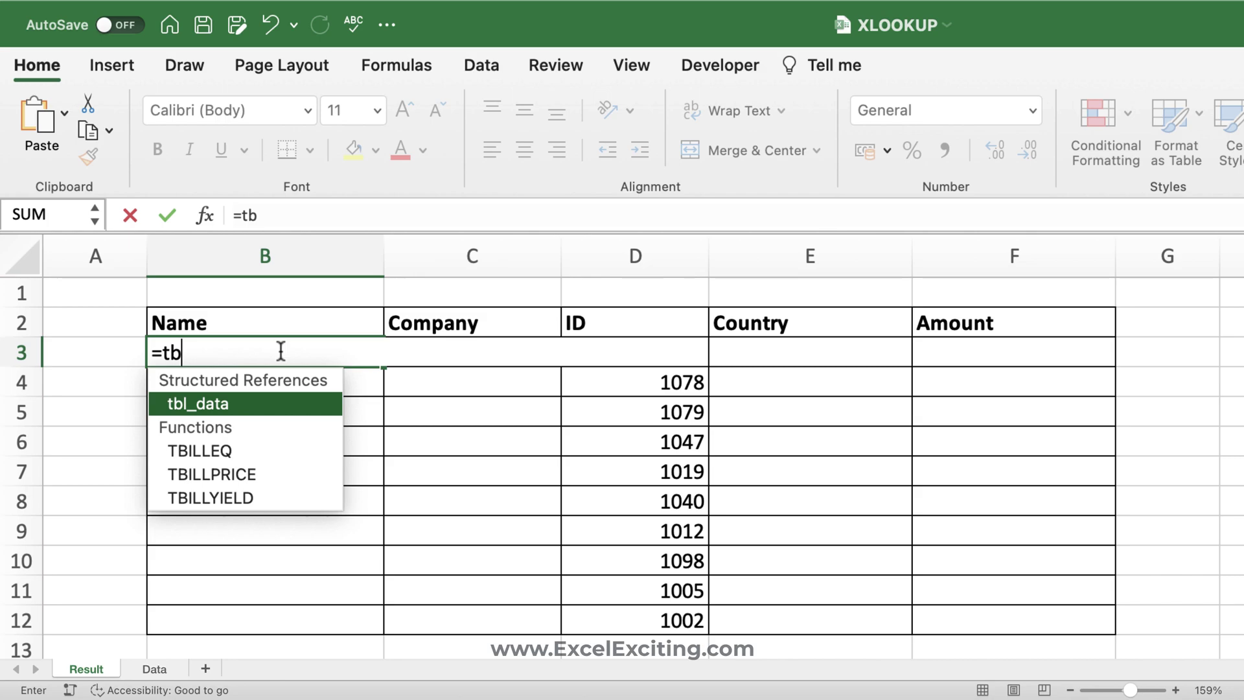
{"action": "type", "text": "l_data"}
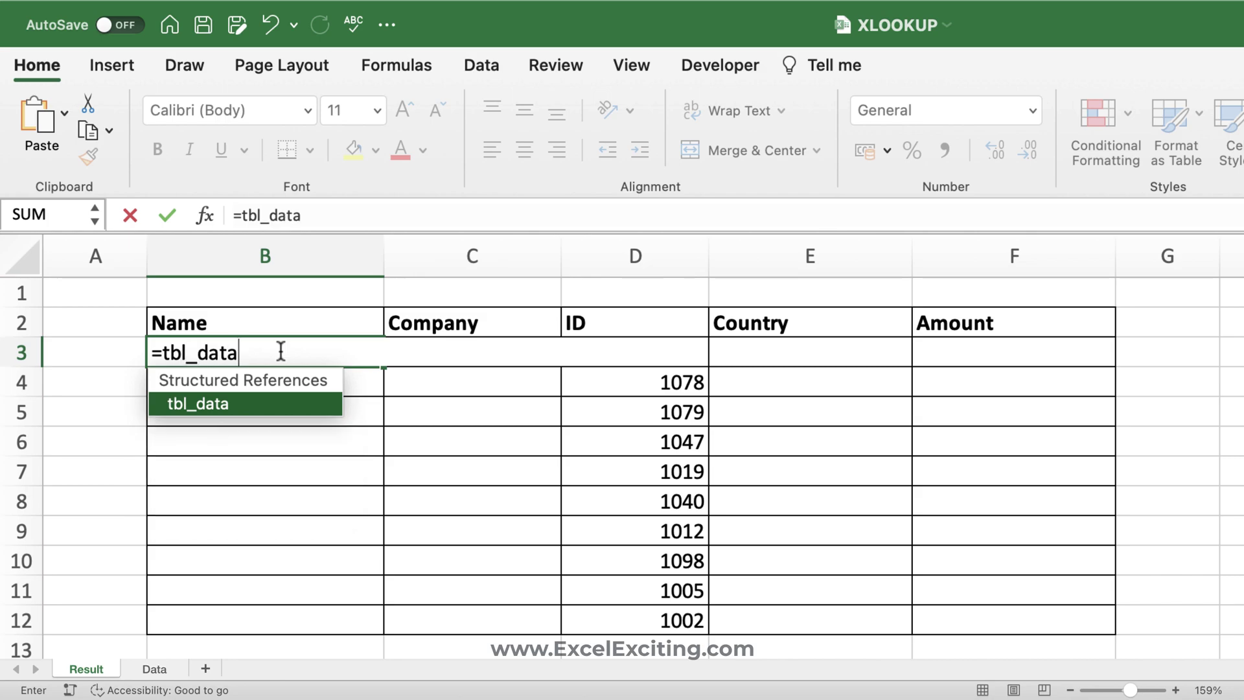
{"action": "type", "text": "[na"}
{"action": "key", "text": "Tab"}
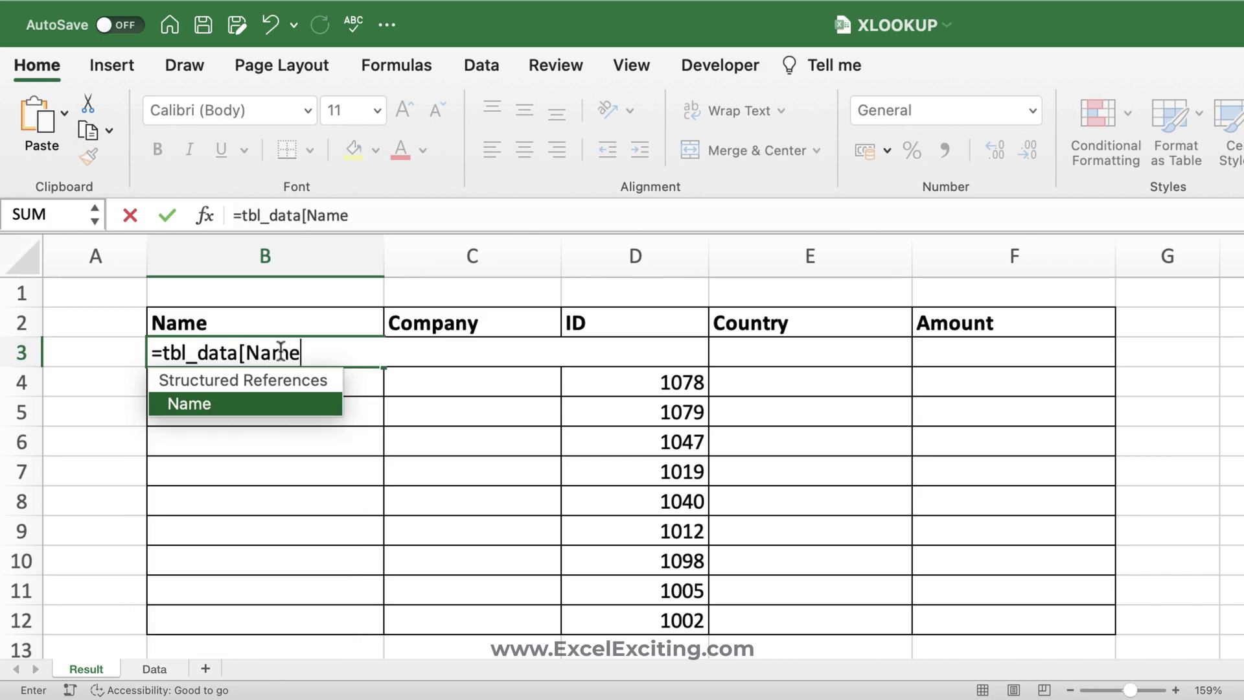
{"action": "type", "text": "]"}
{"action": "key", "text": "Return"}
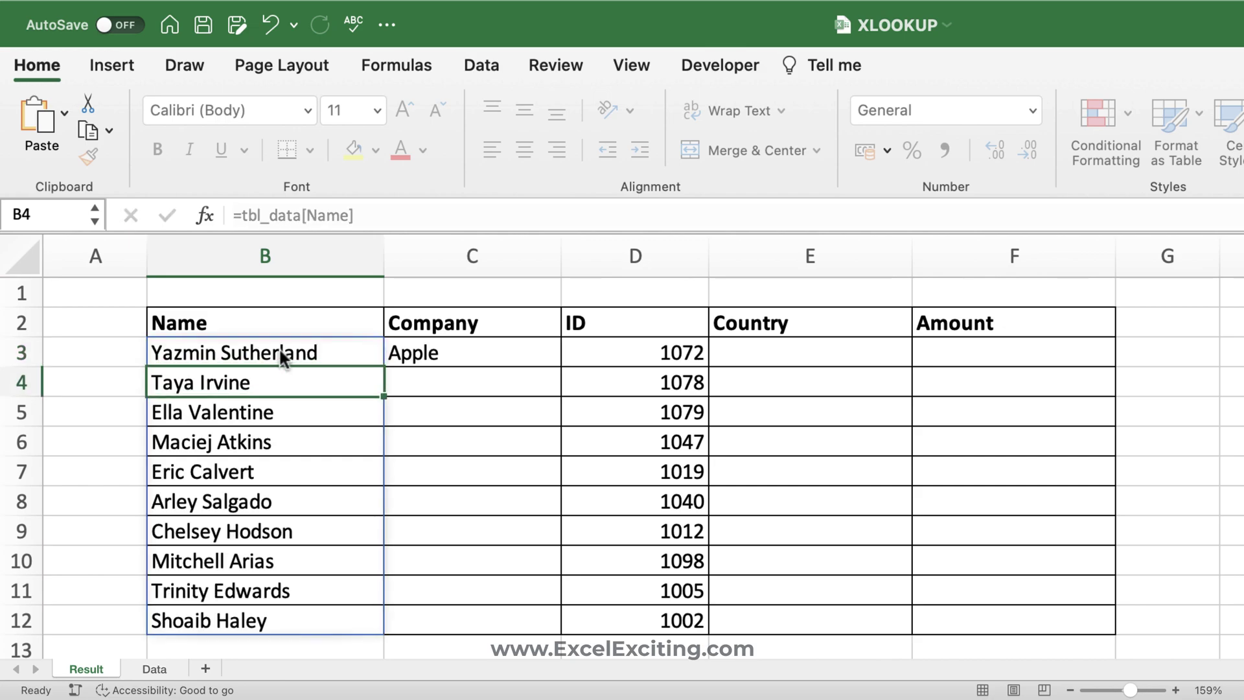
{"action": "left_click", "coordinate": [278, 352]}
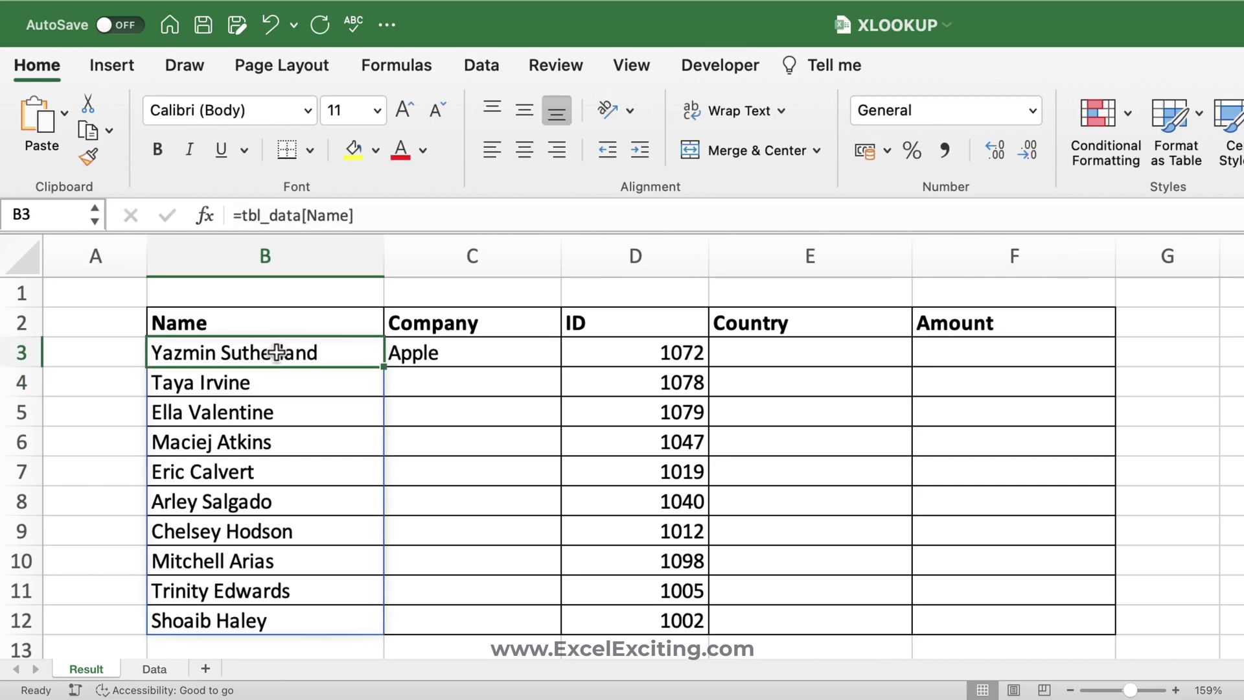
{"action": "double_click", "coordinate": [278, 351]}
Rewrite B3 as ="tbl_data["&B2&"]" so it shows the text tbl_data[Name]
{"action": "key", "text": "Left"}
{"action": "key", "text": "Left"}
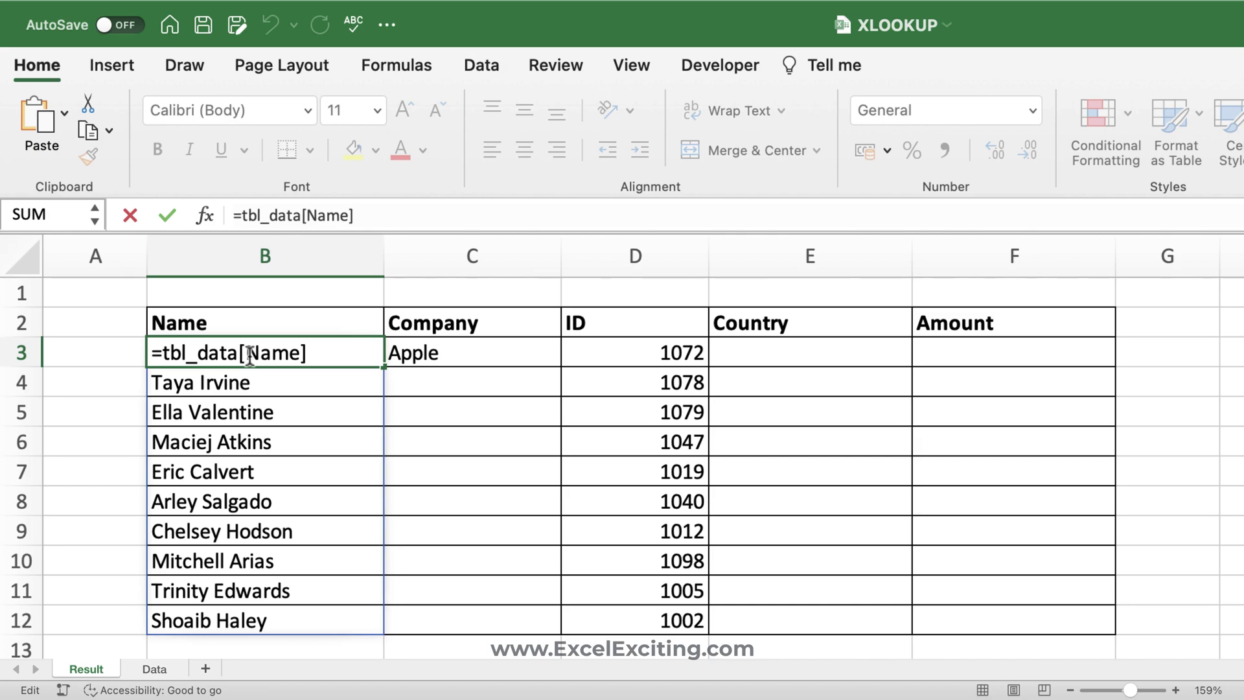
{"action": "left_click", "coordinate": [160, 354]}
{"action": "type", "text": "\""}
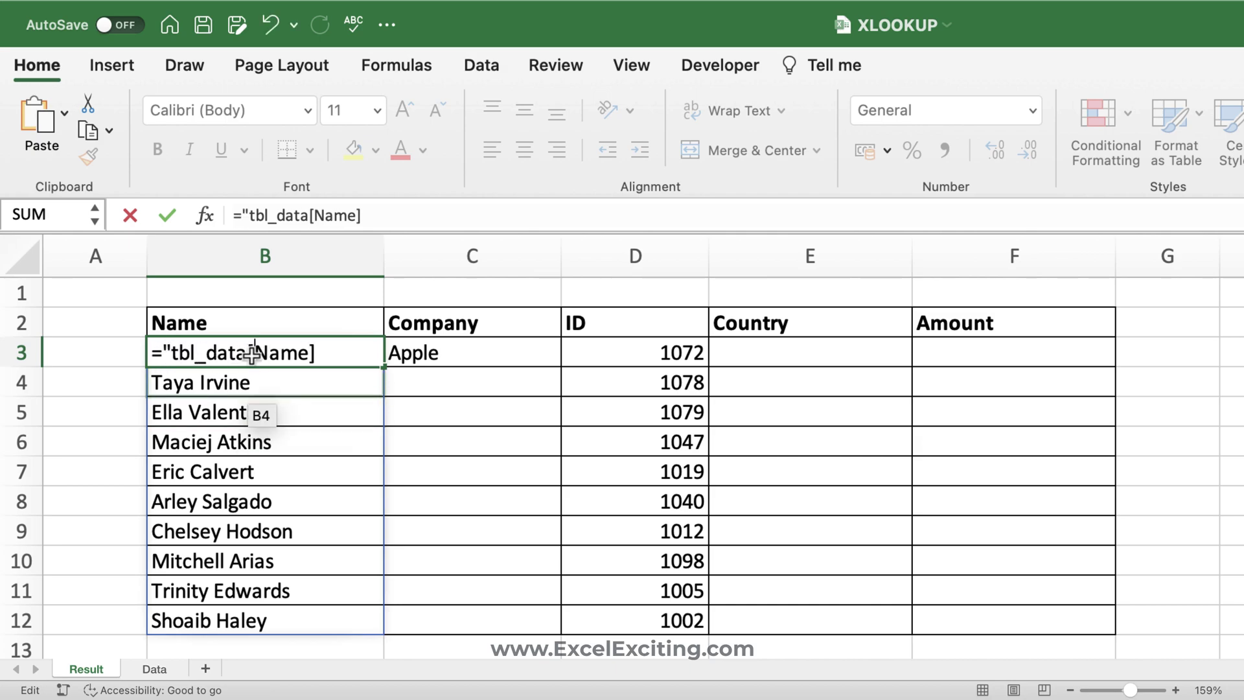
{"action": "type", "text": "\""}
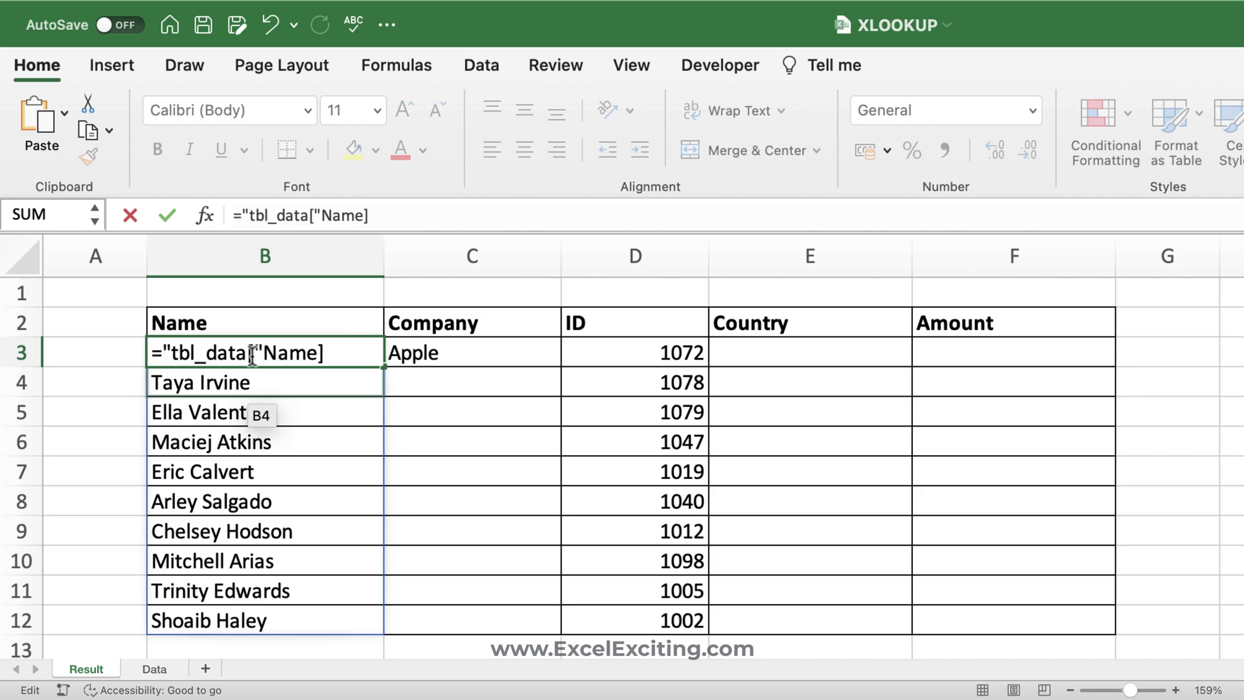
{"action": "type", "text": "&"}
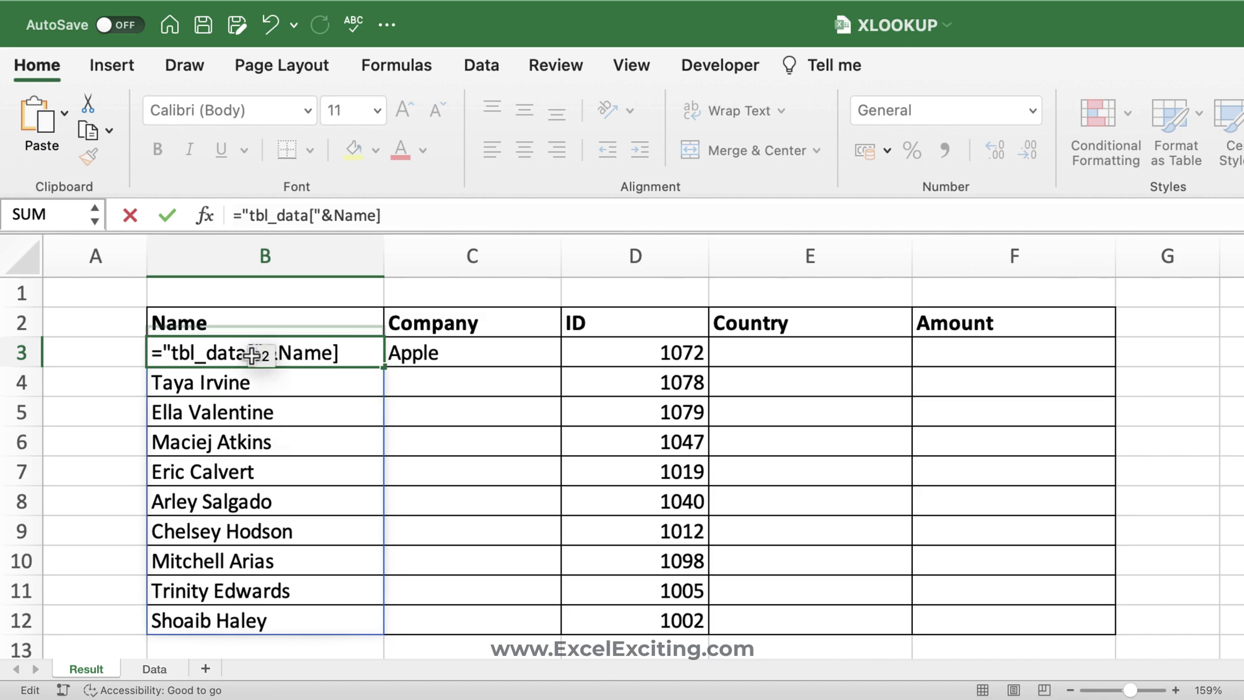
{"action": "left_click", "coordinate": [222, 321]}
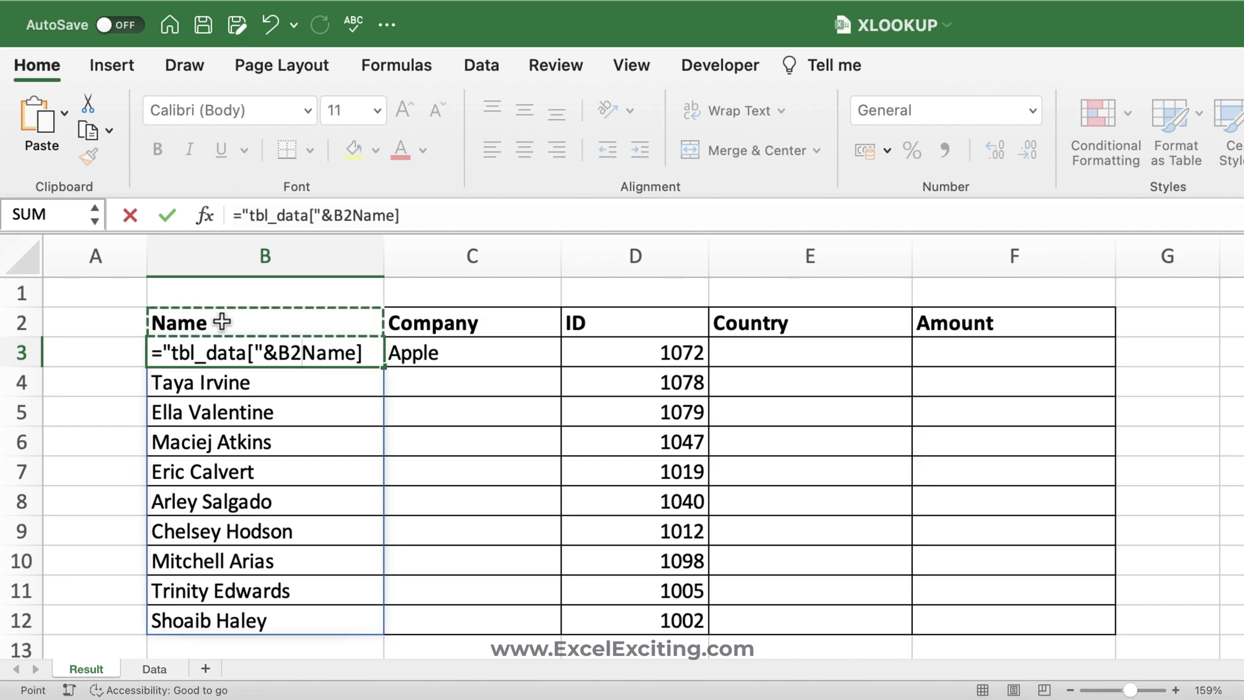
{"action": "type", "text": "&"}
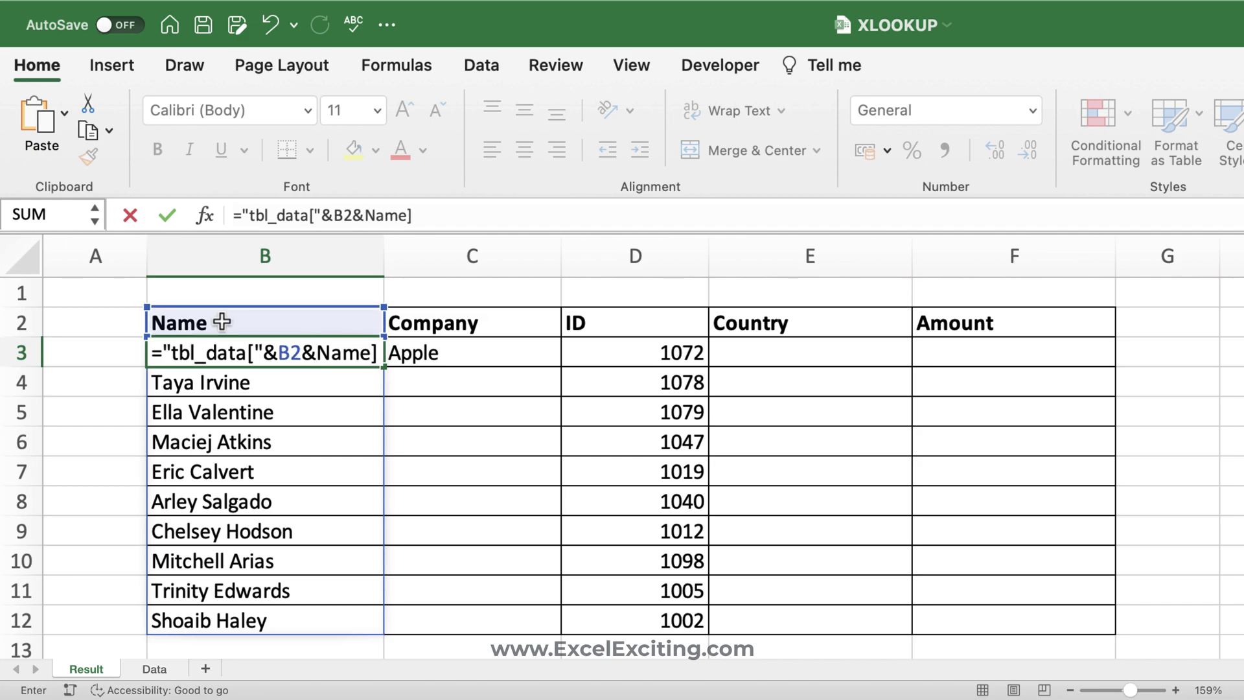
{"action": "type", "text": "\""}
{"action": "key", "text": "Return"}
{"action": "key", "text": "Return"}
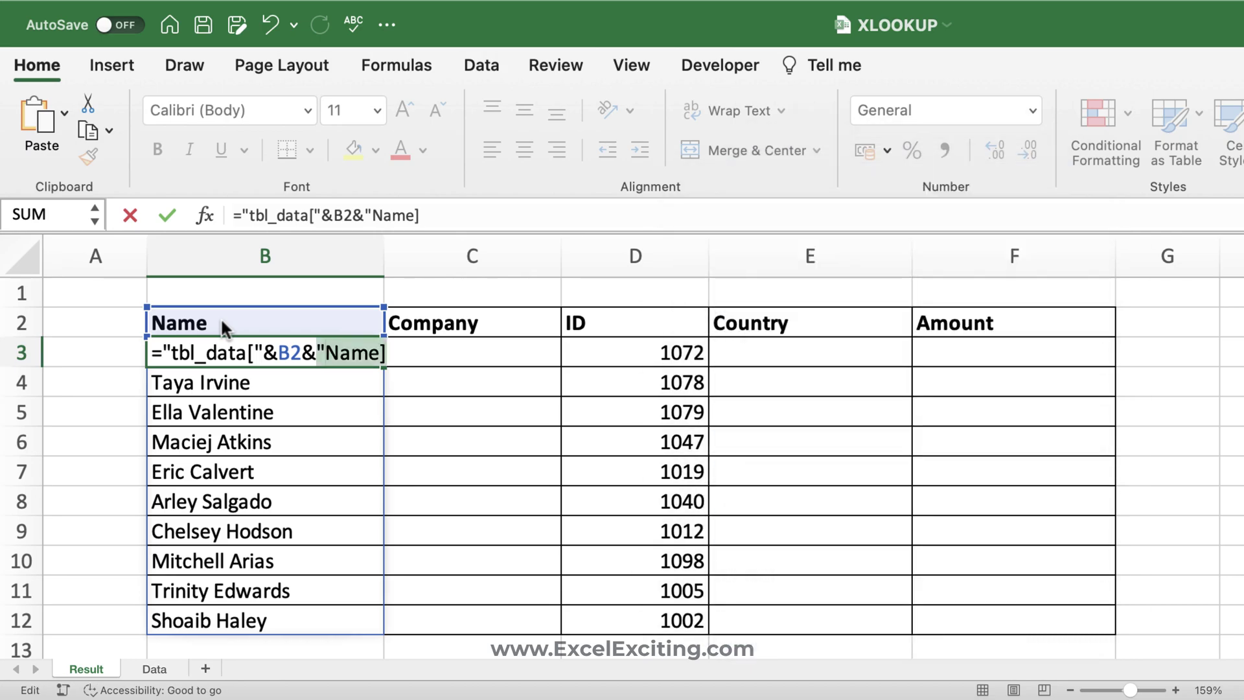
{"action": "left_click", "coordinate": [379, 356]}
{"action": "key", "text": "BackSpace"}
{"action": "key", "text": "BackSpace"}
{"action": "key", "text": "BackSpace"}
{"action": "key", "text": "BackSpace"}
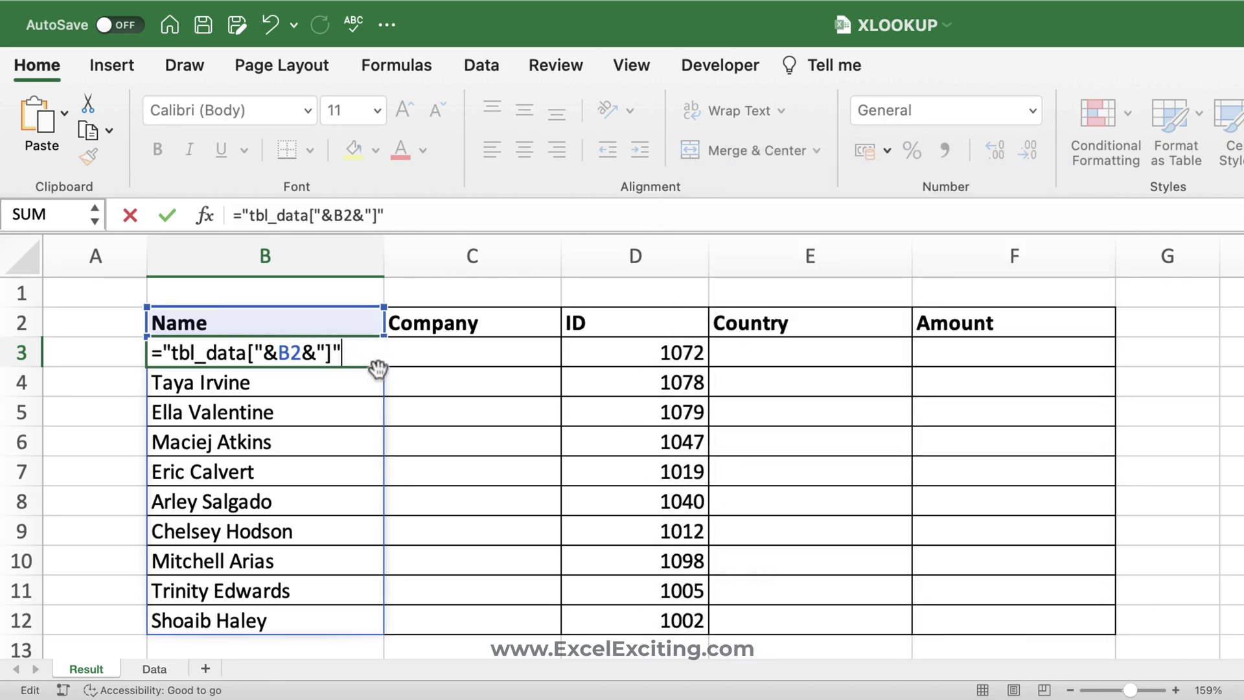
{"action": "key", "text": "Return"}
{"action": "left_click", "coordinate": [220, 356]}
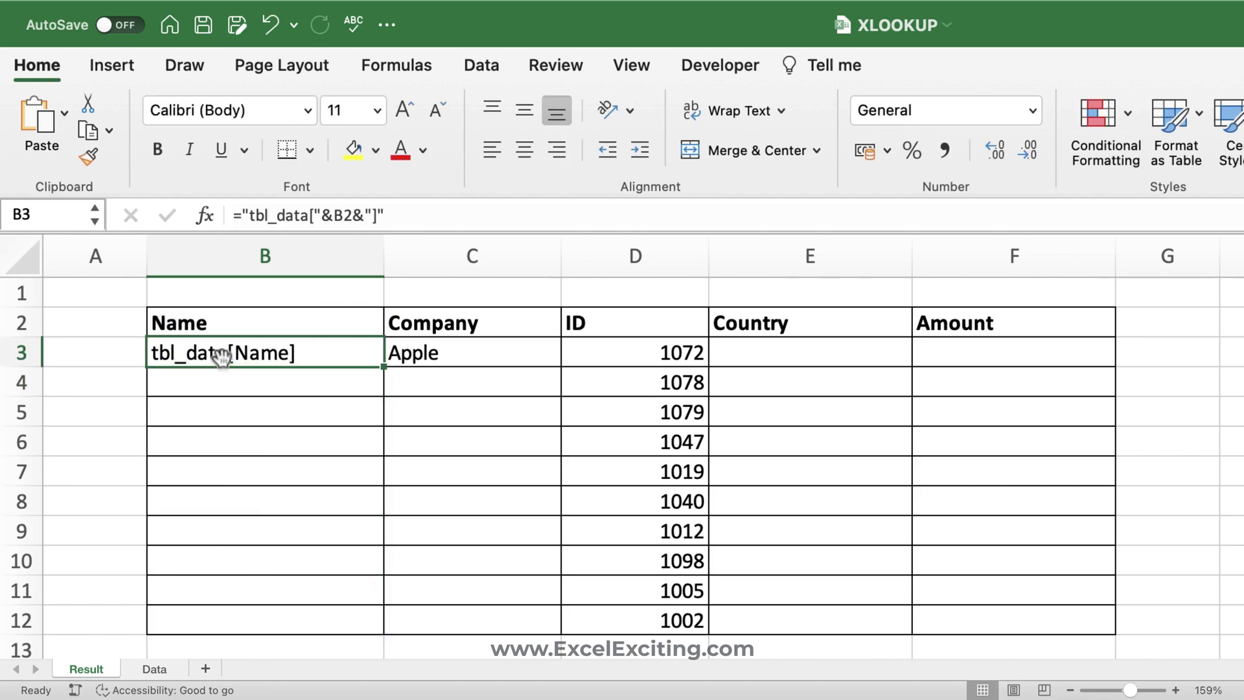
Wrap B3's text formula in INDIRECT(…,TRUE) so the names spill down B3:B12
{"action": "double_click", "coordinate": [245, 353]}
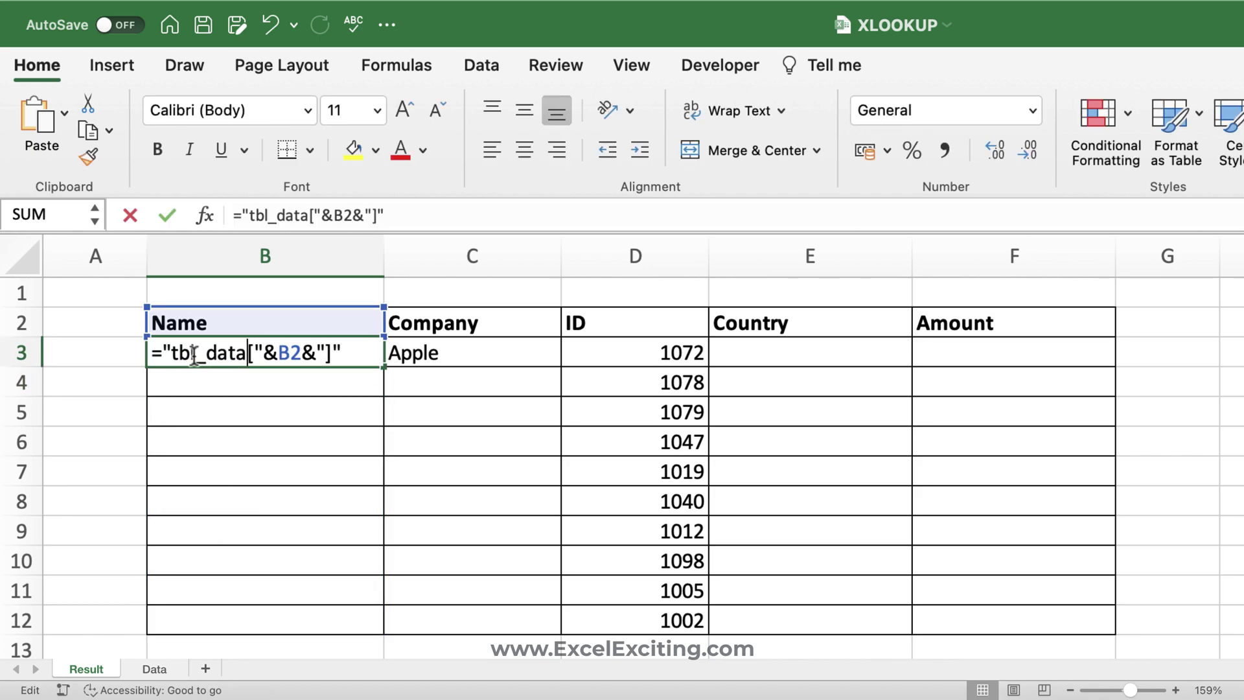
{"action": "left_click", "coordinate": [164, 353]}
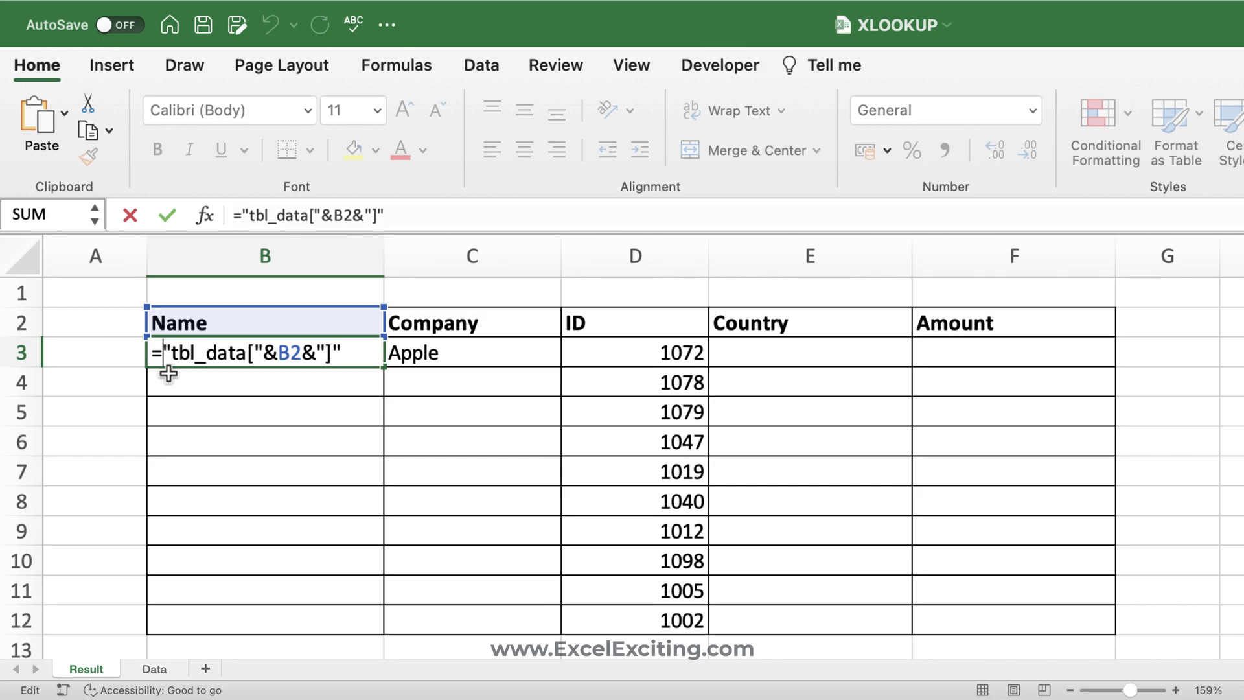
{"action": "type", "text": "ind"}
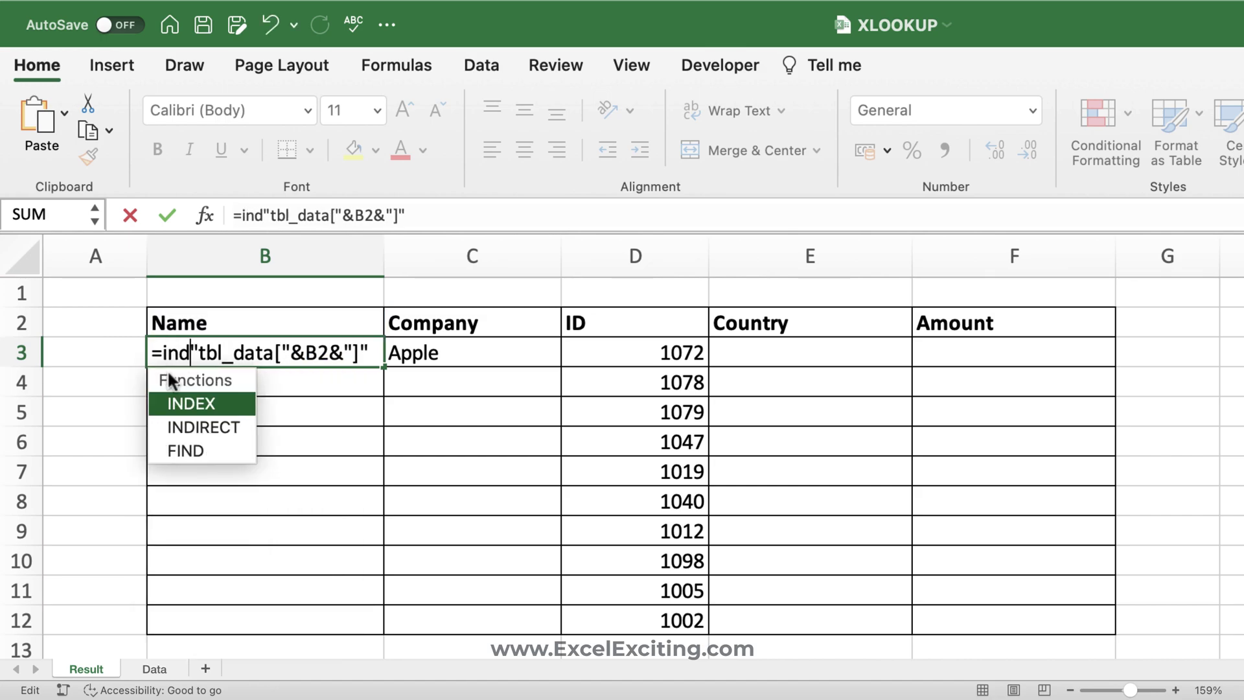
{"action": "key", "text": "Down"}
{"action": "key", "text": "Tab"}
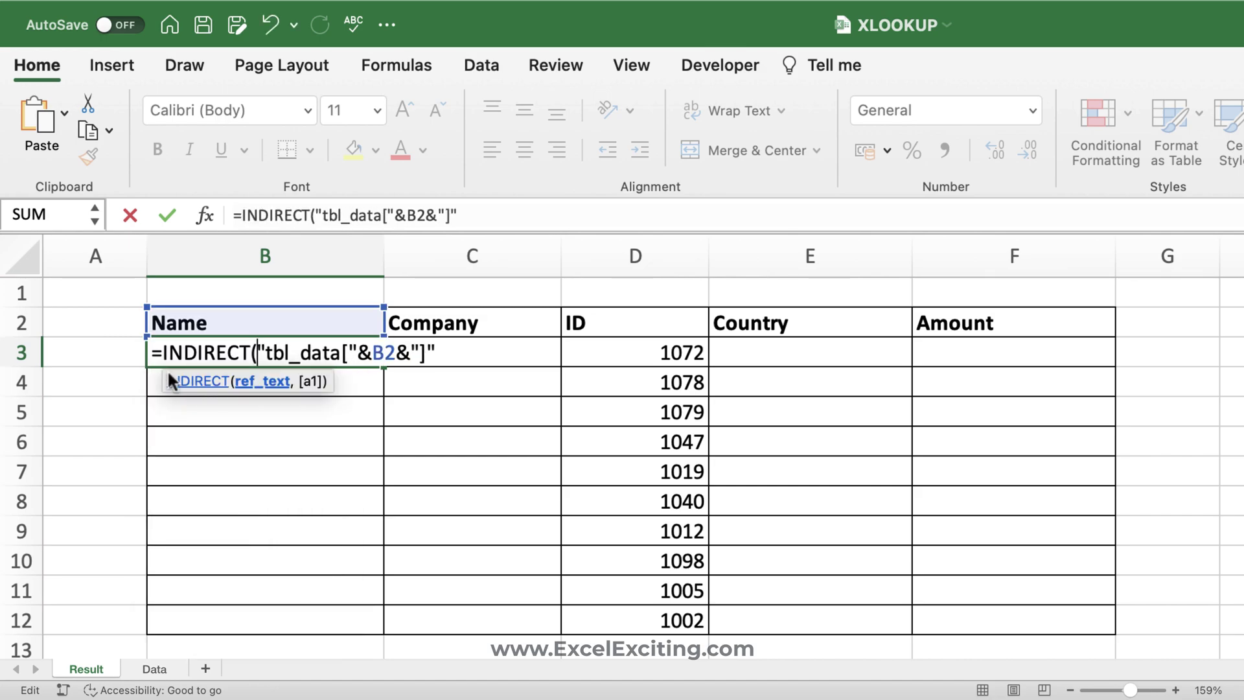
{"action": "left_click", "coordinate": [451, 345]}
{"action": "type", "text": ","}
{"action": "key", "text": "Down"}
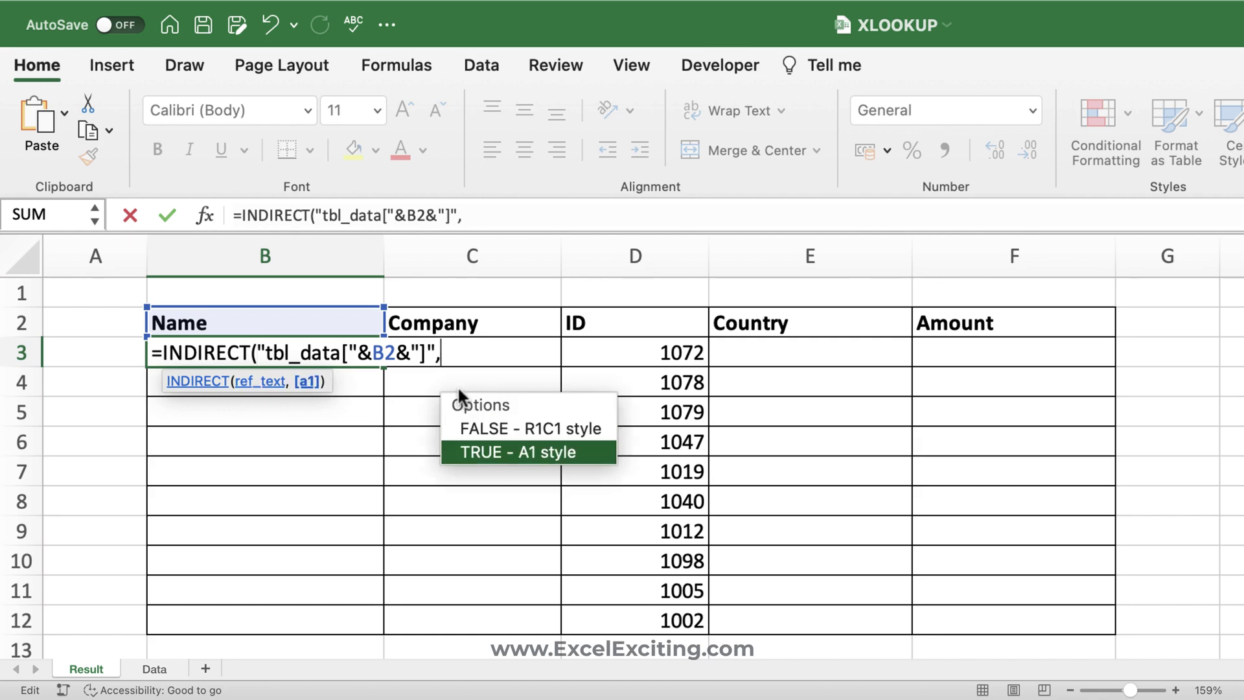
{"action": "key", "text": "Tab"}
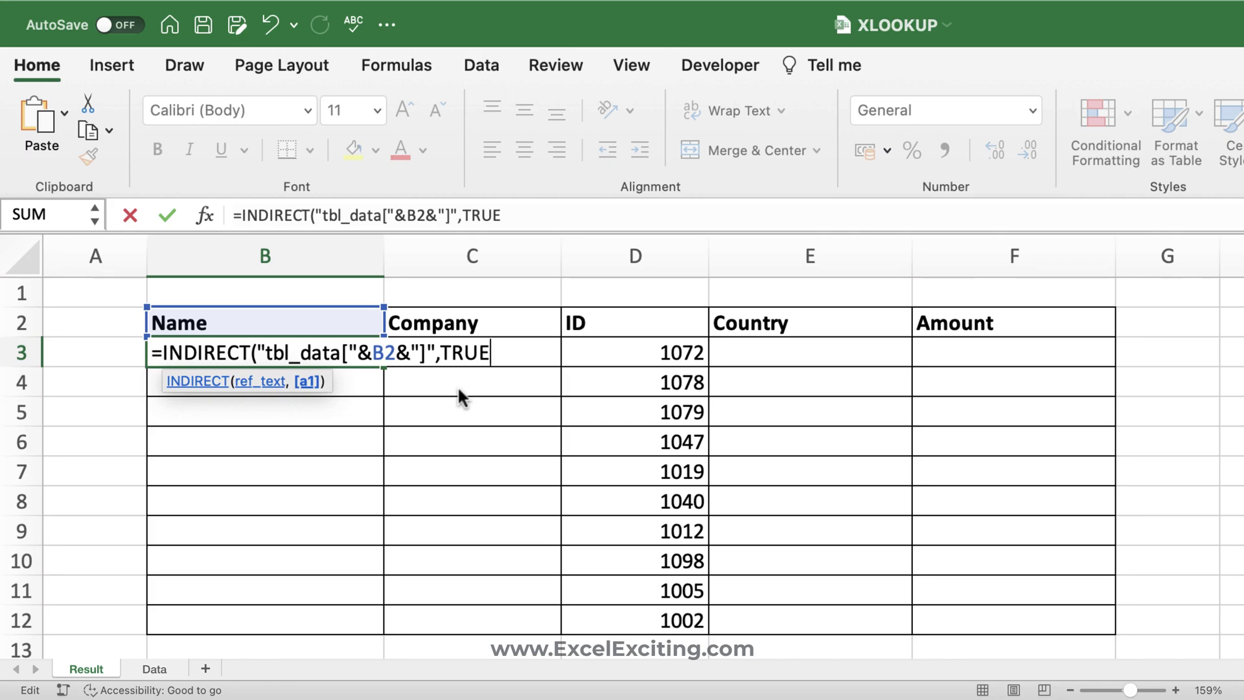
{"action": "type", "text": ")"}
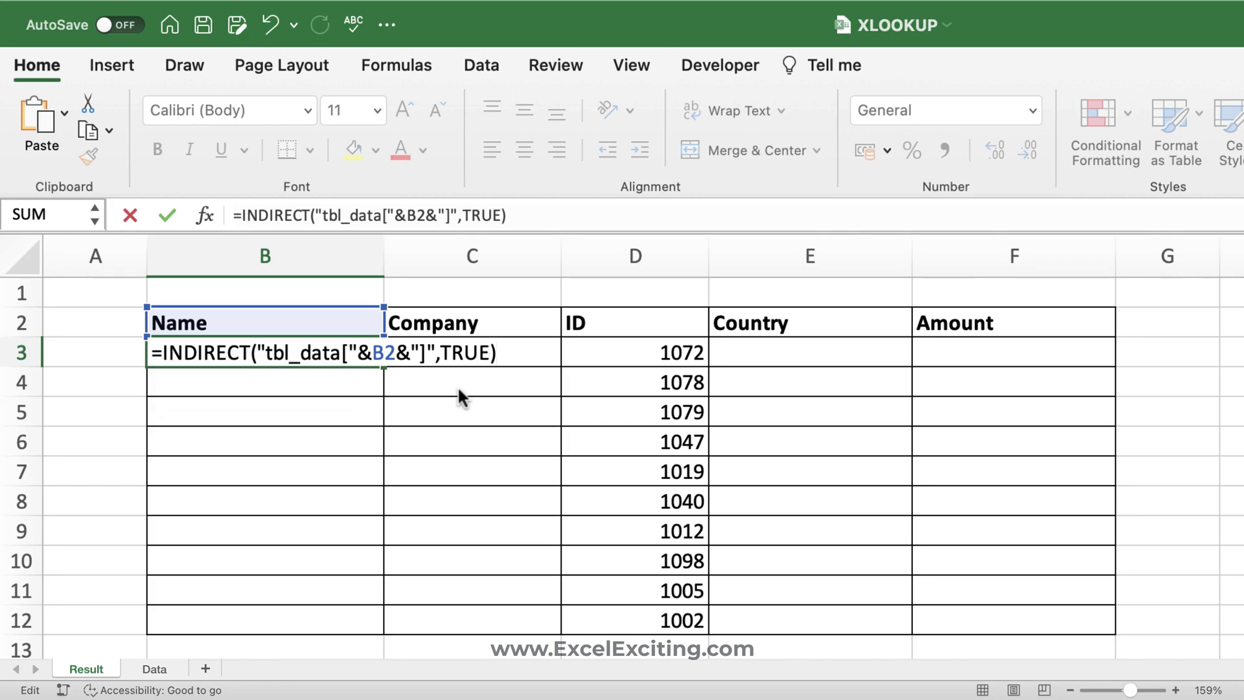
{"action": "key", "text": "Return"}
{"action": "left_click", "coordinate": [306, 346]}
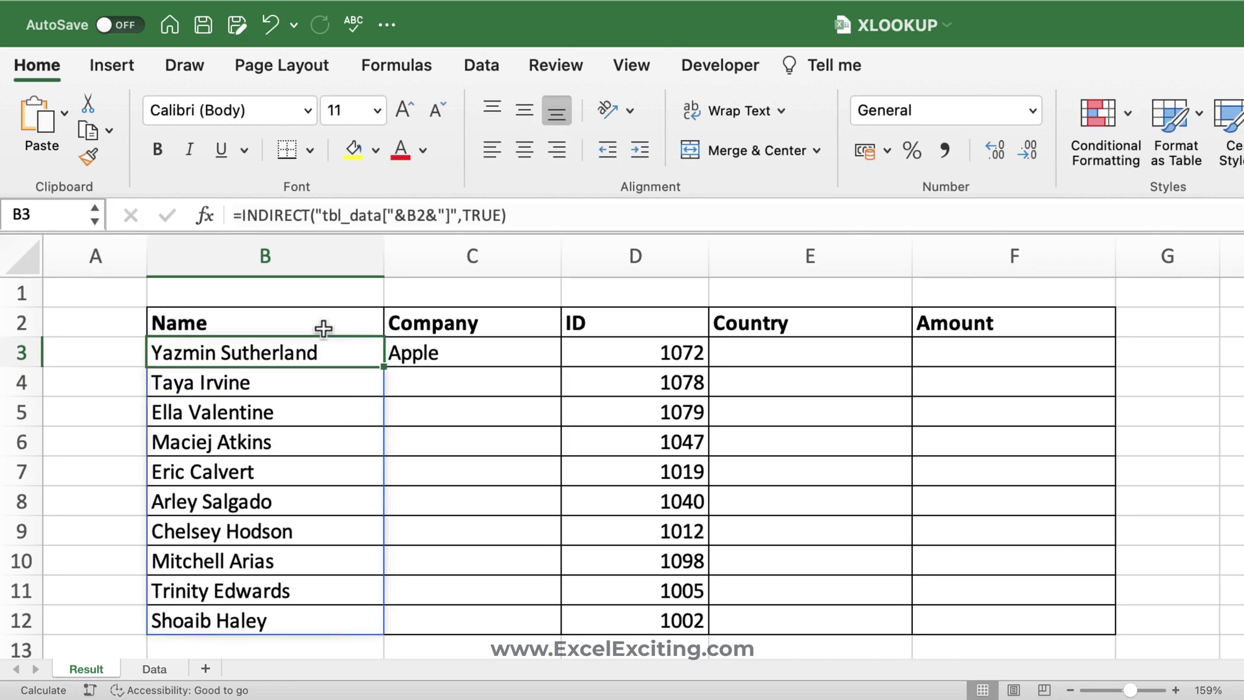
Test the header-driven formula by entering ID in B2
{"action": "left_click", "coordinate": [324, 328]}
{"action": "type", "text": "C"}
{"action": "key", "text": "BackSpace"}
{"action": "key", "text": "BackSpace"}
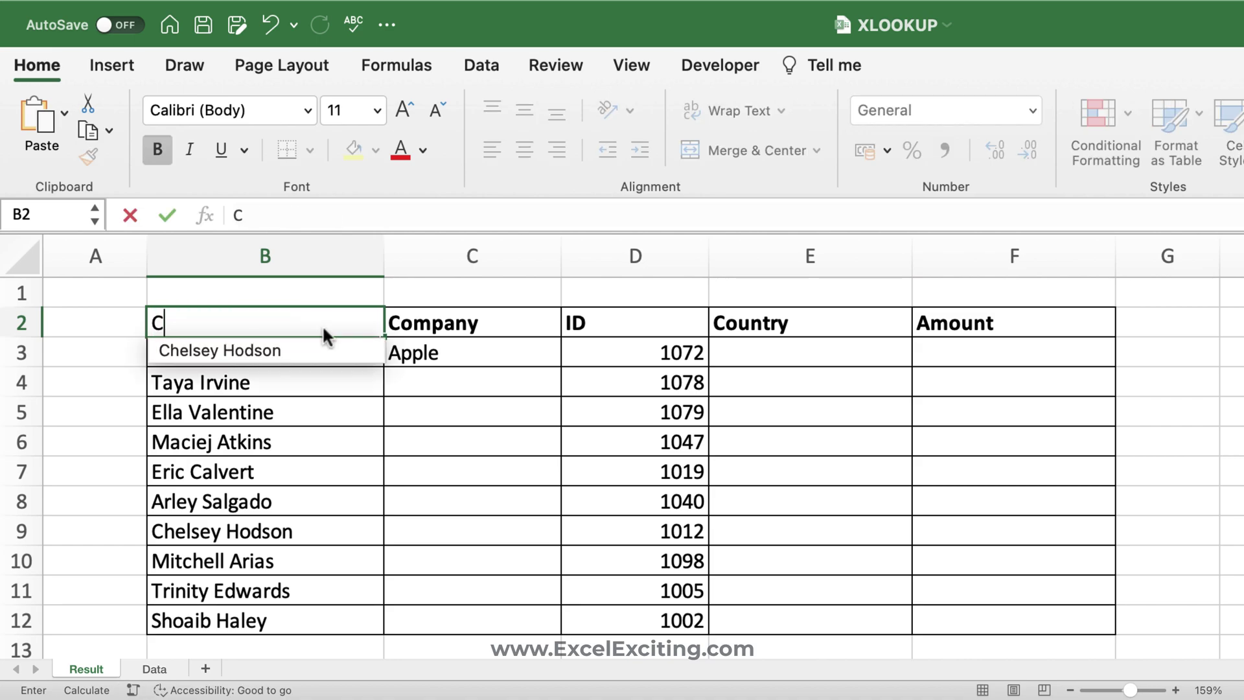
{"action": "type", "text": "IN"}
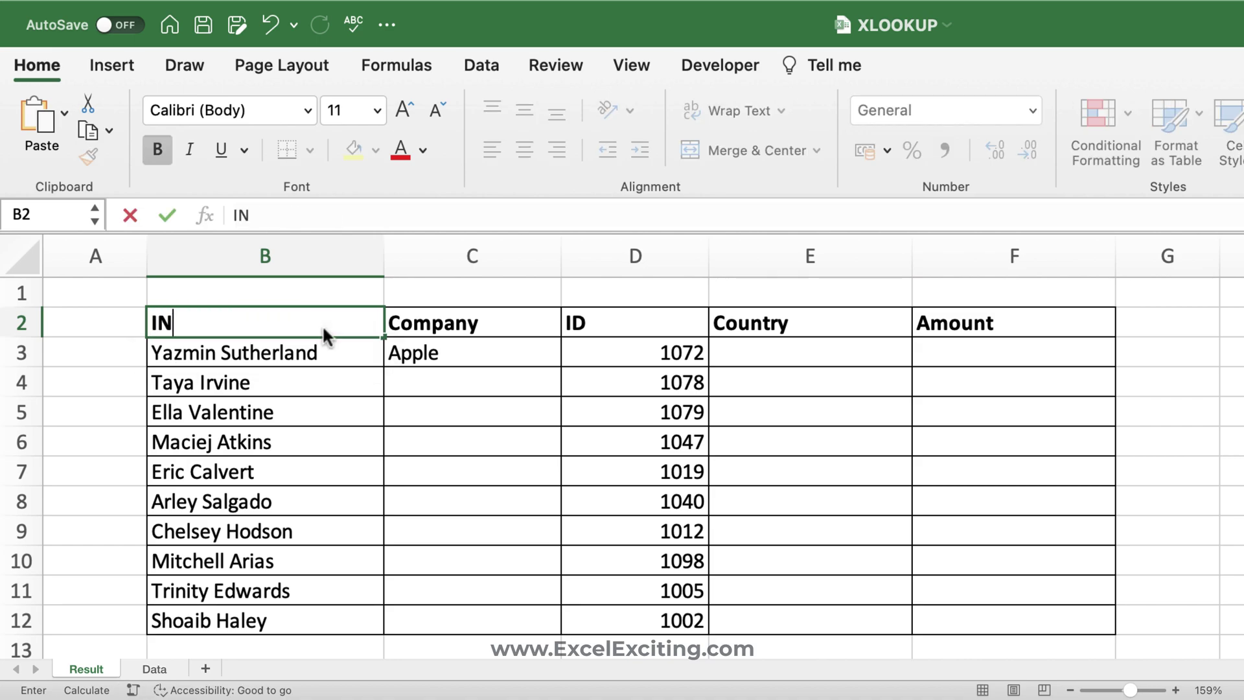
{"action": "key", "text": "BackSpace"}
{"action": "type", "text": "D"}
{"action": "key", "text": "Return"}
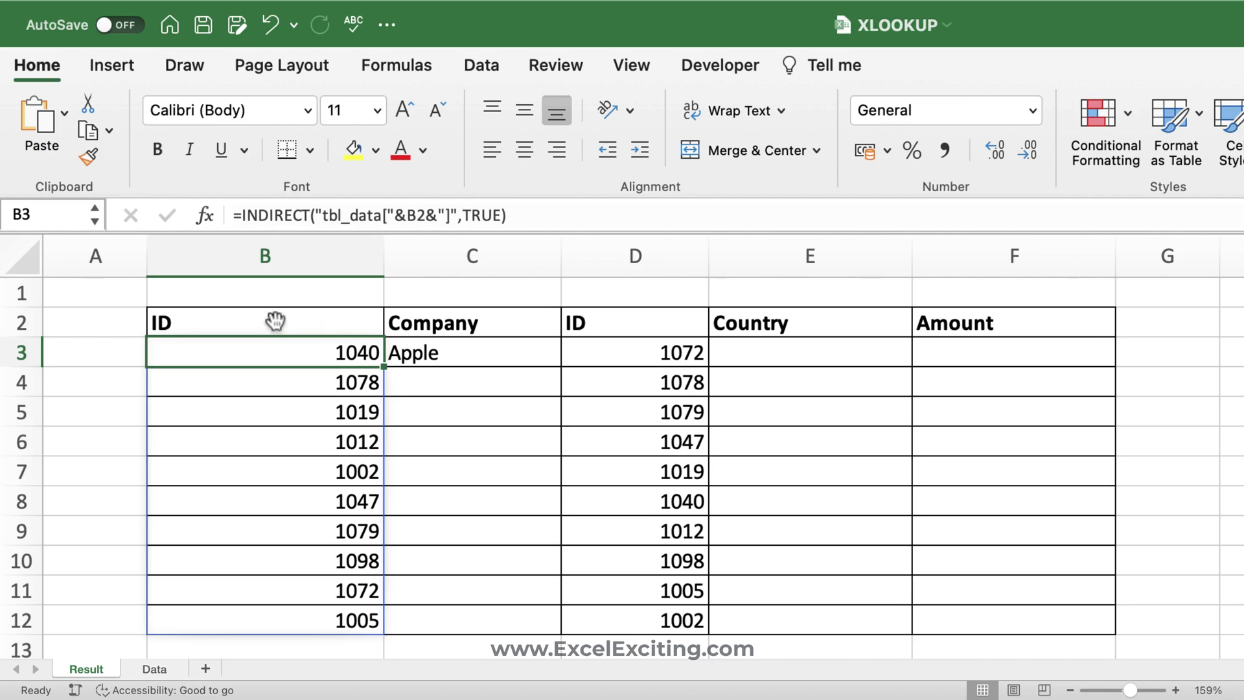
Change B2 to Amount, leaving B3's formula showing #REF!
{"action": "left_click", "coordinate": [275, 321]}
{"action": "type", "text": "Amount"}
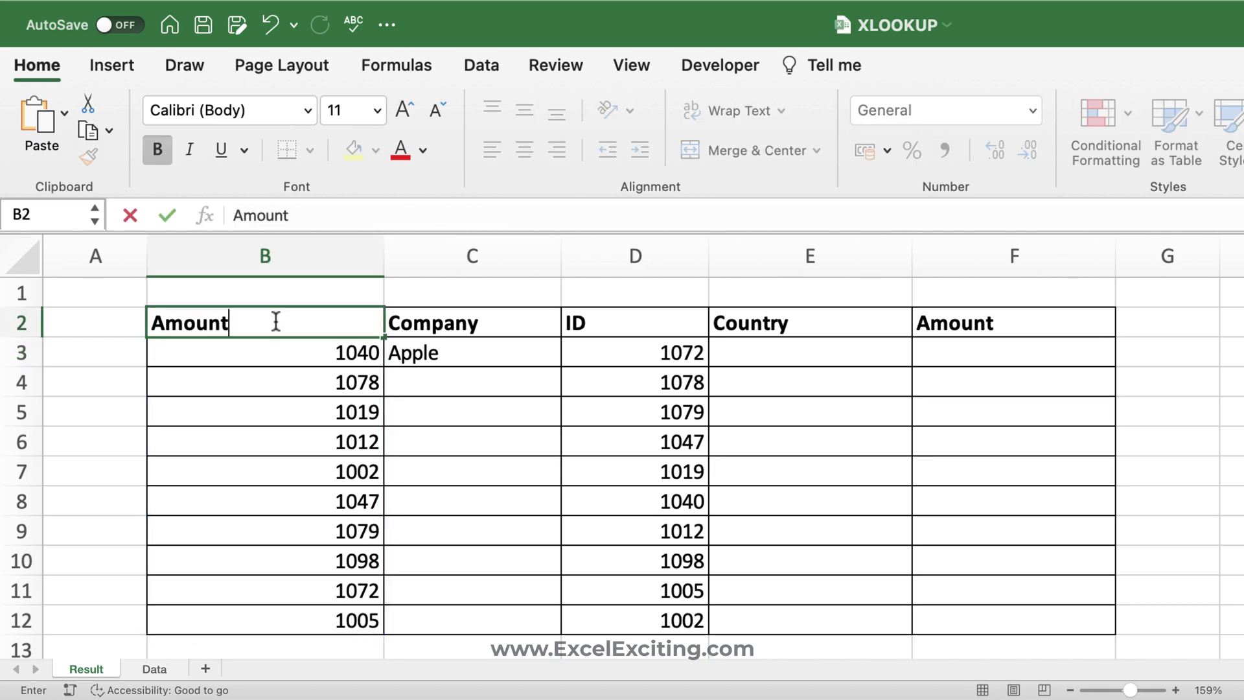
{"action": "key", "text": "Return"}
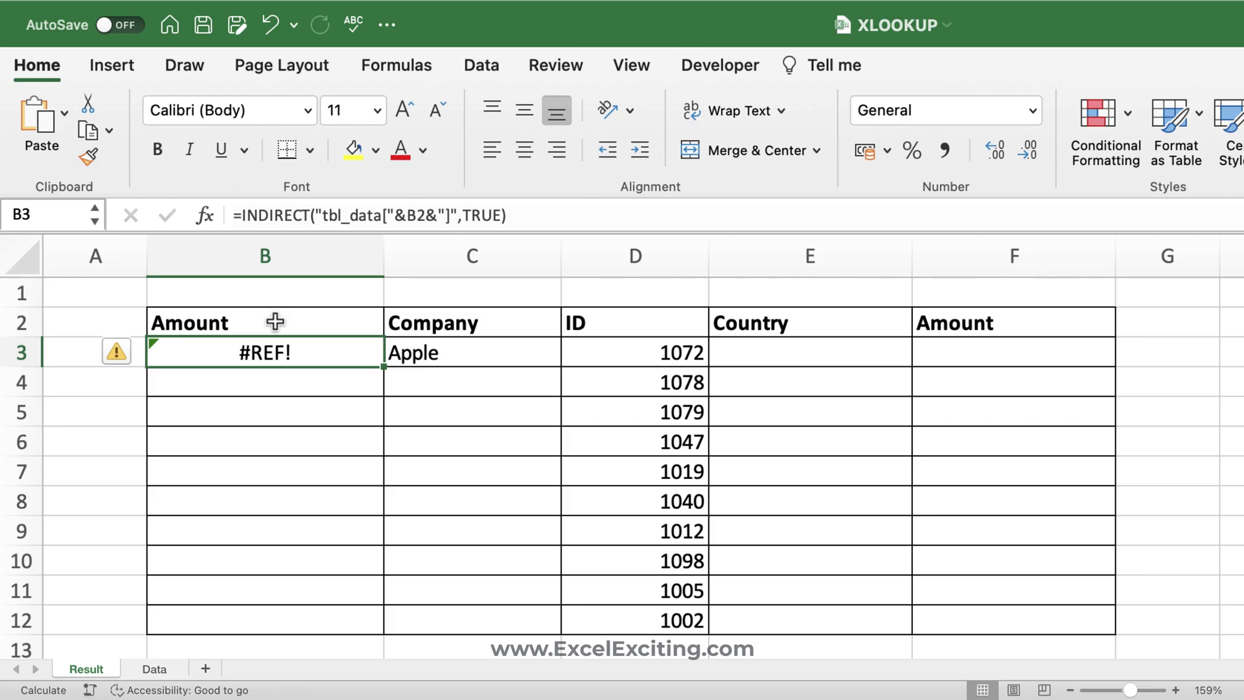
On the Data sheet, widen column E and check the full Sales Commission header in E1
{"action": "left_click", "coordinate": [154, 668]}
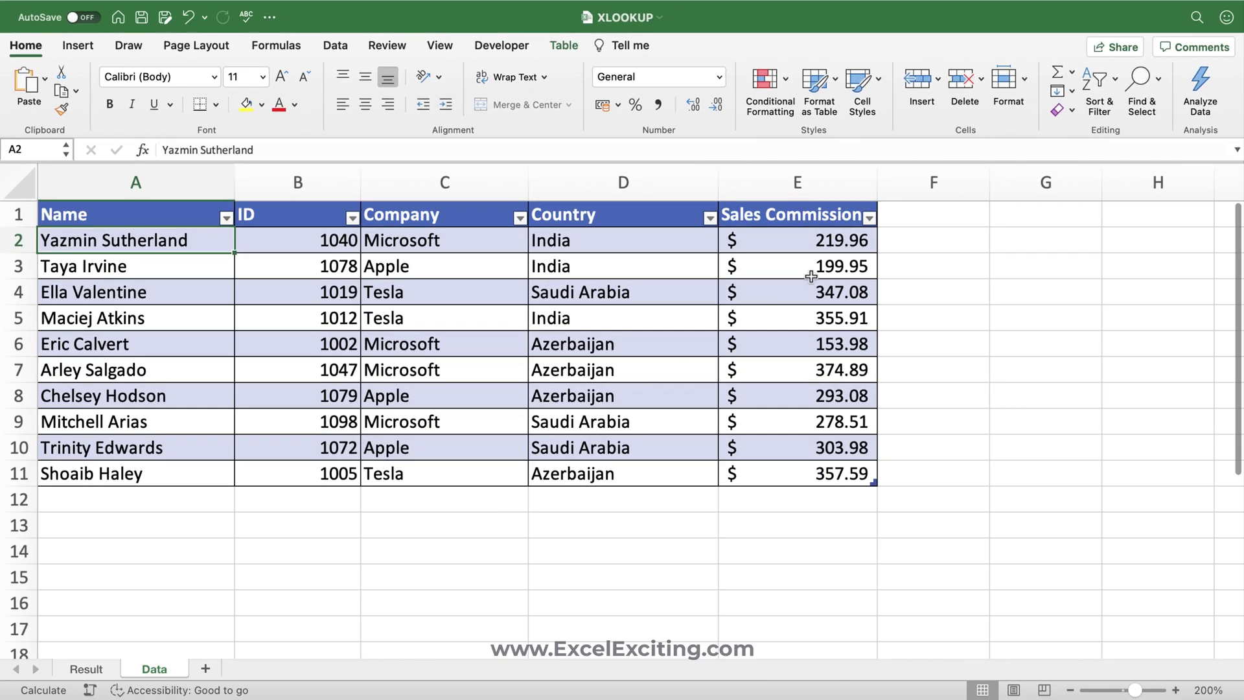
{"action": "left_click_drag", "start_coordinate": [878, 189], "coordinate": [900, 192]}
{"action": "left_click_drag", "start_coordinate": [842, 214], "coordinate": [803, 209]}
{"action": "left_click", "coordinate": [866, 208]}
{"action": "left_click", "coordinate": [866, 208]}
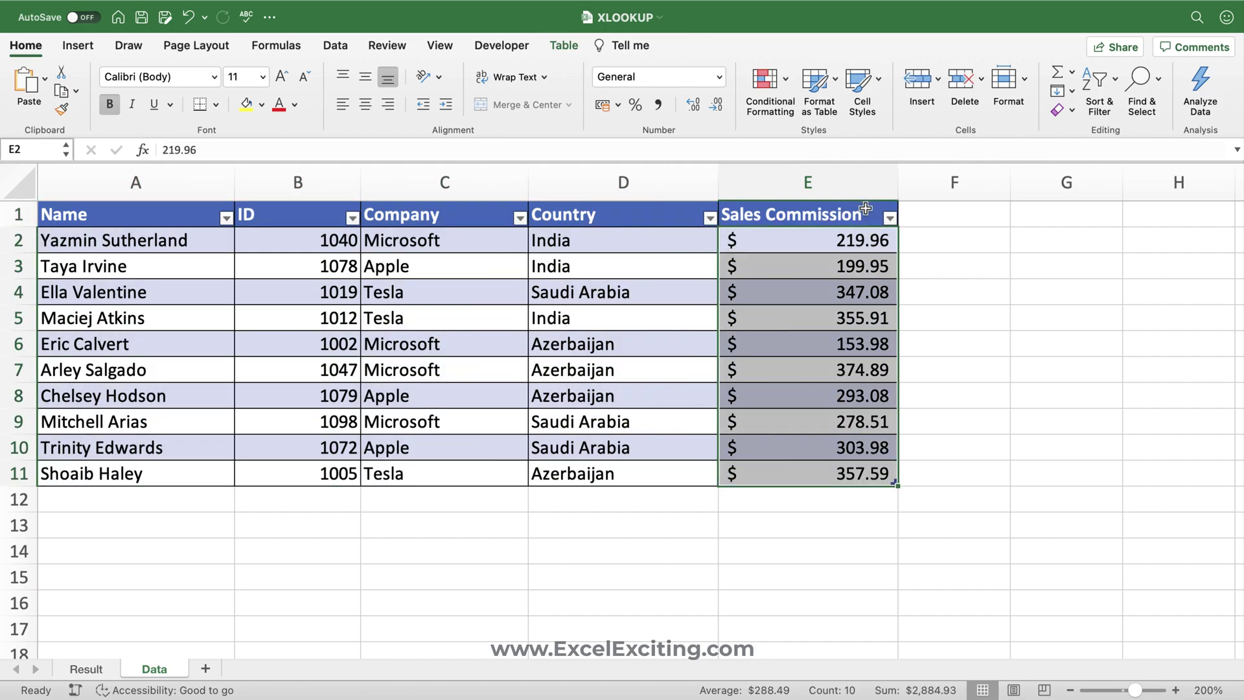
{"action": "left_click", "coordinate": [865, 208]}
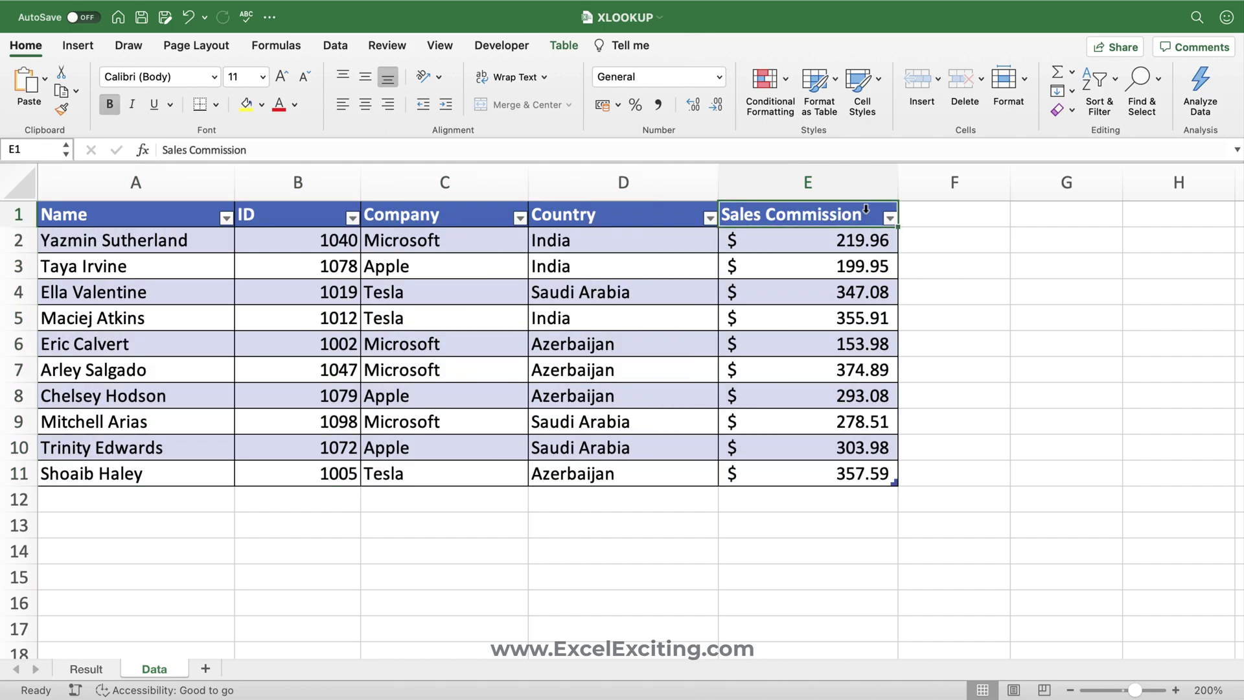
{"action": "left_click_drag", "start_coordinate": [312, 148], "coordinate": [118, 141]}
{"action": "key", "text": "super+c"}
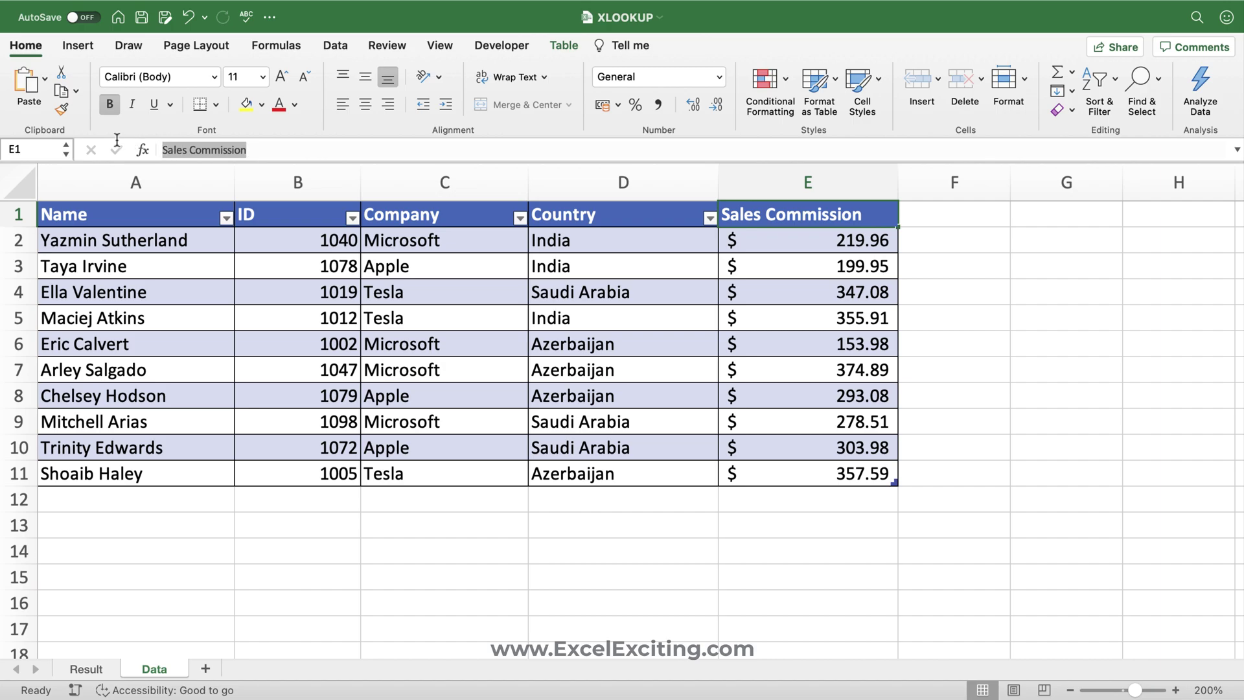
{"action": "key", "text": "Return"}
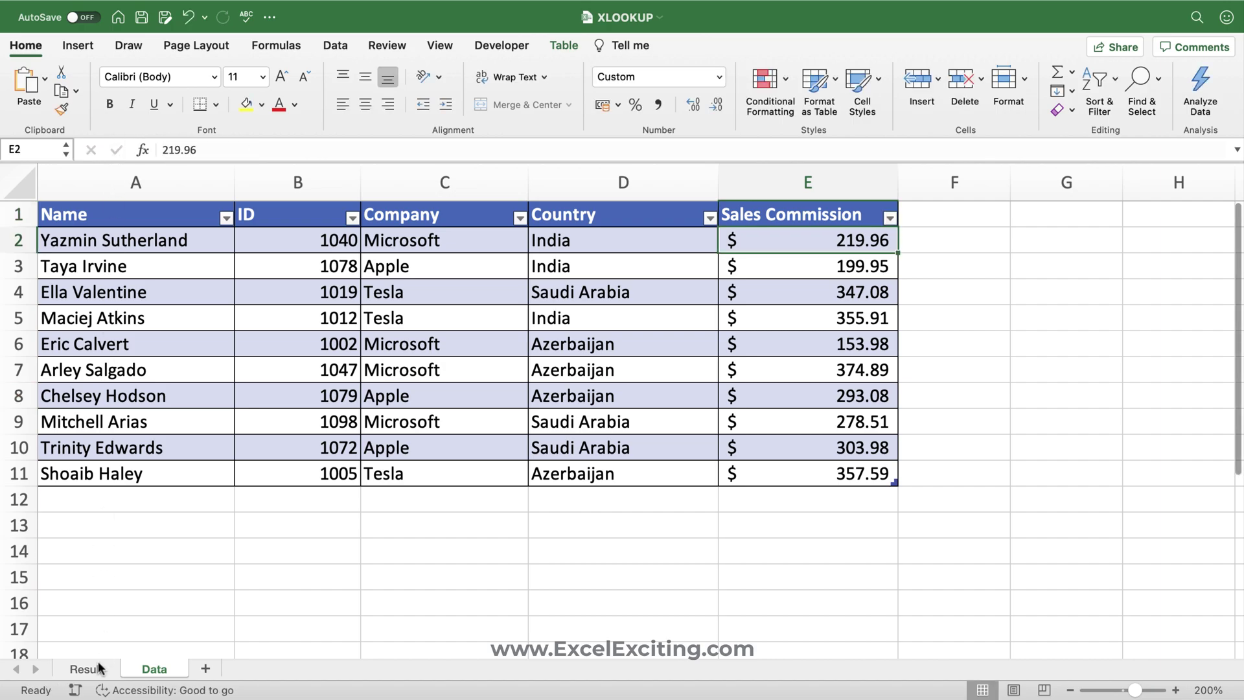
On the Result sheet, replace the Amount header in B2 with ID
{"action": "left_click", "coordinate": [99, 667]}
{"action": "double_click", "coordinate": [188, 222]}
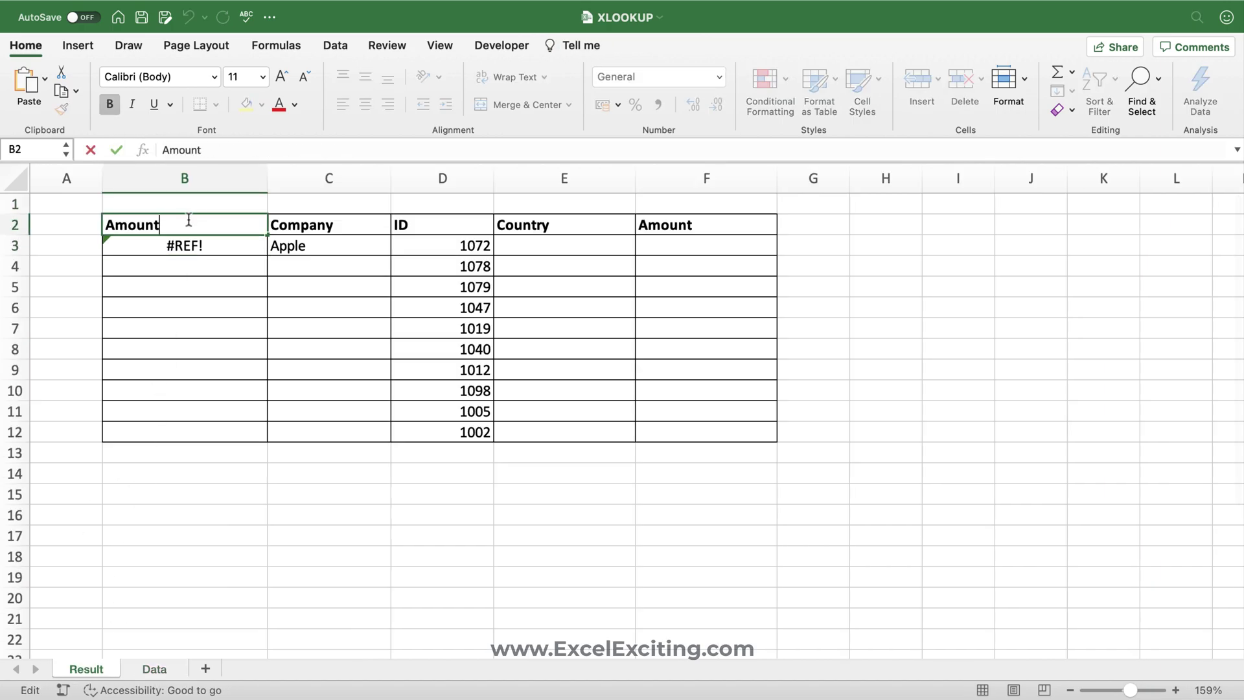
{"action": "key", "text": "BackSpace"}
{"action": "key", "text": "BackSpace"}
{"action": "key", "text": "BackSpace"}
{"action": "key", "text": "BackSpace"}
{"action": "key", "text": "BackSpace"}
{"action": "type", "text": "ID"}
{"action": "key", "text": "Return"}
{"action": "left_click", "coordinate": [188, 221]}
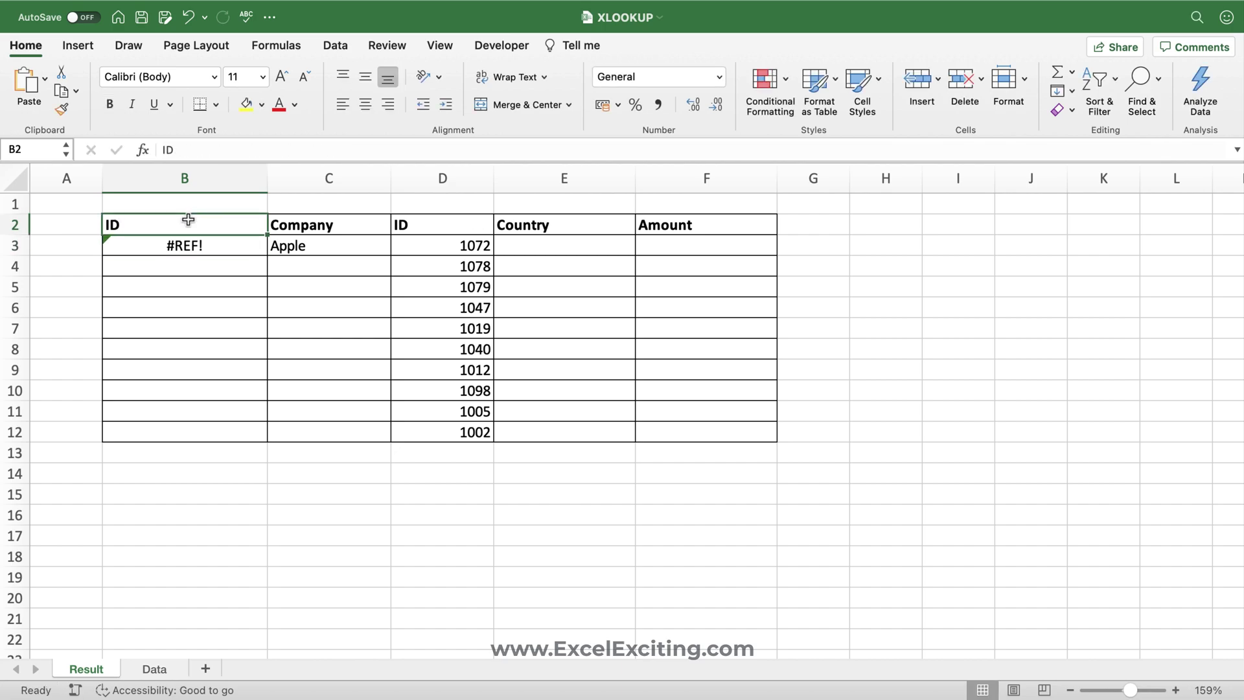
{"action": "double_click", "coordinate": [188, 220]}
{"action": "key", "text": "Return"}
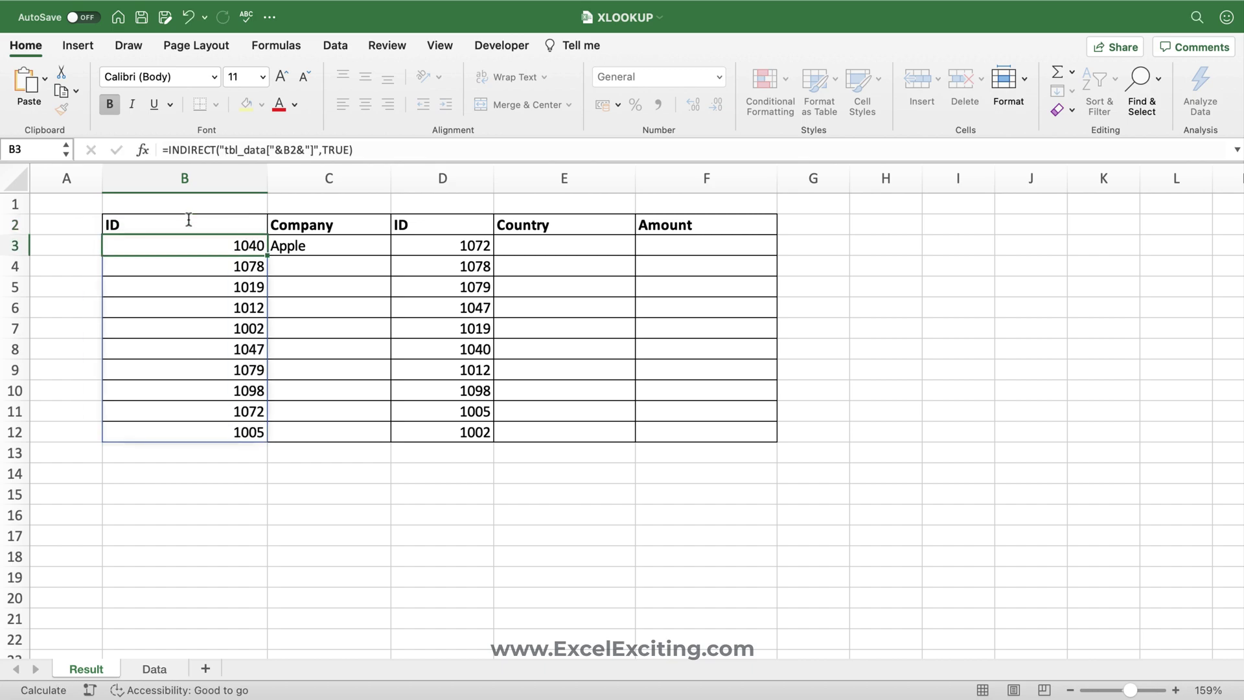
Change the B2 header to Sales Commission
{"action": "left_click", "coordinate": [186, 227]}
{"action": "double_click", "coordinate": [185, 226]}
{"action": "key", "text": "Escape"}
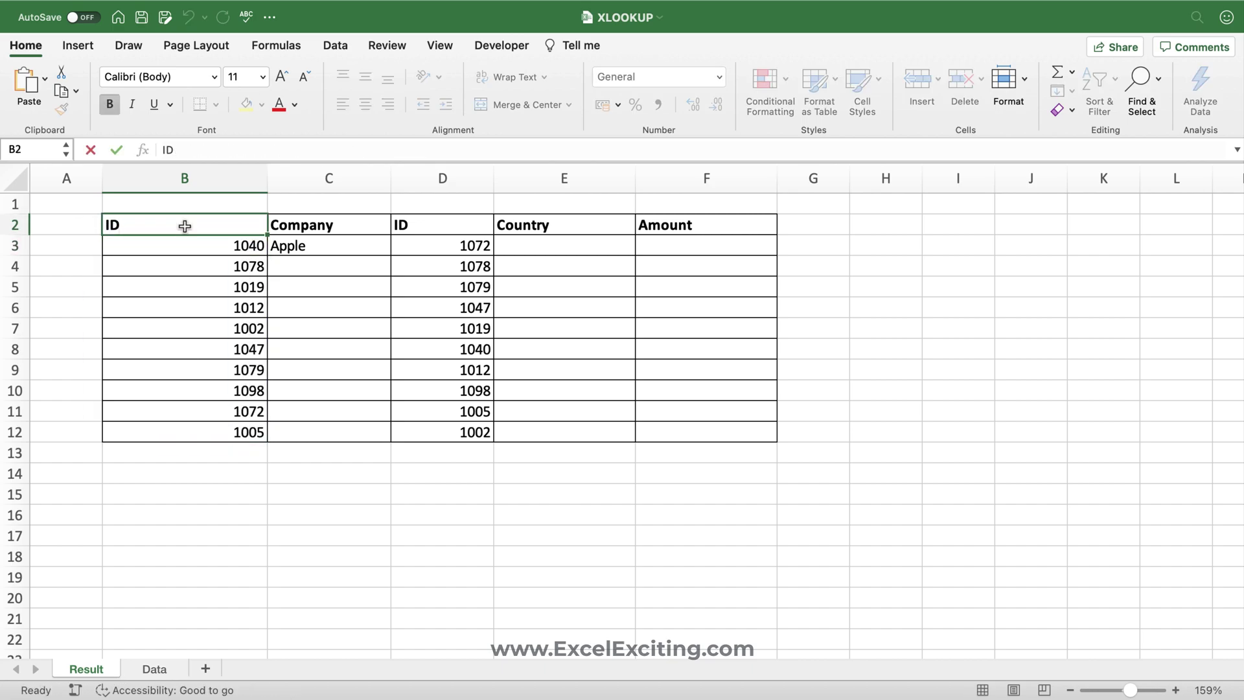
{"action": "double_click", "coordinate": [164, 227]}
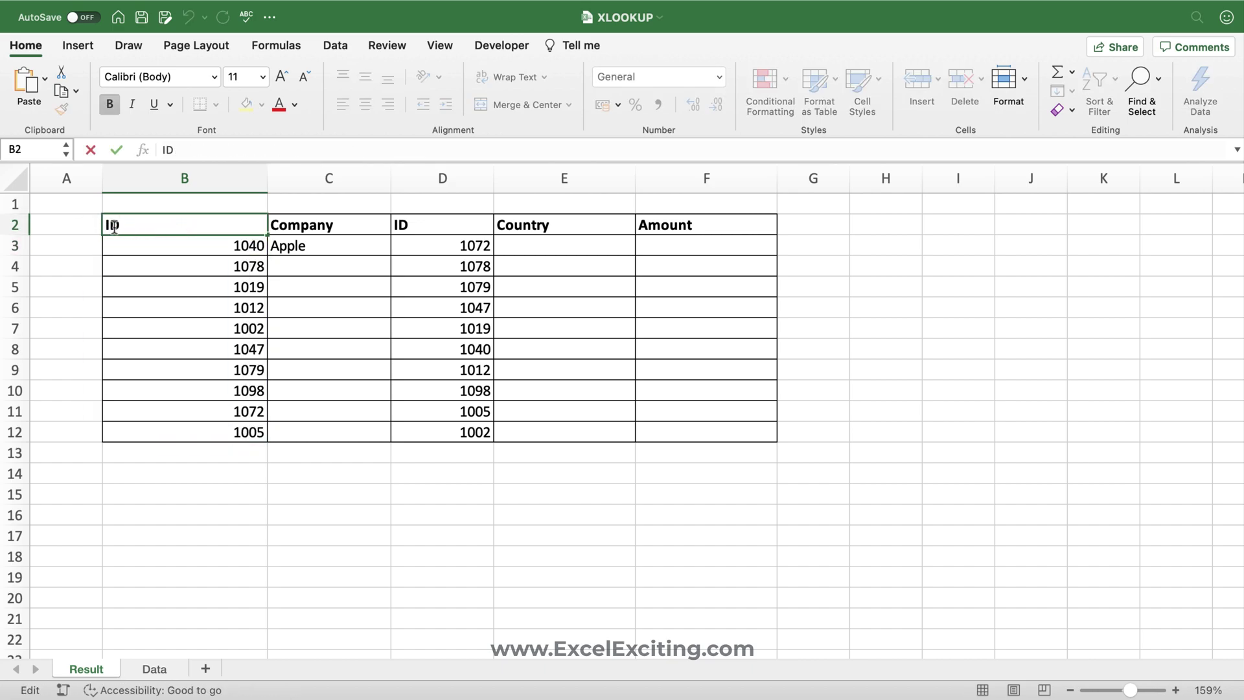
{"action": "type", "text": "Sales Commission"}
{"action": "key", "text": "Return"}
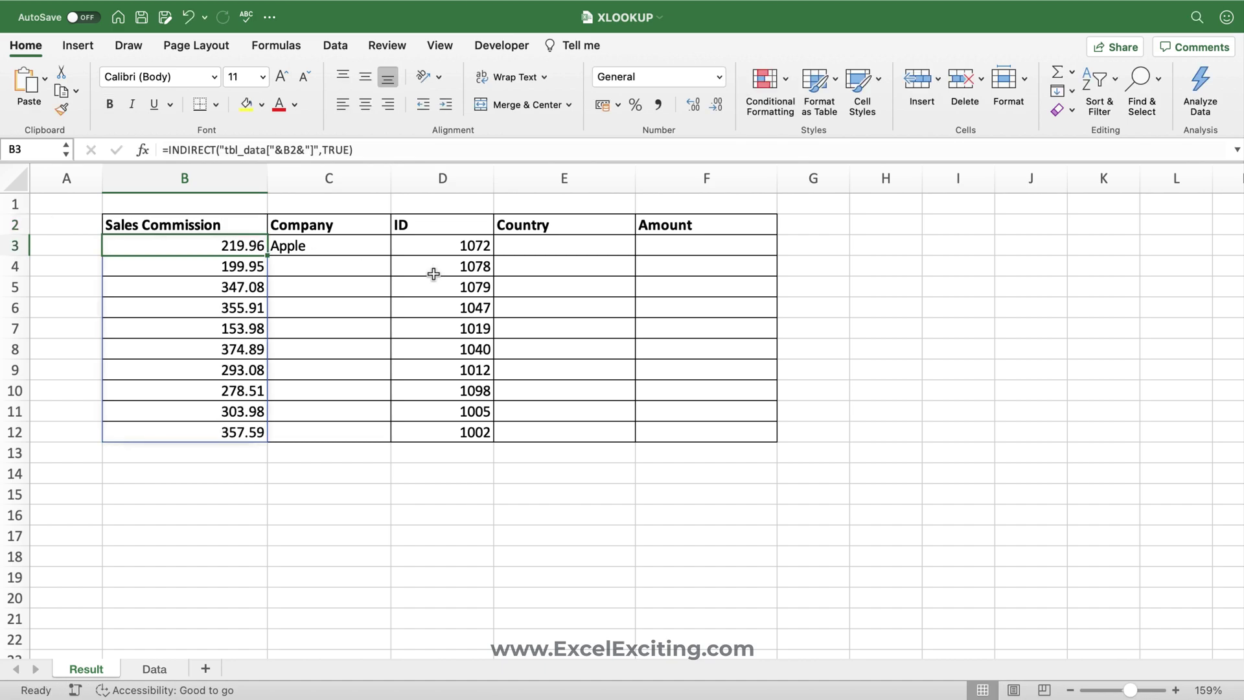
Rename the F2 header from Amount to Sales Commission
{"action": "double_click", "coordinate": [714, 221]}
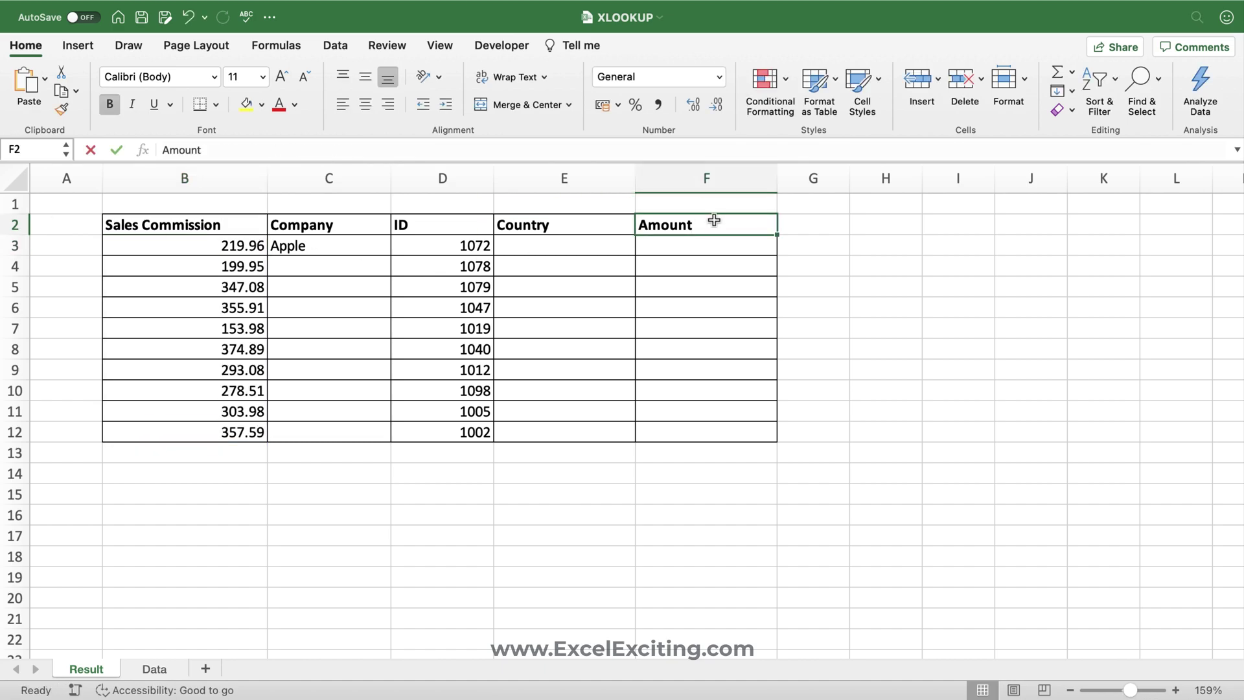
{"action": "left_click_drag", "start_coordinate": [714, 221], "coordinate": [546, 208]}
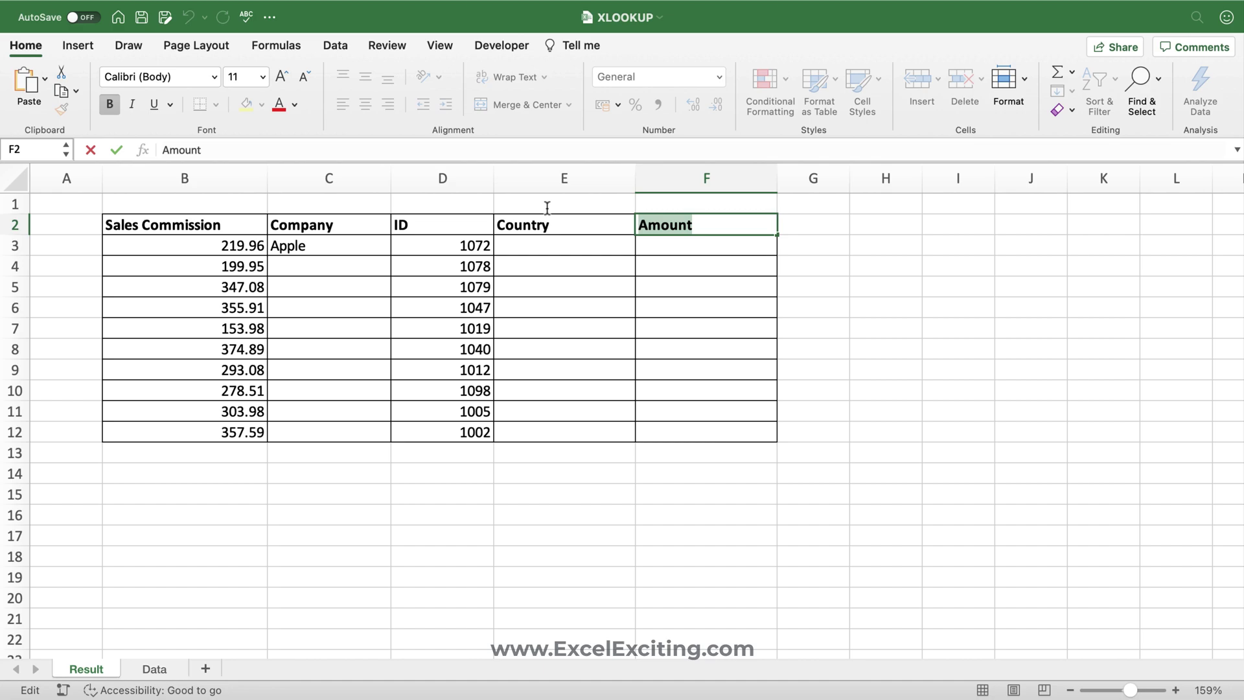
{"action": "key", "text": "super+v"}
{"action": "key", "text": "Return"}
Set the B2 header to Name so the names spill again
{"action": "left_click", "coordinate": [243, 224]}
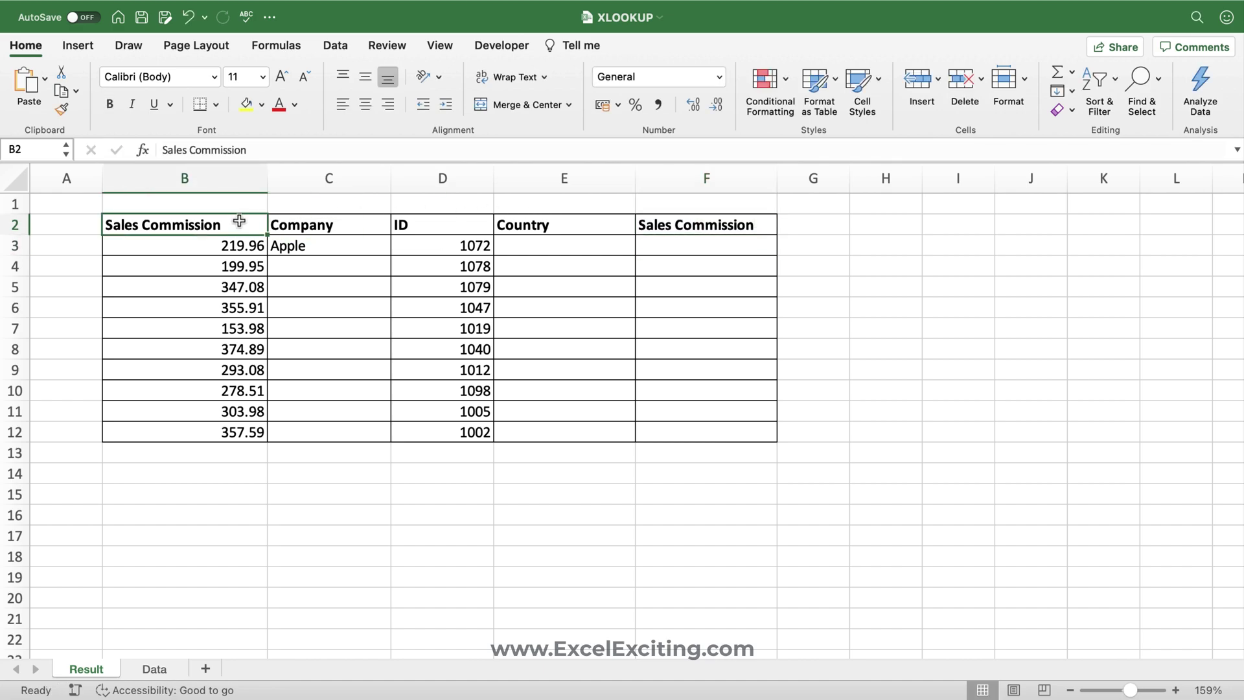
{"action": "type", "text": "Name"}
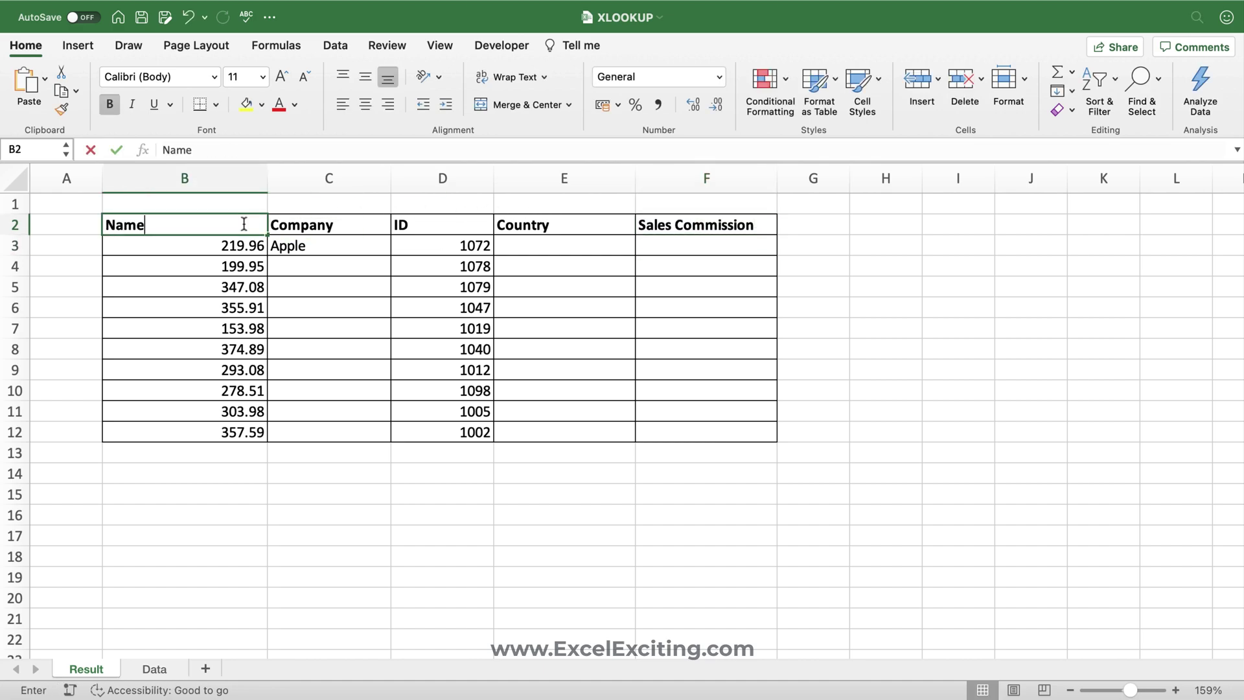
{"action": "key", "text": "Return"}
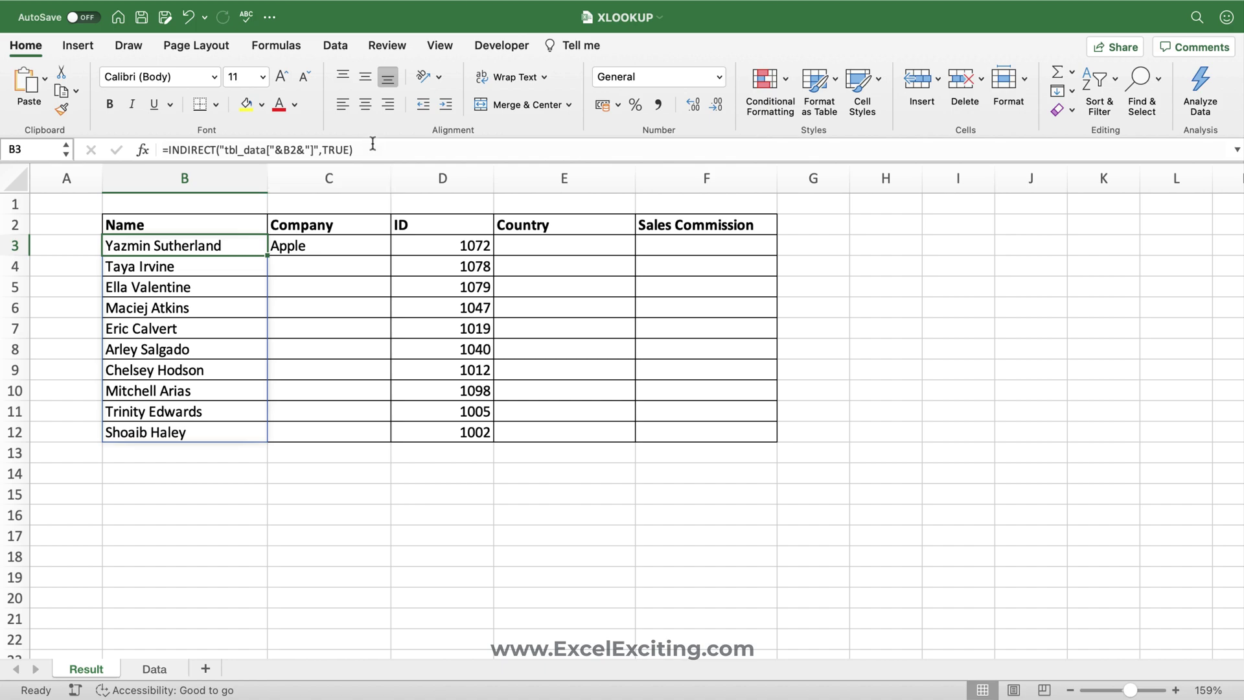
Strip B3's INDIRECT formula down to just '=', then edit C3's XLOOKUP at its return array
{"action": "left_click_drag", "start_coordinate": [370, 148], "coordinate": [170, 136]}
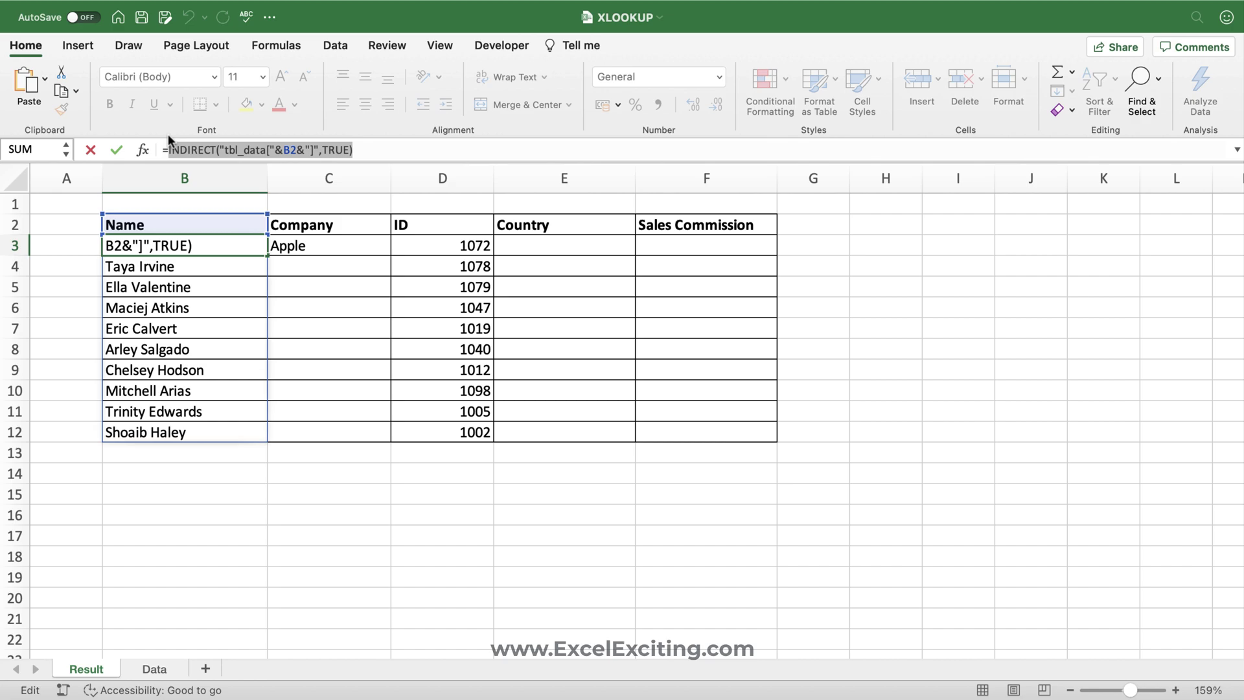
{"action": "key", "text": "BackSpace"}
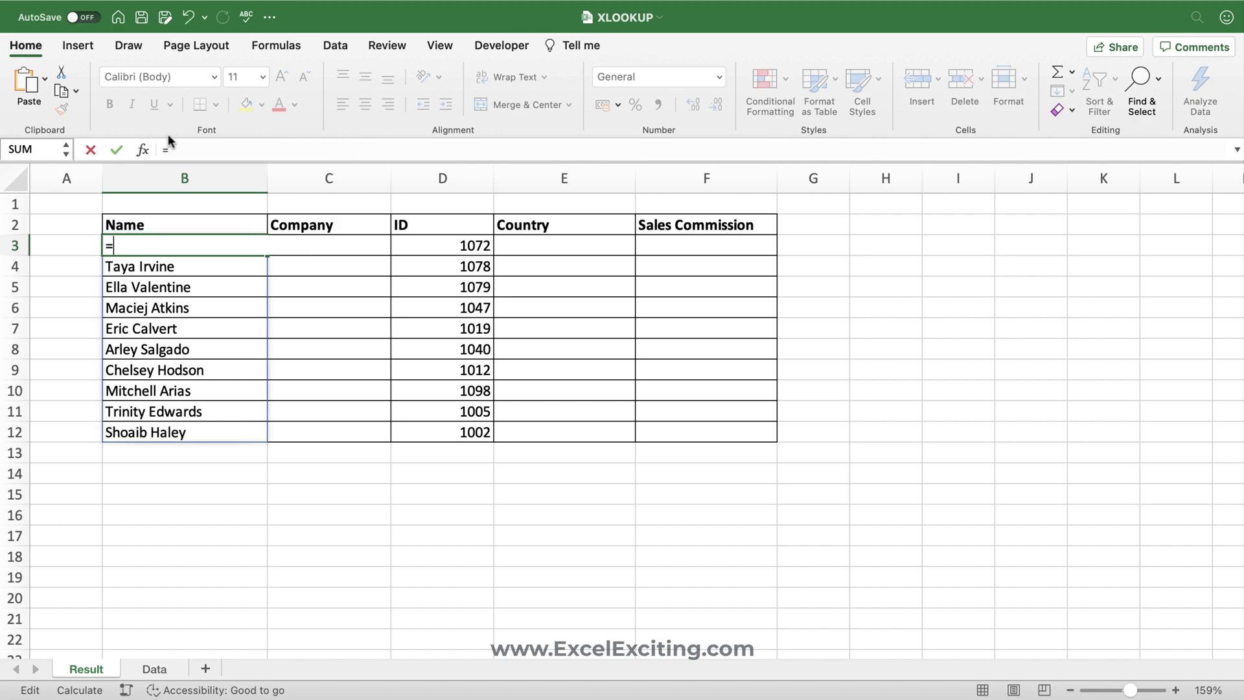
{"action": "key", "text": "Tab"}
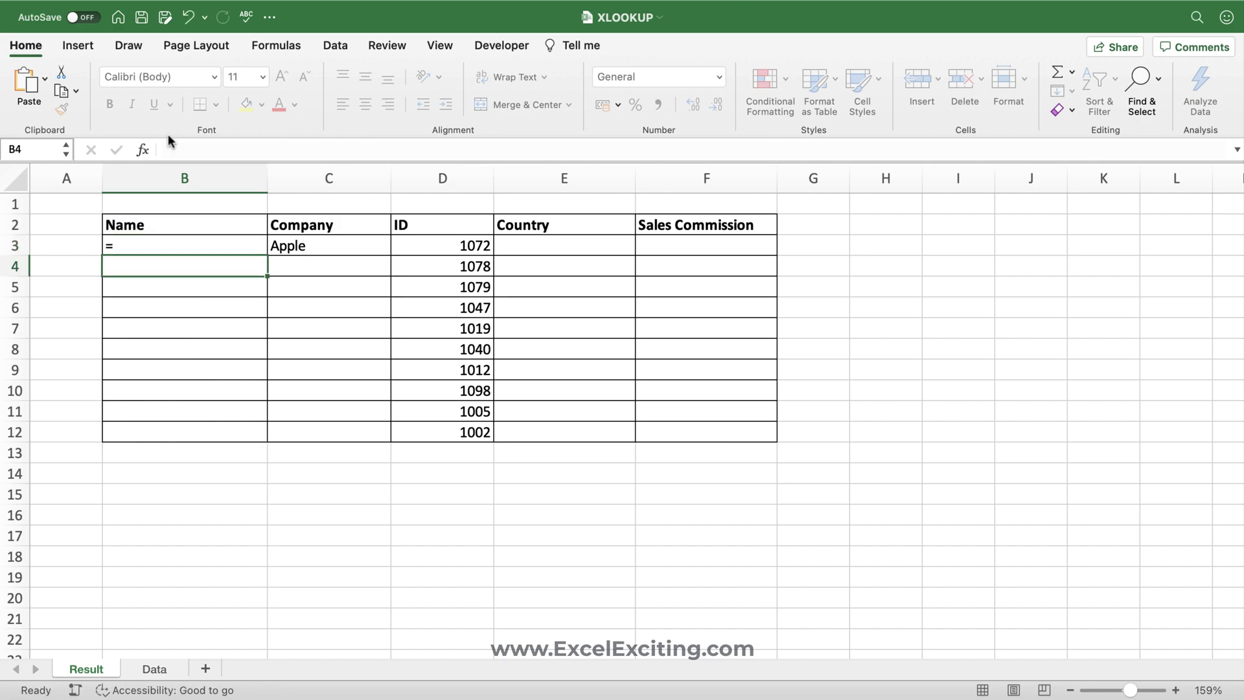
{"action": "double_click", "coordinate": [327, 248]}
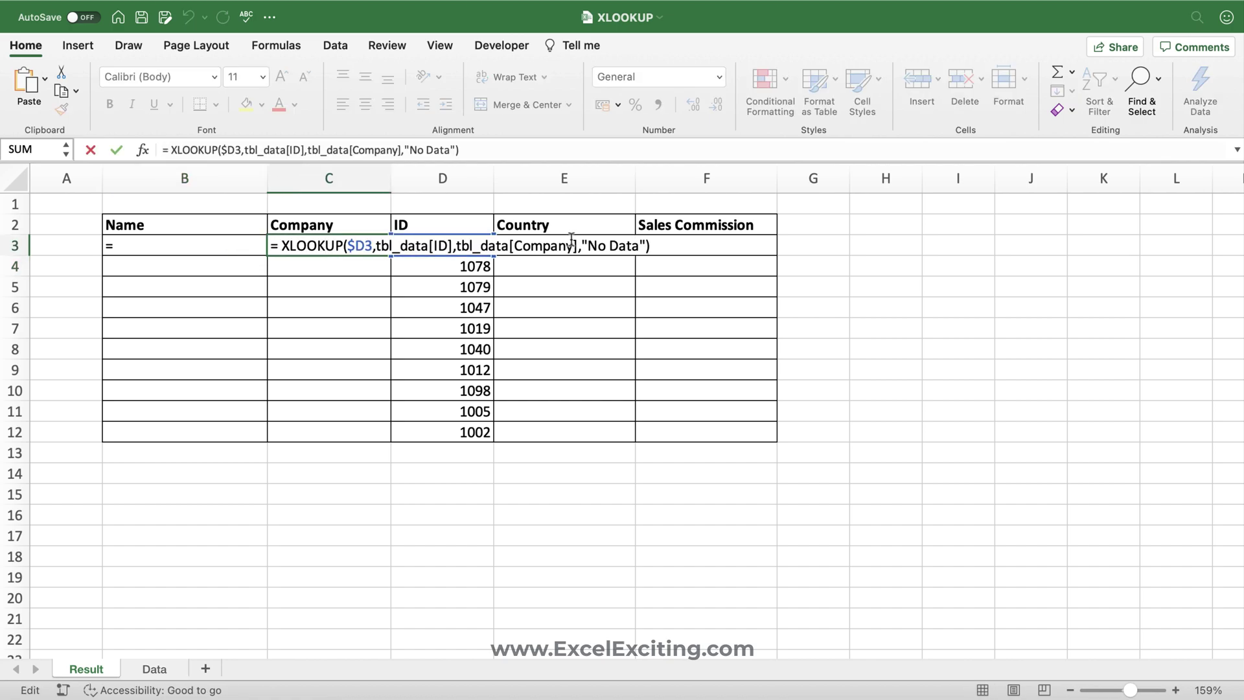
{"action": "left_click", "coordinate": [536, 247]}
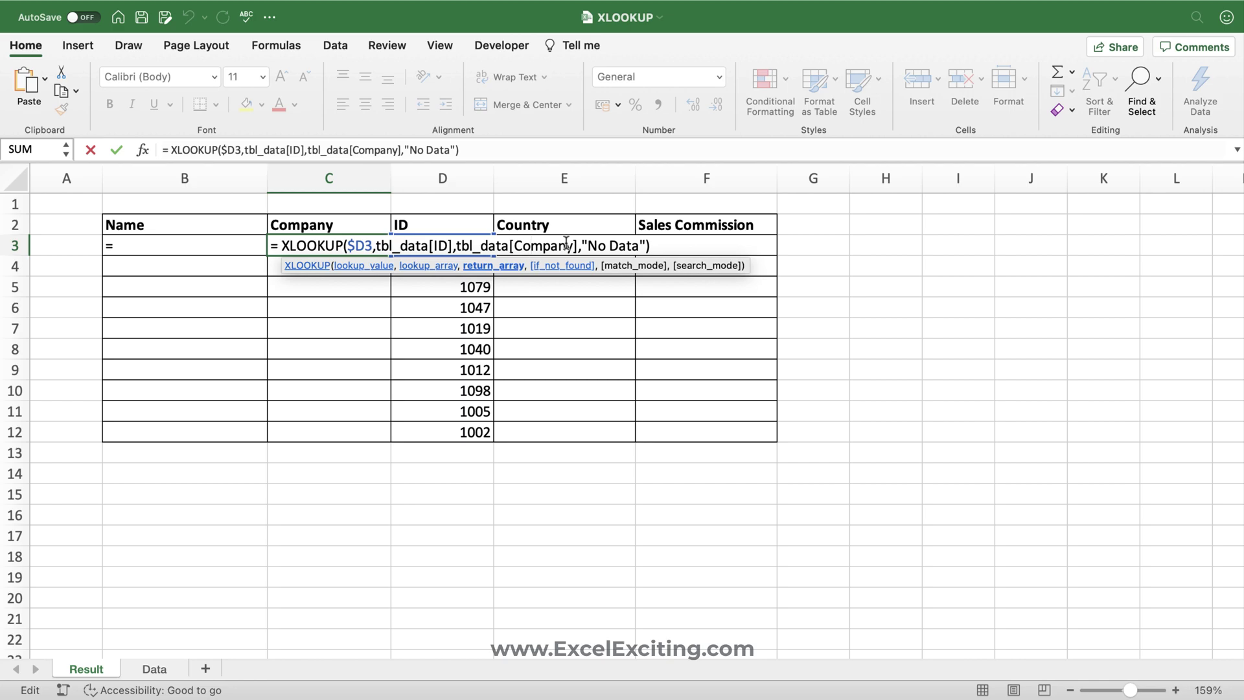
In the Formula Builder, change Return_array's B2 reference to C$2: INDIRECT("tbl_data["&C$2&"]",TRUE)
{"action": "left_click", "coordinate": [142, 150]}
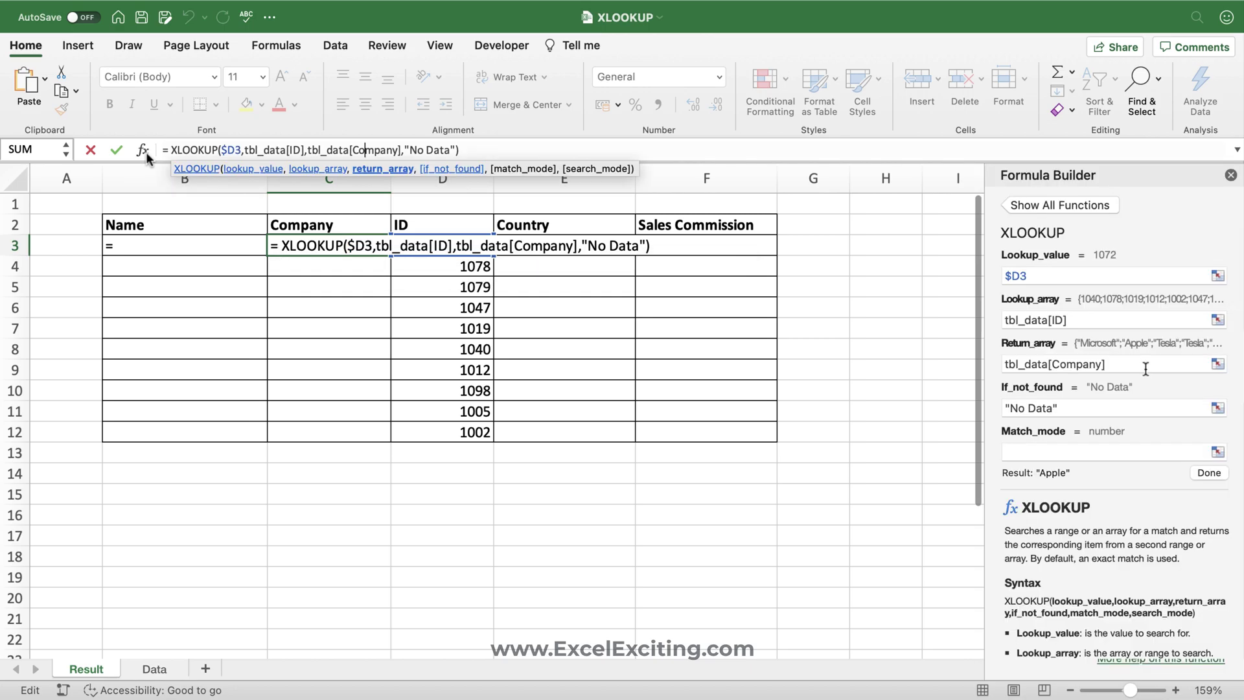
{"action": "left_click", "coordinate": [1126, 363]}
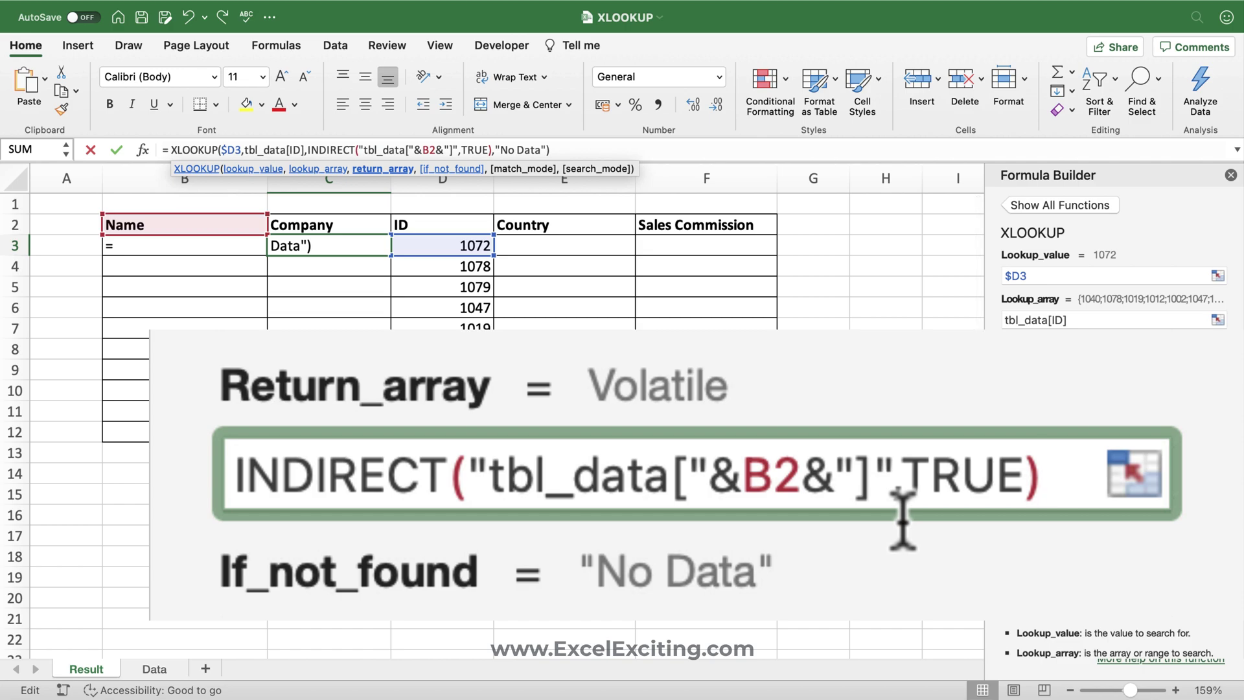
{"action": "left_click", "coordinate": [792, 478]}
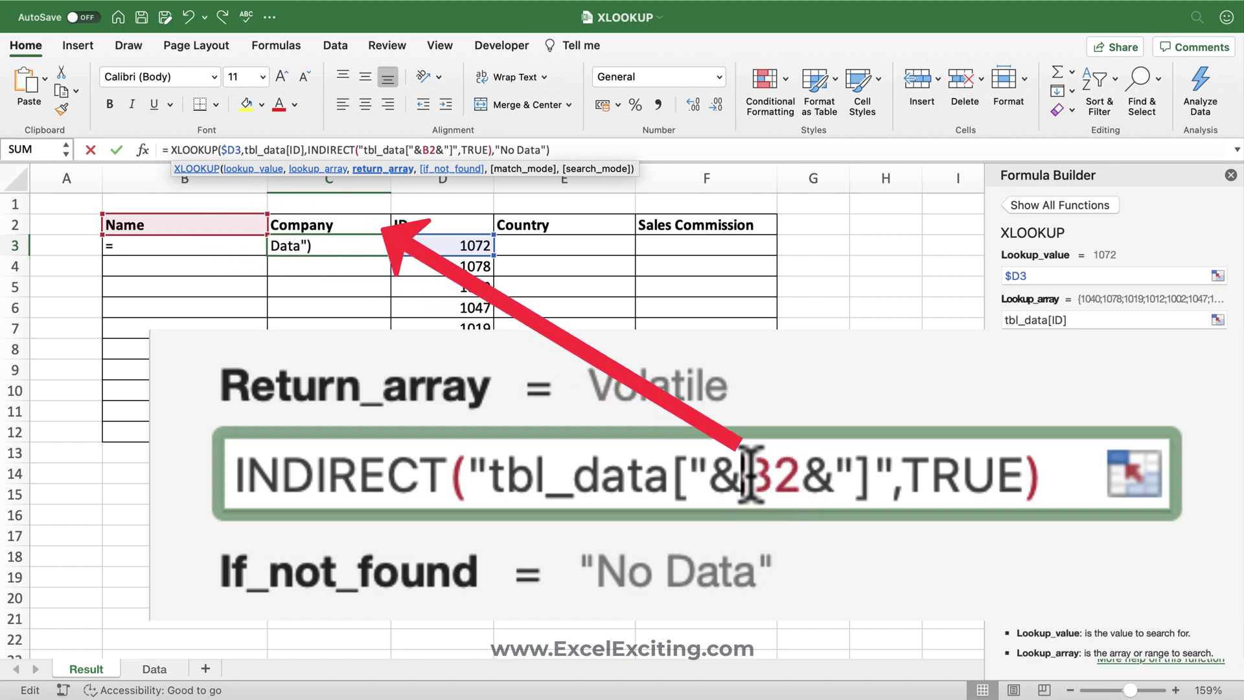
{"action": "left_click_drag", "start_coordinate": [765, 469], "coordinate": [772, 470]}
{"action": "key", "text": "BackSpace"}
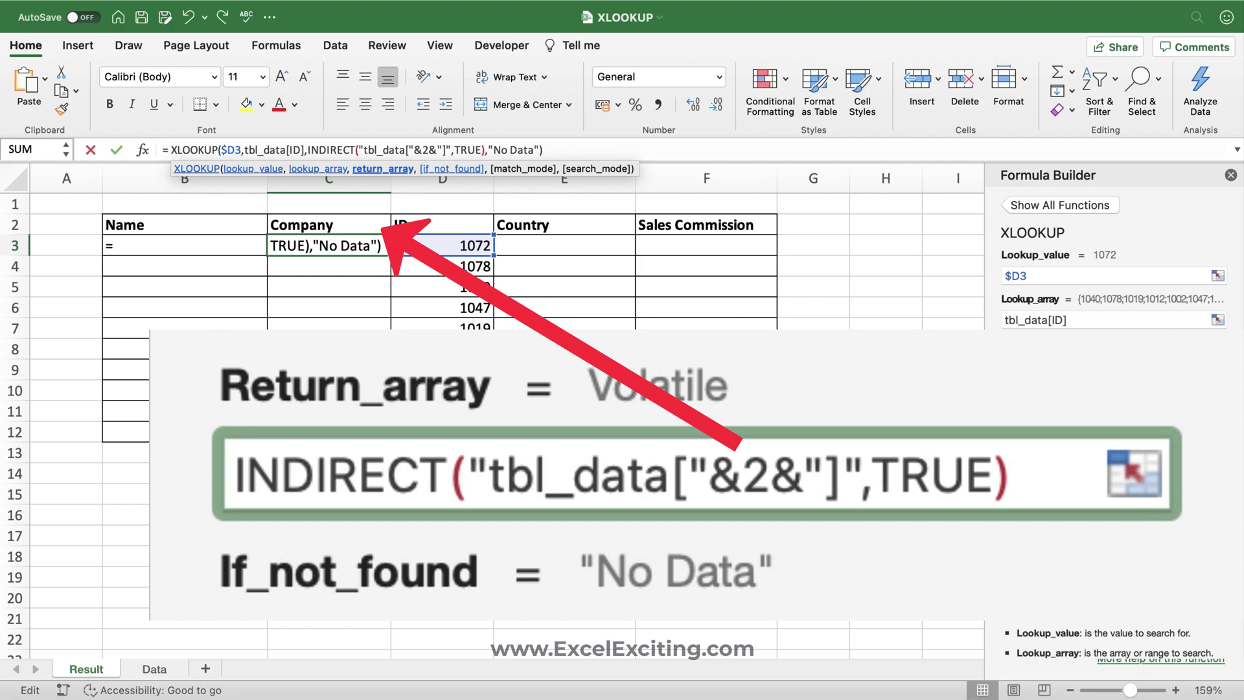
{"action": "left_click", "coordinate": [752, 495]}
{"action": "type", "text": "C"}
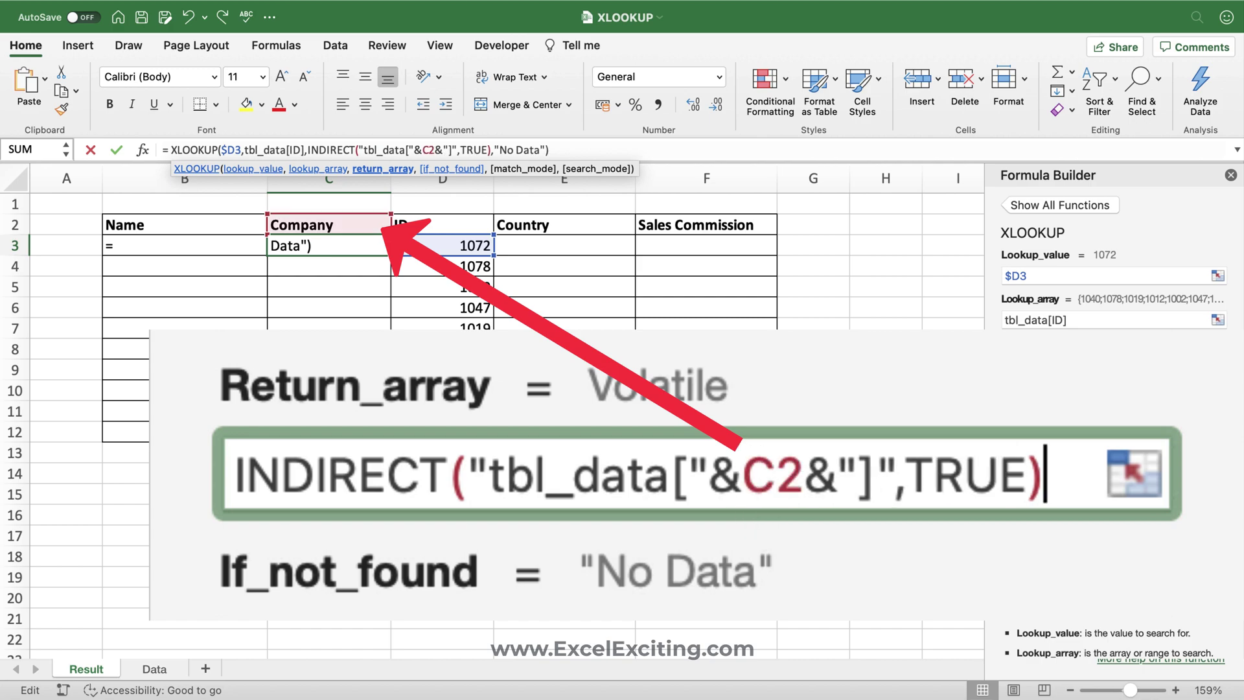
{"action": "left_click", "coordinate": [781, 457]}
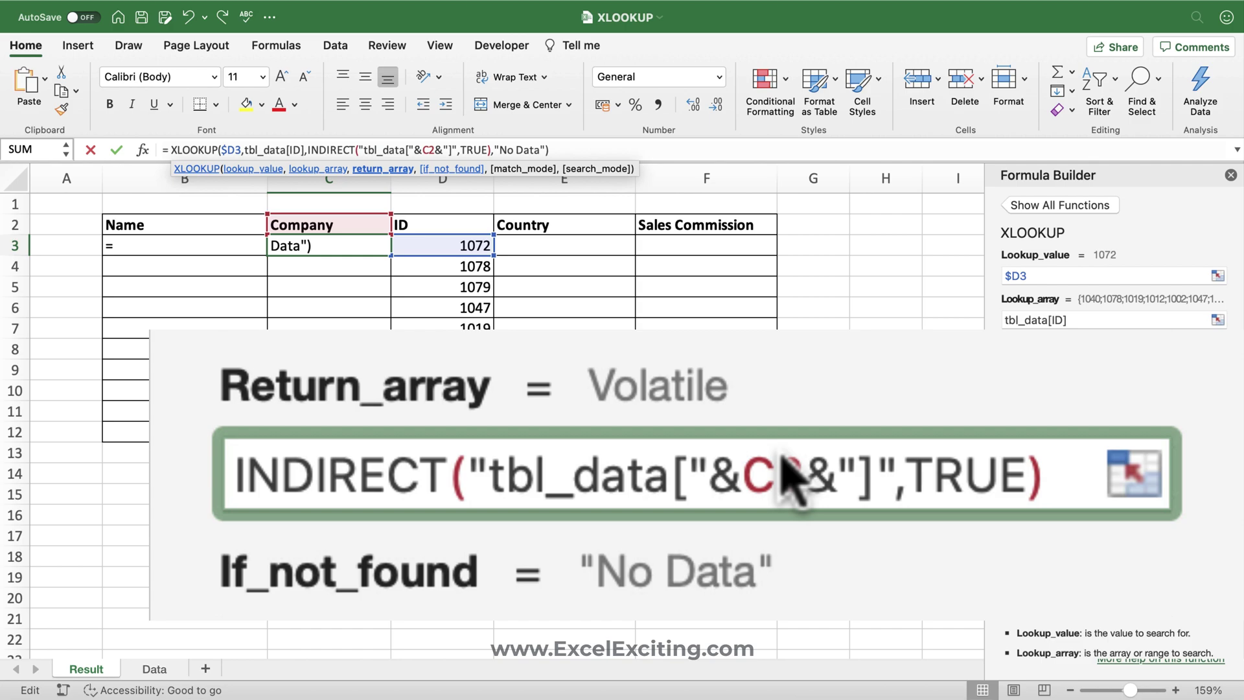
{"action": "type", "text": "$"}
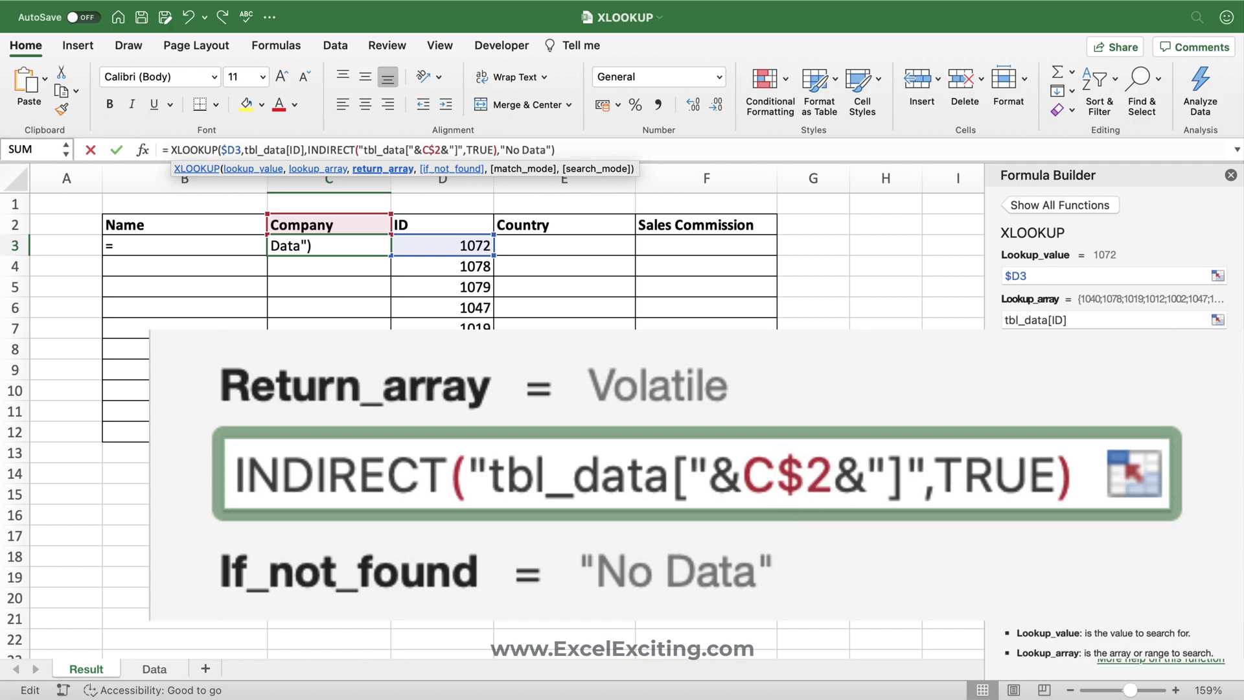
{"action": "key", "text": "Return"}
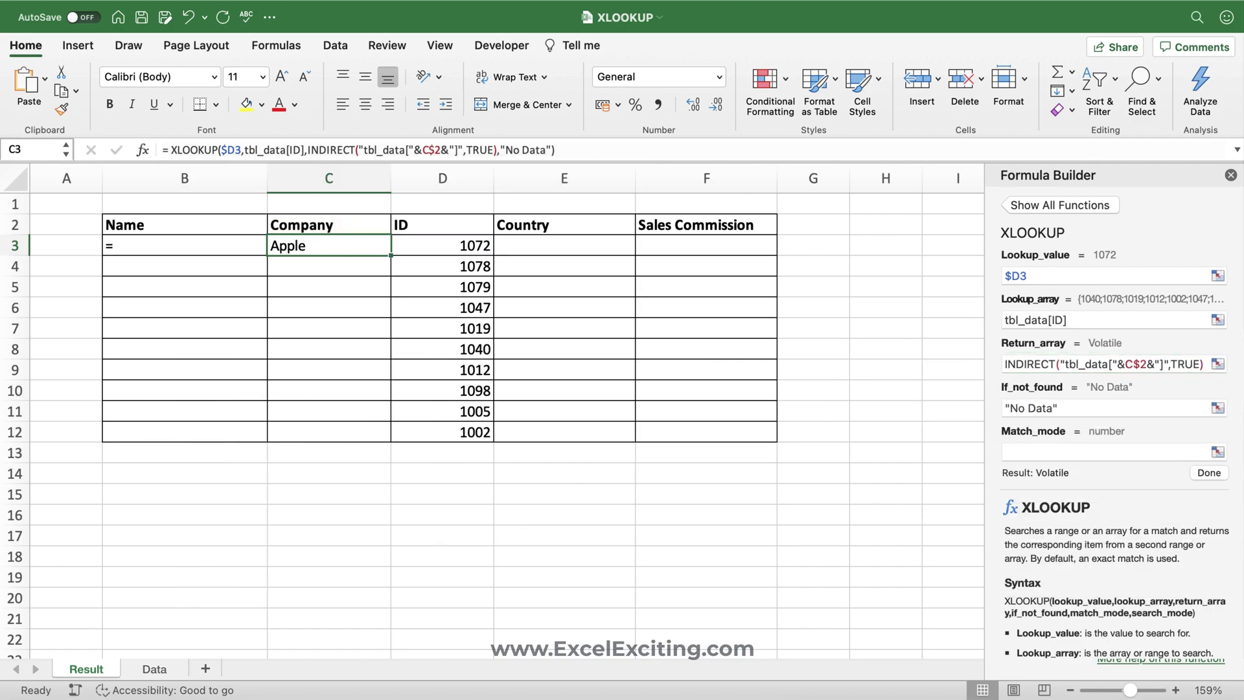
Fill the Company XLOOKUP down to row 12, then copy it into B3 and fill Name down
{"action": "double_click", "coordinate": [390, 257]}
{"action": "left_click", "coordinate": [341, 246]}
{"action": "key", "text": "super+c"}
{"action": "key", "text": "Left"}
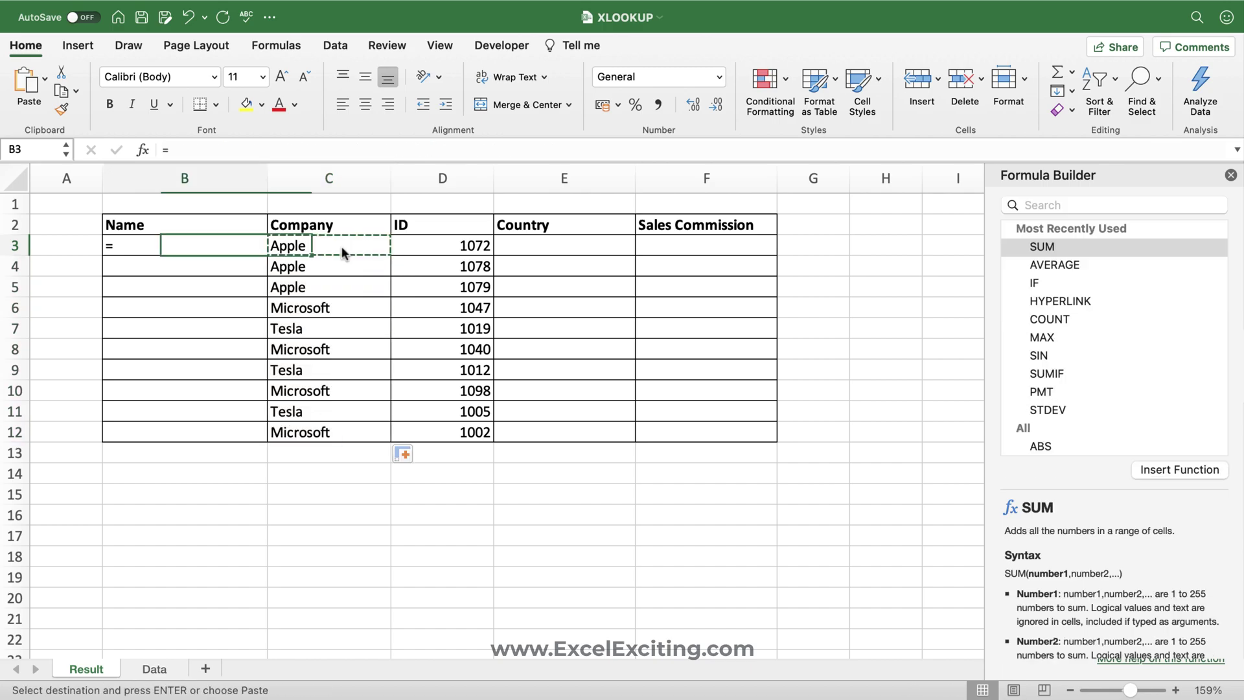
{"action": "key", "text": "Return"}
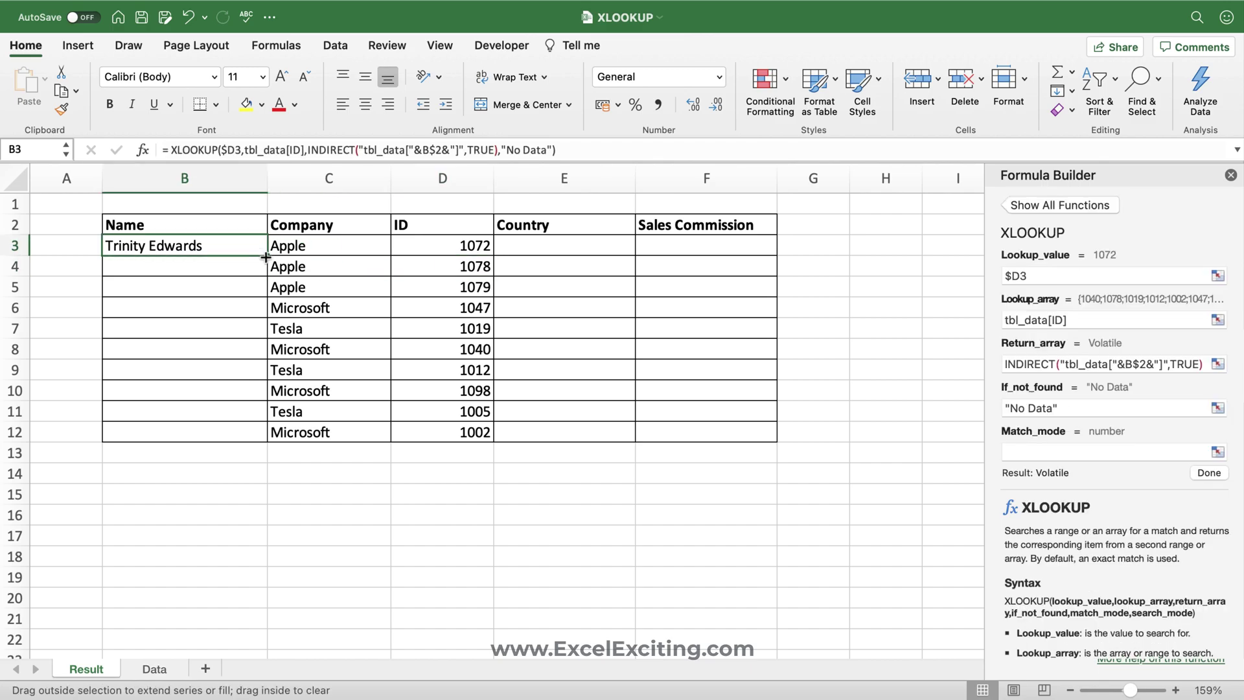
{"action": "double_click", "coordinate": [265, 258]}
Copy B3's formula into E3:F3 and fill Country and Sales Commission down to row 12
{"action": "left_click", "coordinate": [256, 250]}
{"action": "key", "text": "super+c"}
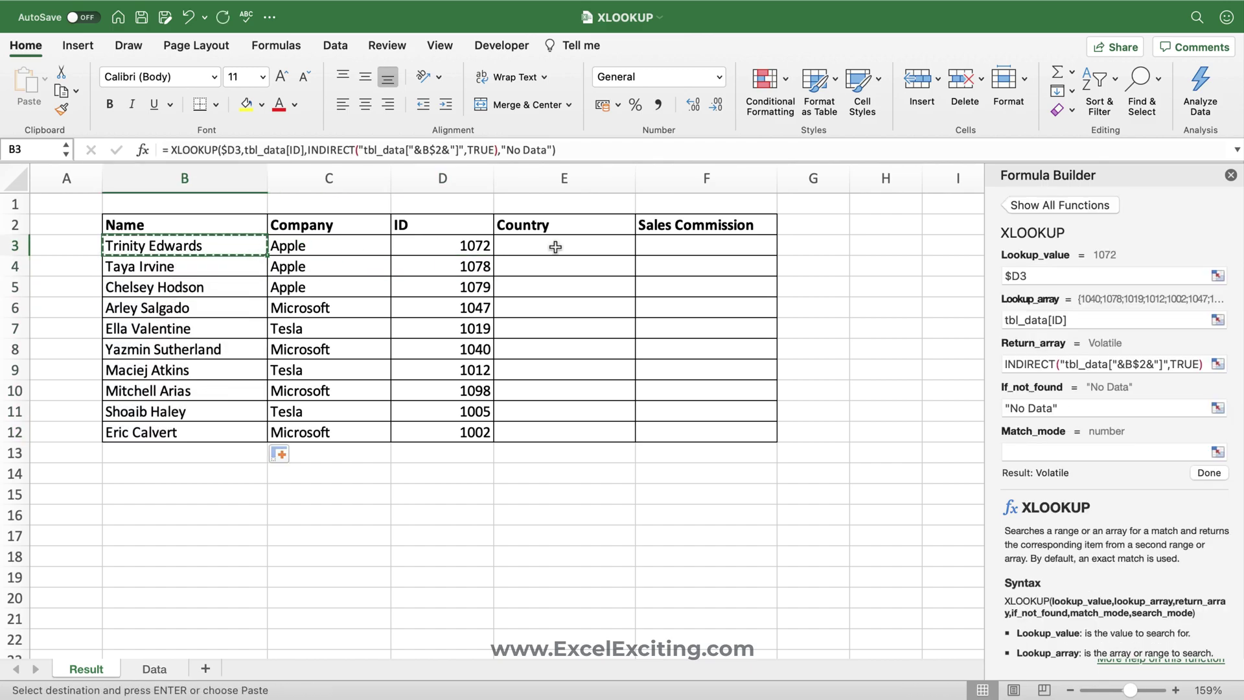
{"action": "left_click_drag", "start_coordinate": [556, 246], "coordinate": [667, 246]}
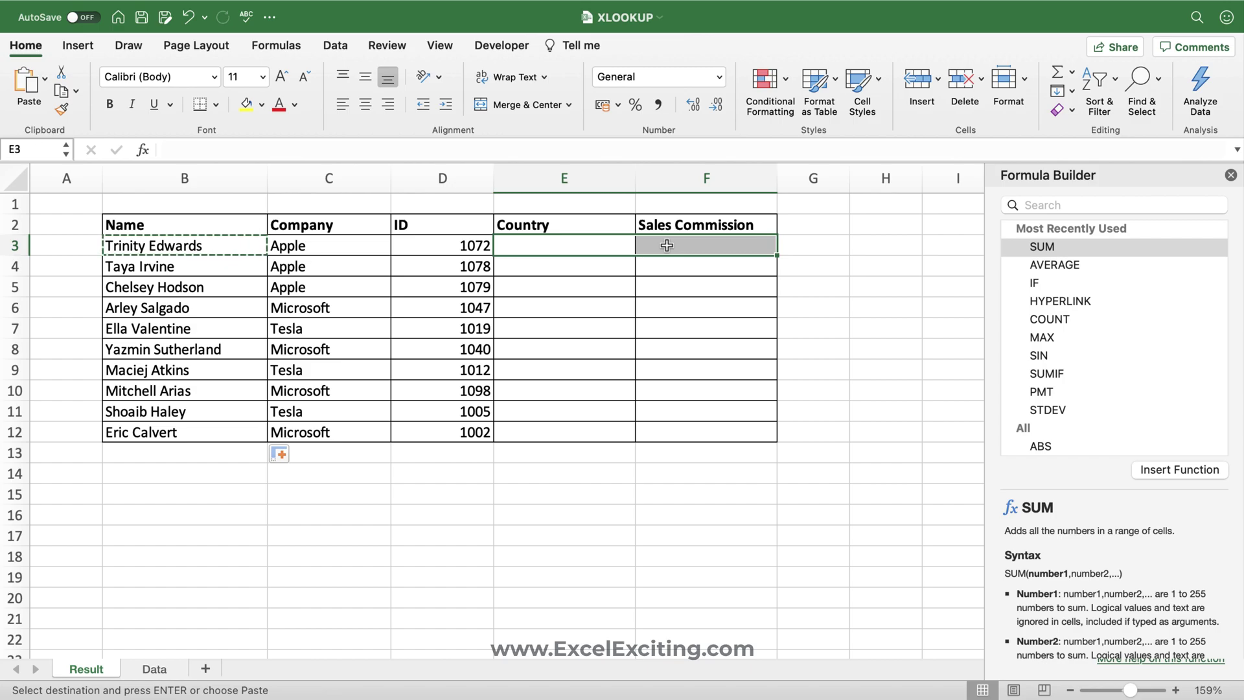
{"action": "key", "text": "super+v"}
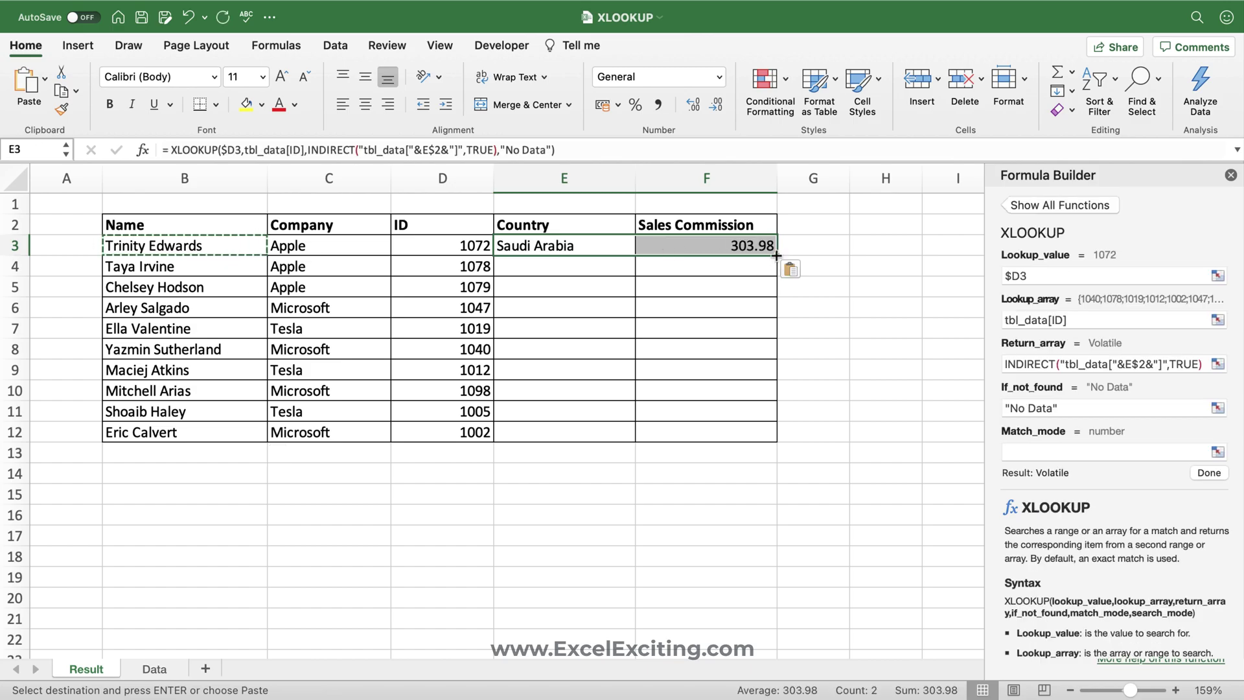
{"action": "double_click", "coordinate": [776, 256]}
{"action": "left_click", "coordinate": [641, 238]}
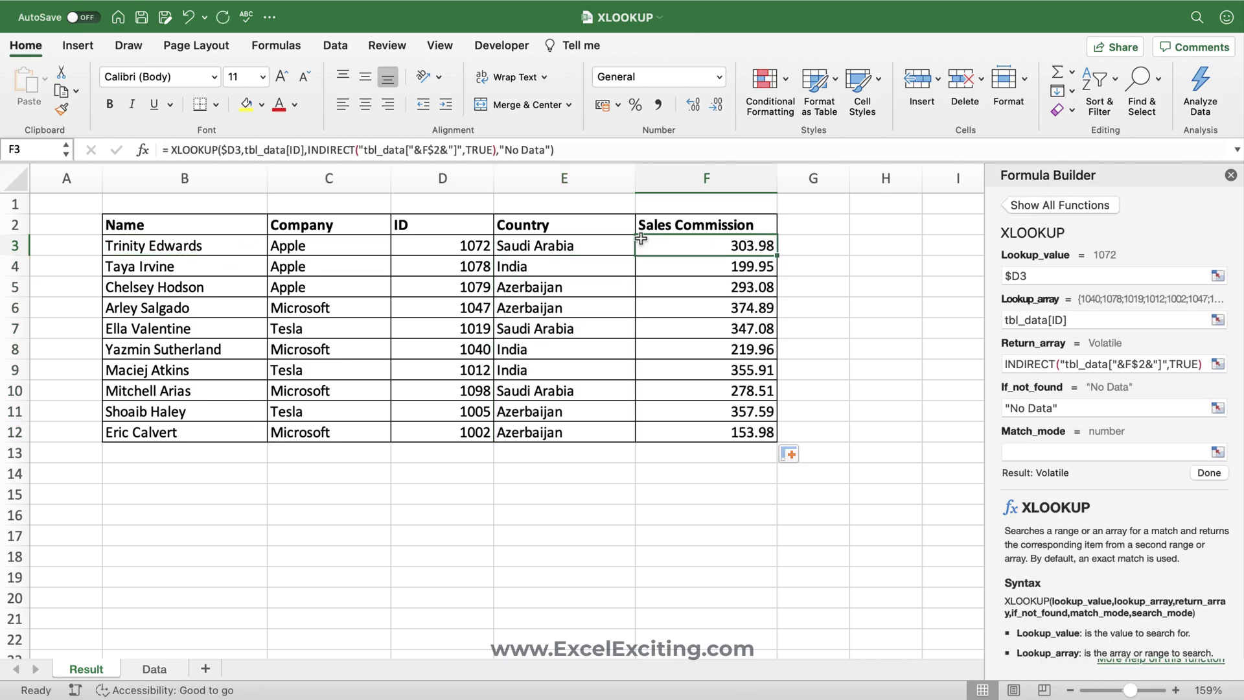